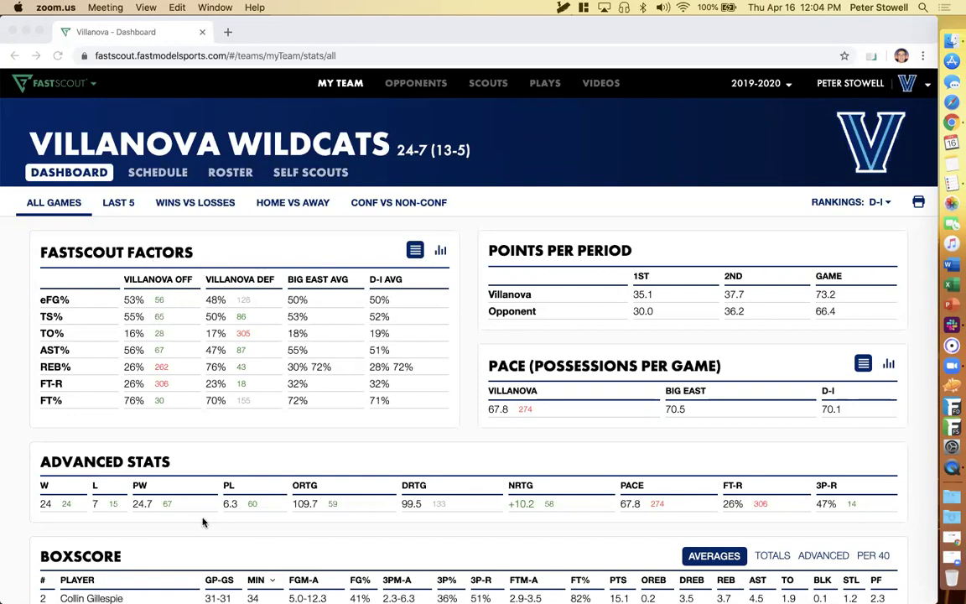
Step: Switch the Villanova dashboard's stat rankings to Conference
scroll(260, 427, "down", 1)
scroll(260, 426, "down", 5)
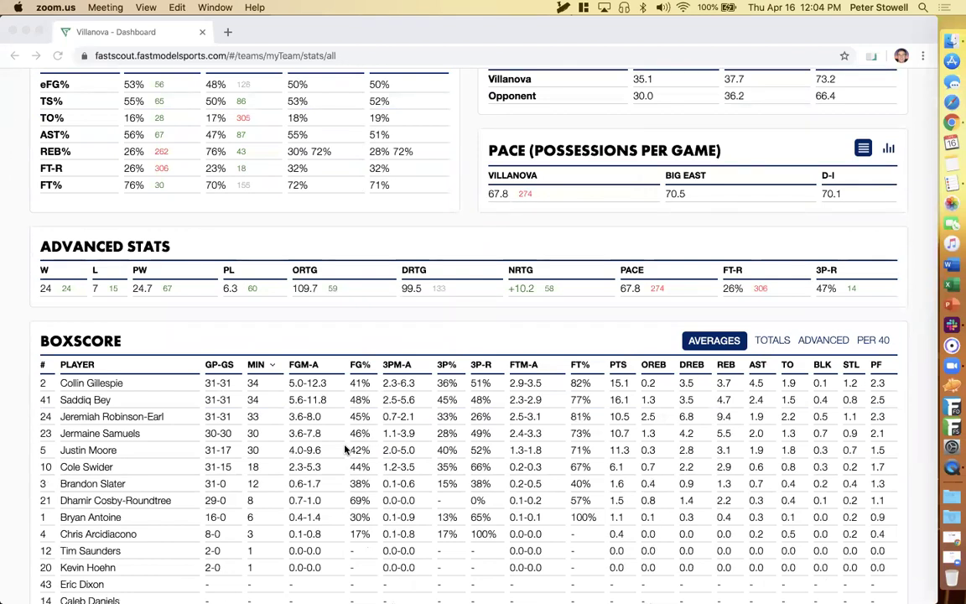
scroll(345, 450, "up", 5)
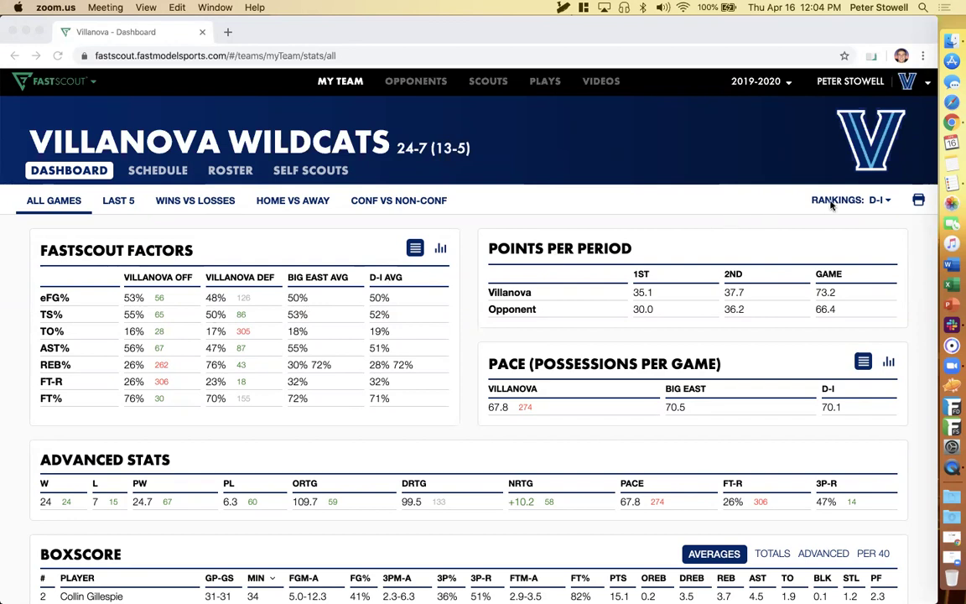
left_click(879, 202)
left_click(877, 200)
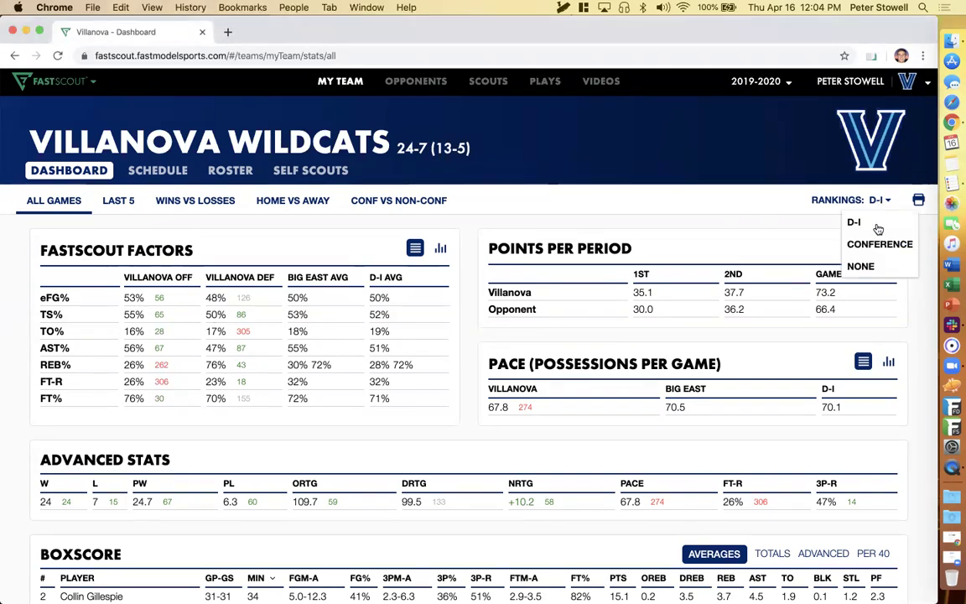
left_click(878, 240)
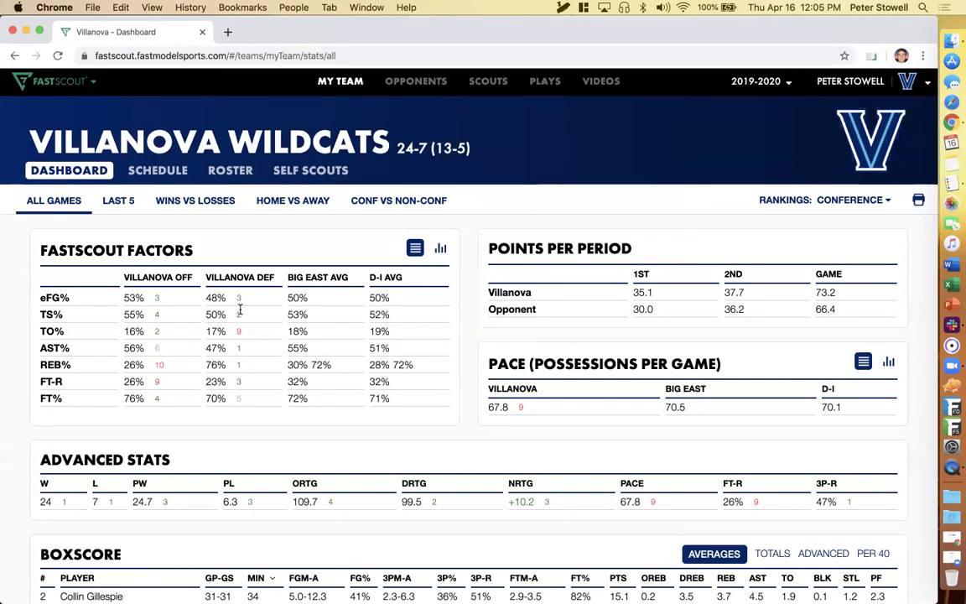
Step: Look through the boxscore's Totals, Advanced and Per 40 views and return to Averages
scroll(332, 305, "down", 1)
scroll(332, 305, "down", 2)
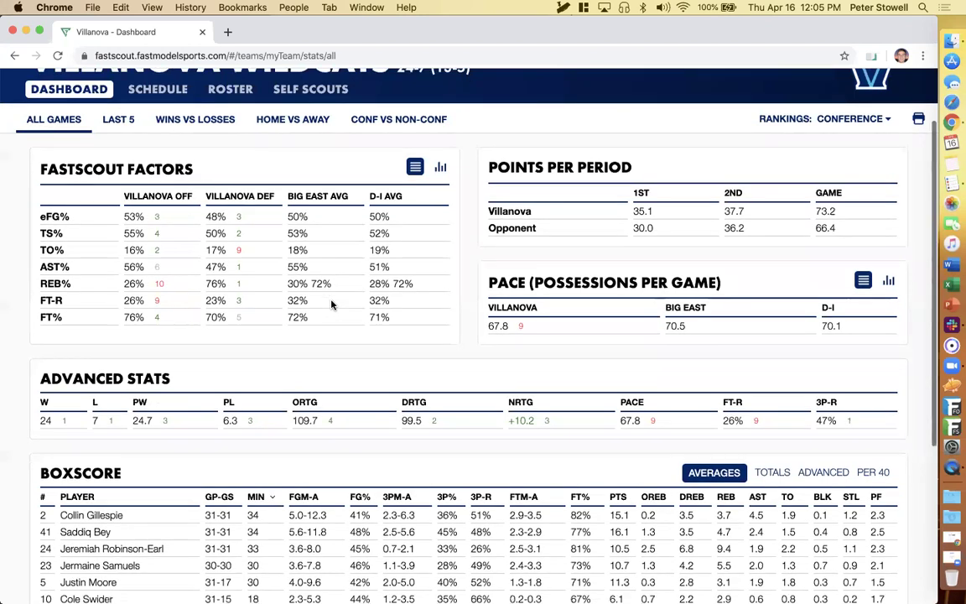
scroll(333, 305, "down", 3)
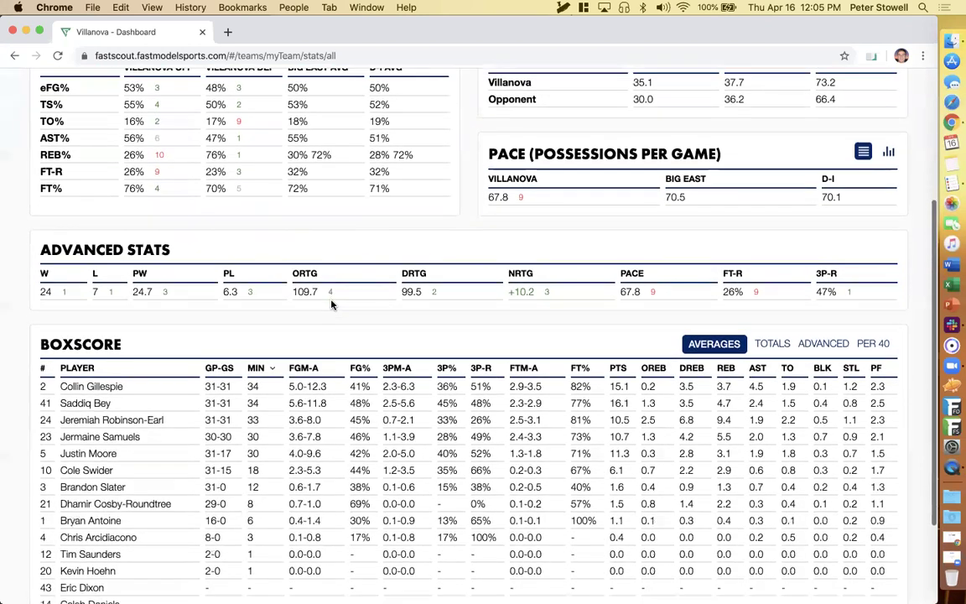
left_click(765, 344)
left_click(827, 345)
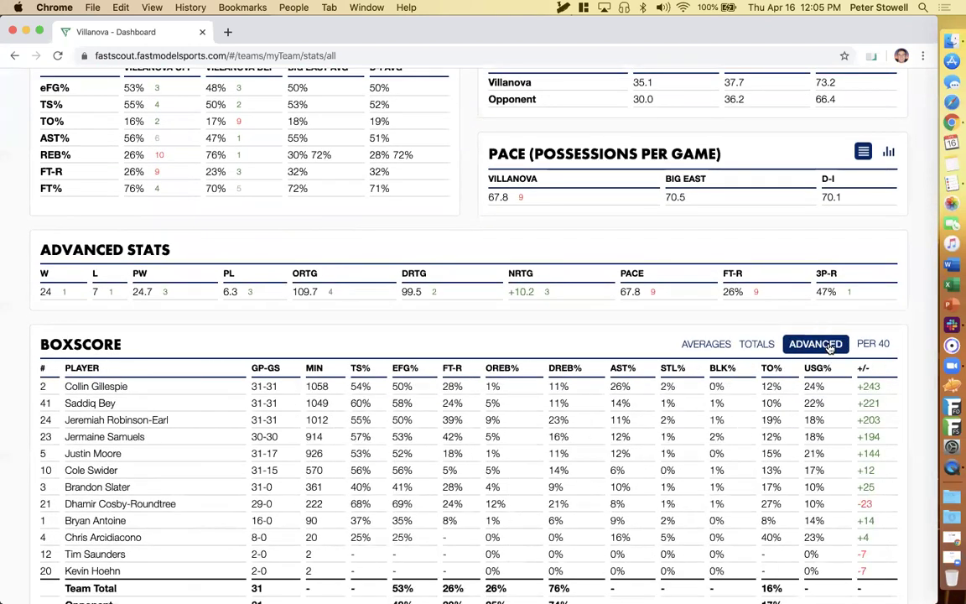
left_click(867, 344)
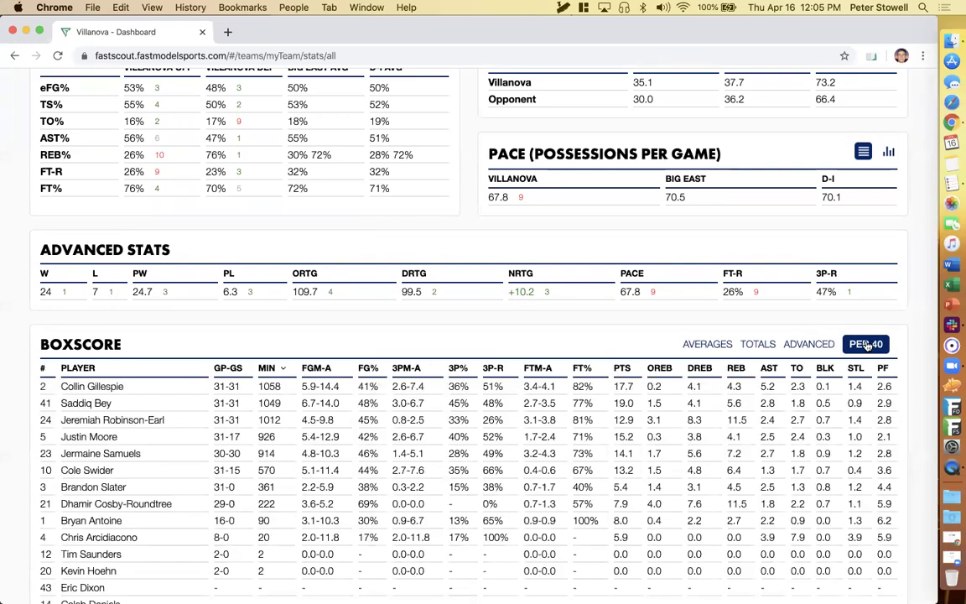
left_click(696, 344)
scroll(623, 318, "up", 5)
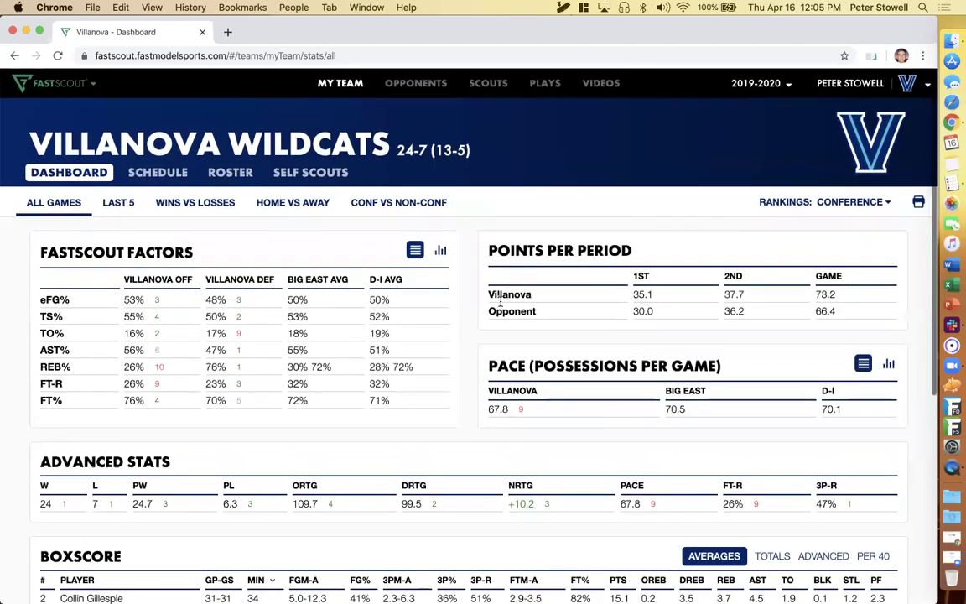
Step: View the FastScout Factors and Pace as bar charts and return both to tables
left_click(441, 252)
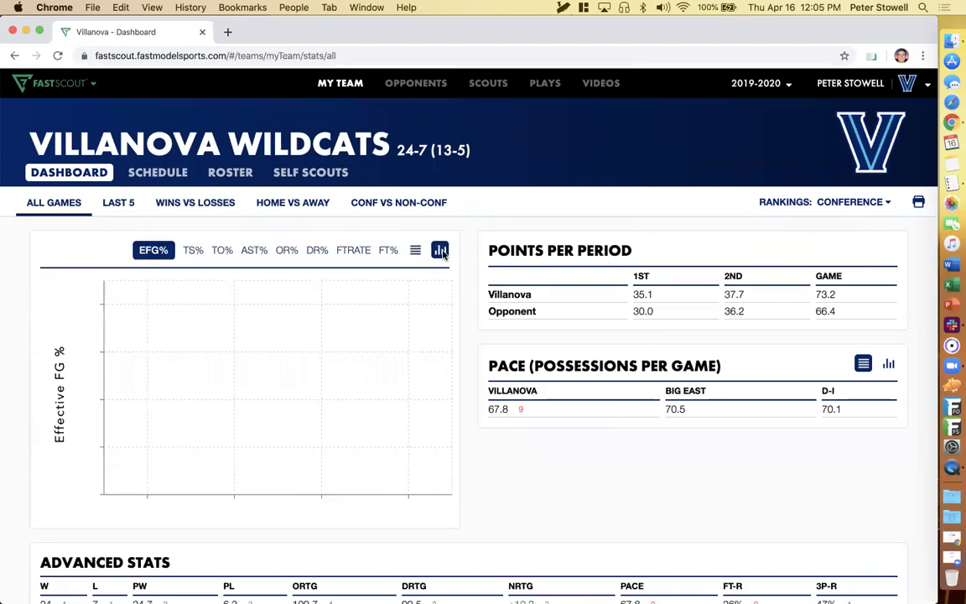
left_click(888, 364)
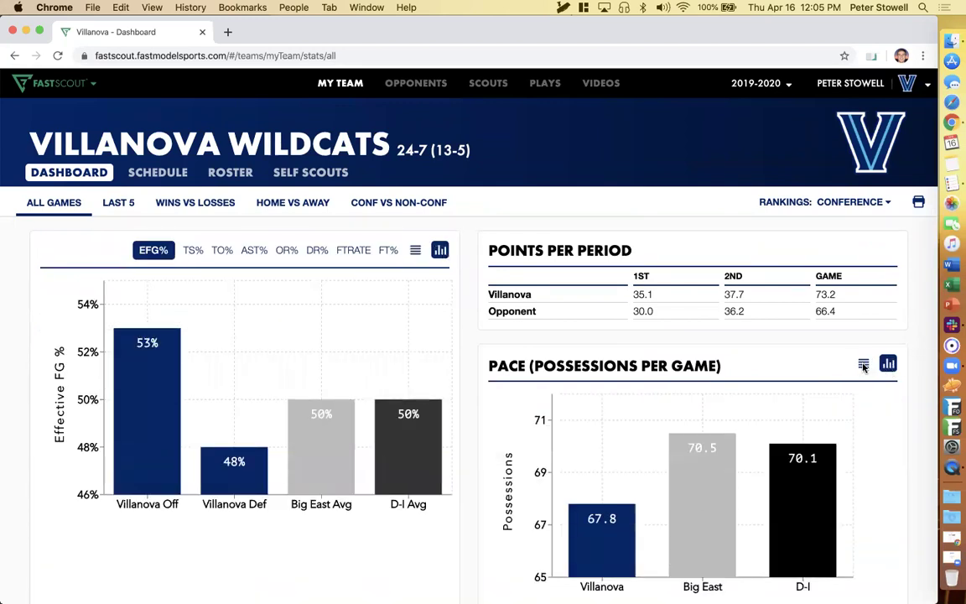
left_click(863, 364)
left_click(416, 252)
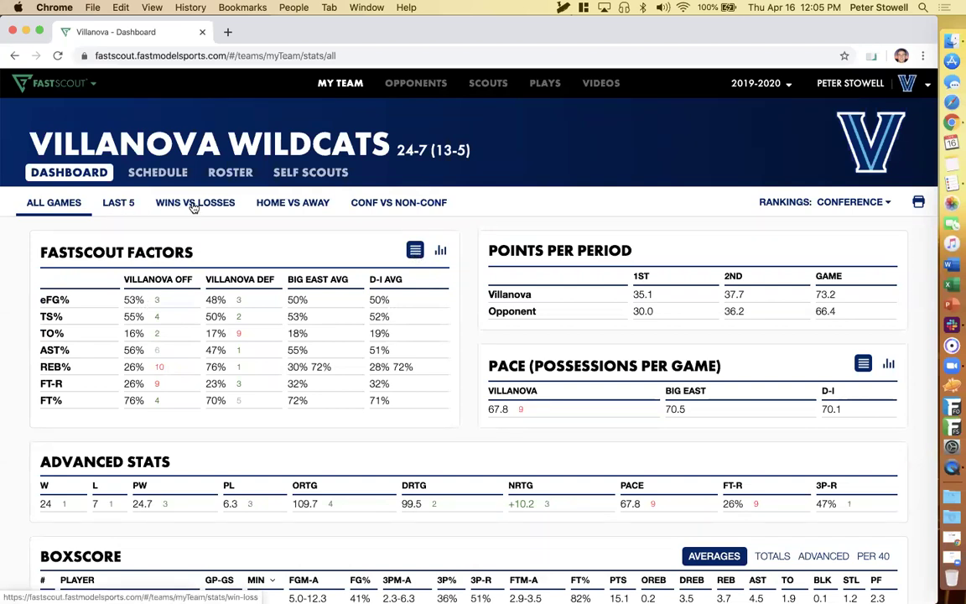
Step: Review the dashboard stats for the last 5 games and the wins versus losses split, down to the boxscore
left_click(113, 204)
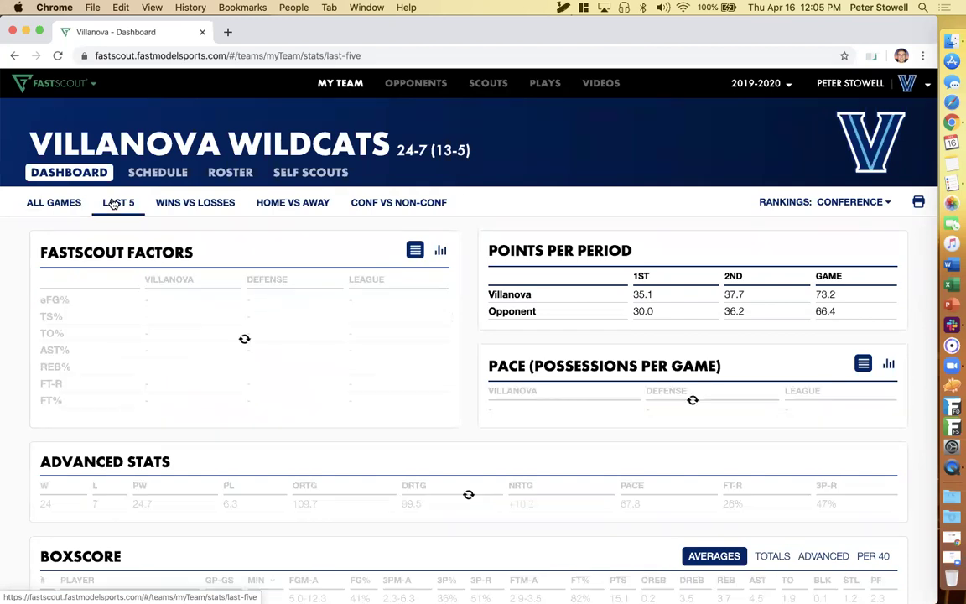
left_click(175, 204)
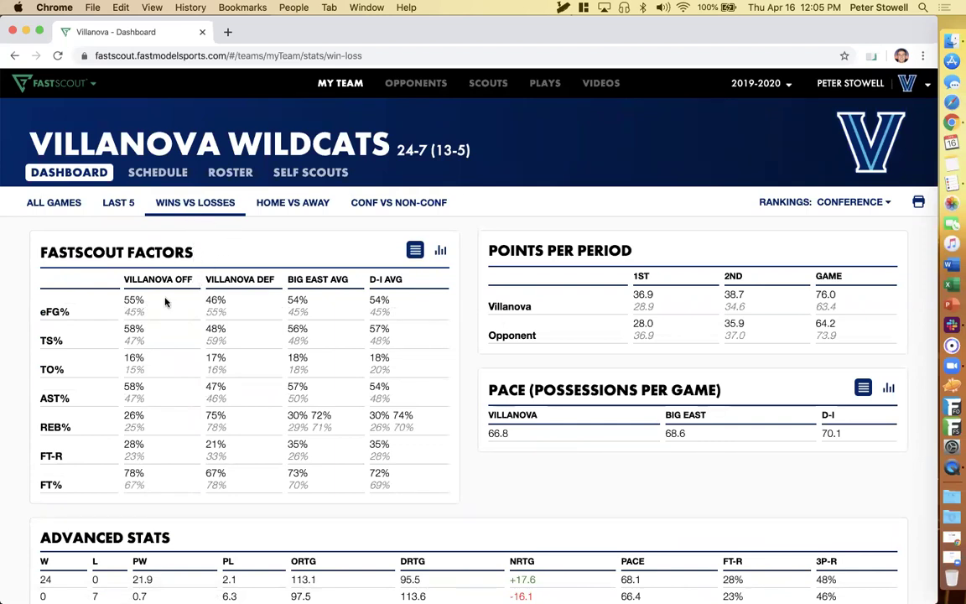
scroll(167, 305, "down", 2)
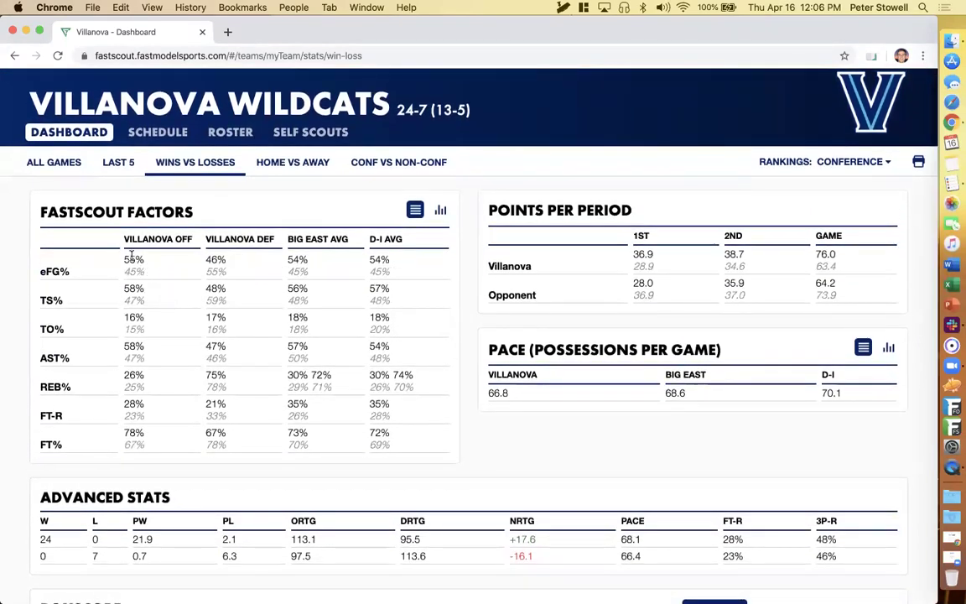
scroll(131, 255, "down", 1)
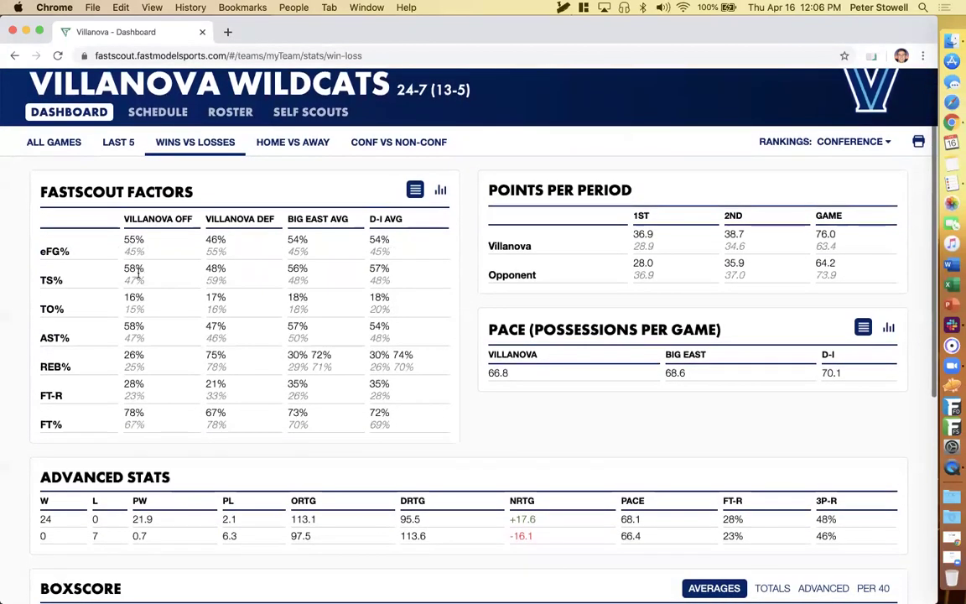
scroll(145, 297, "down", 2)
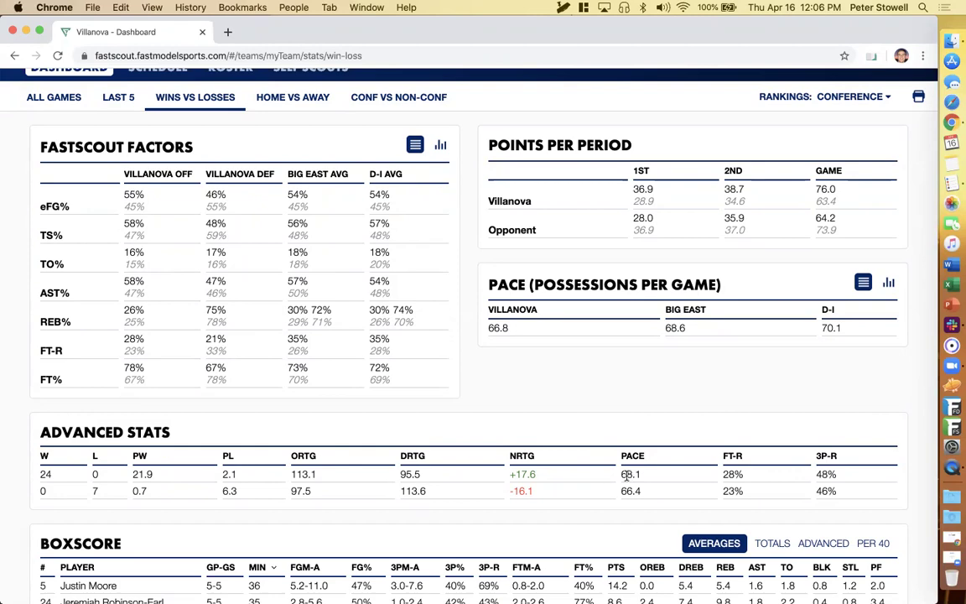
scroll(629, 479, "down", 5)
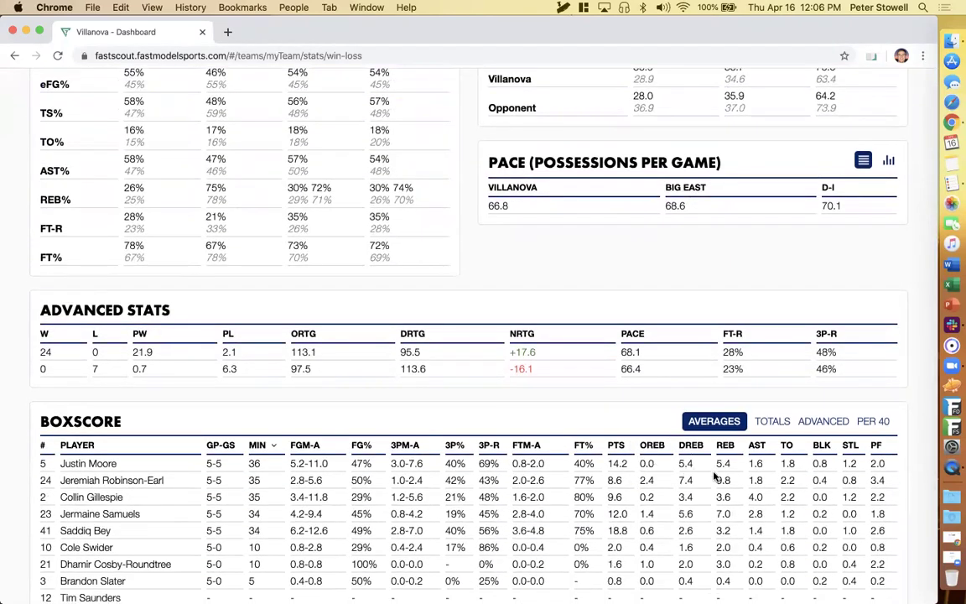
scroll(716, 476, "down", 1)
scroll(715, 476, "up", 8)
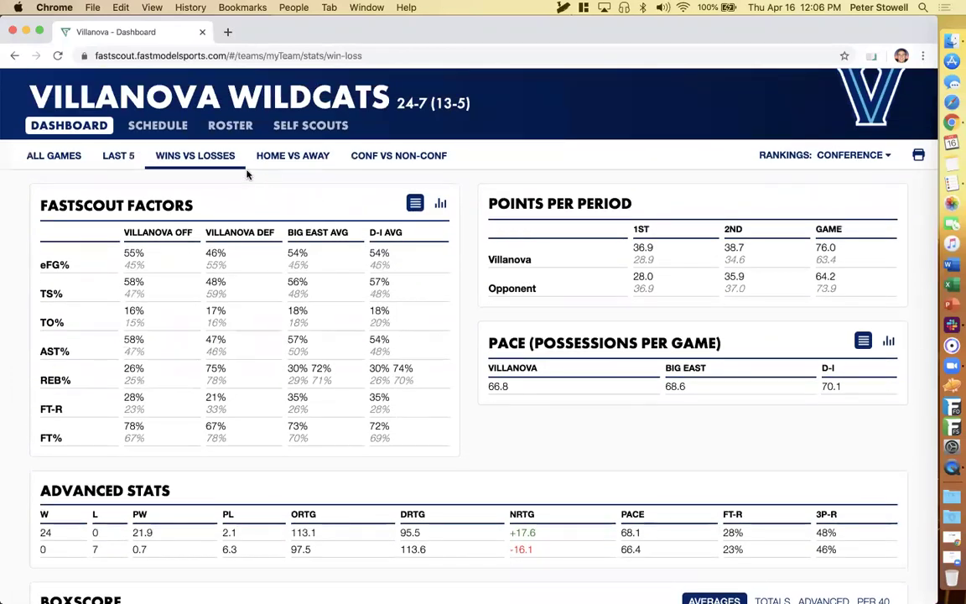
Step: Compare the dashboard stats for home versus away and conference versus non-conference games
left_click(291, 157)
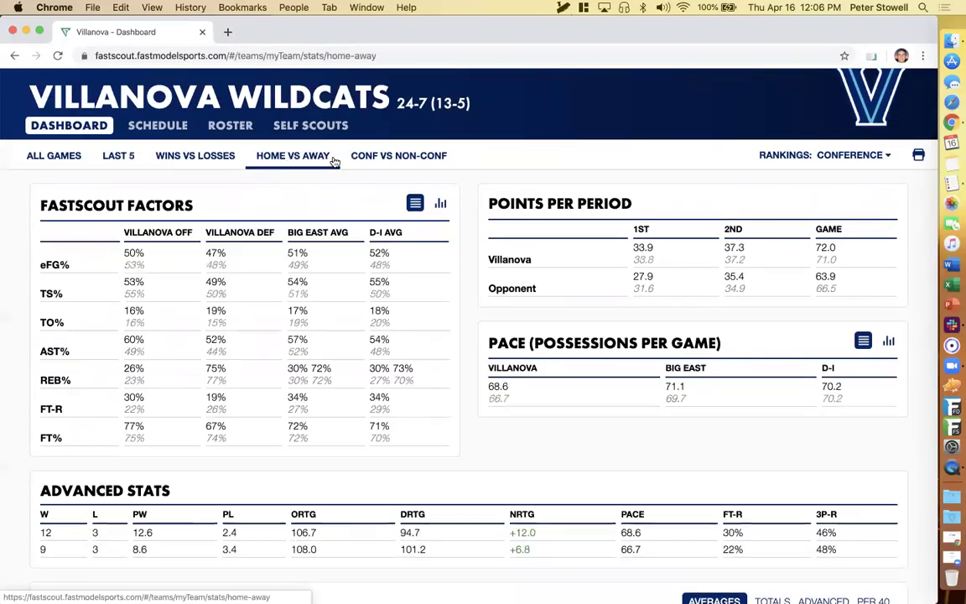
left_click(367, 157)
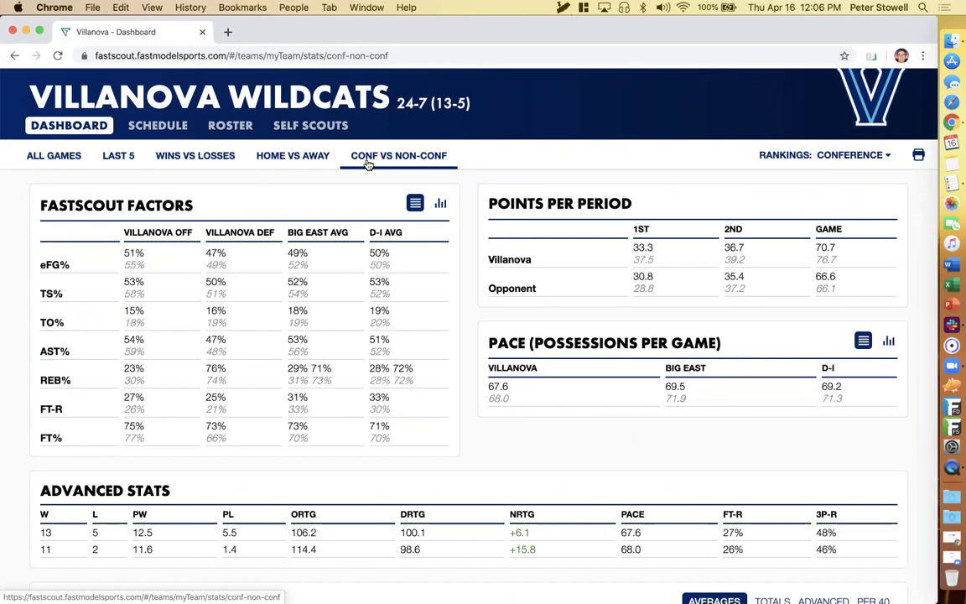
scroll(367, 165, "down", 5)
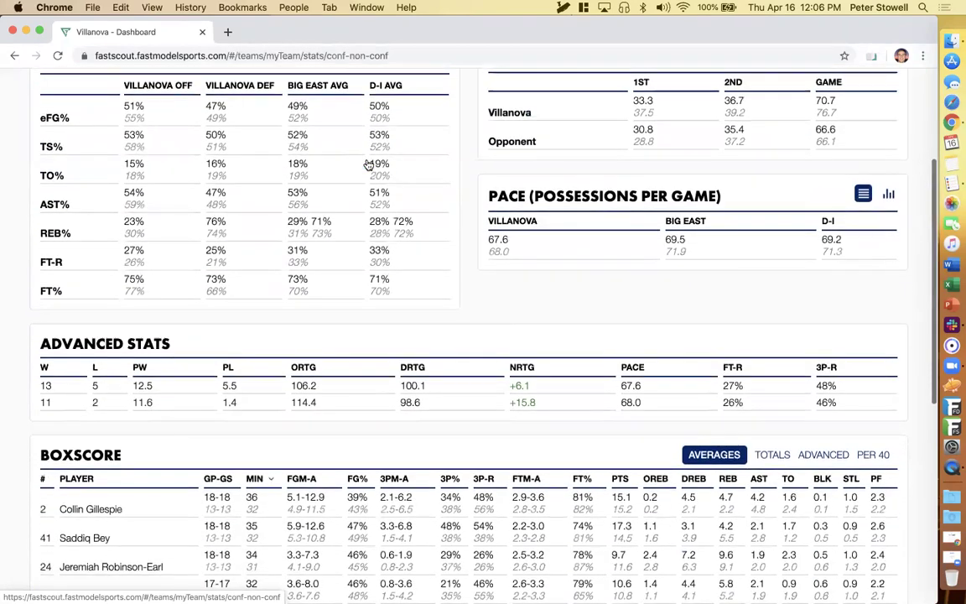
scroll(366, 165, "up", 6)
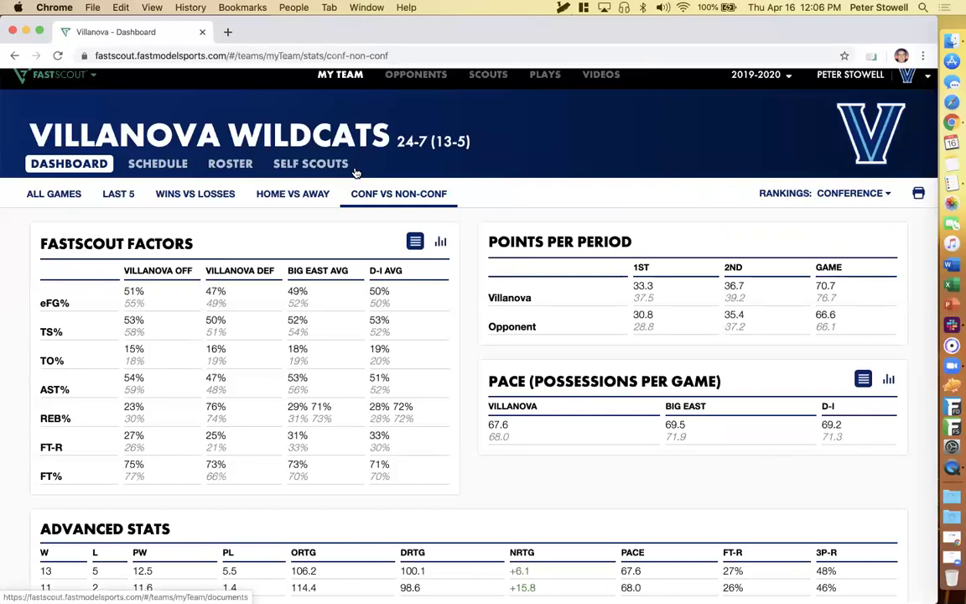
Step: Look over the team's game schedule with opponents, locations and results
left_click(160, 166)
scroll(525, 296, "down", 3)
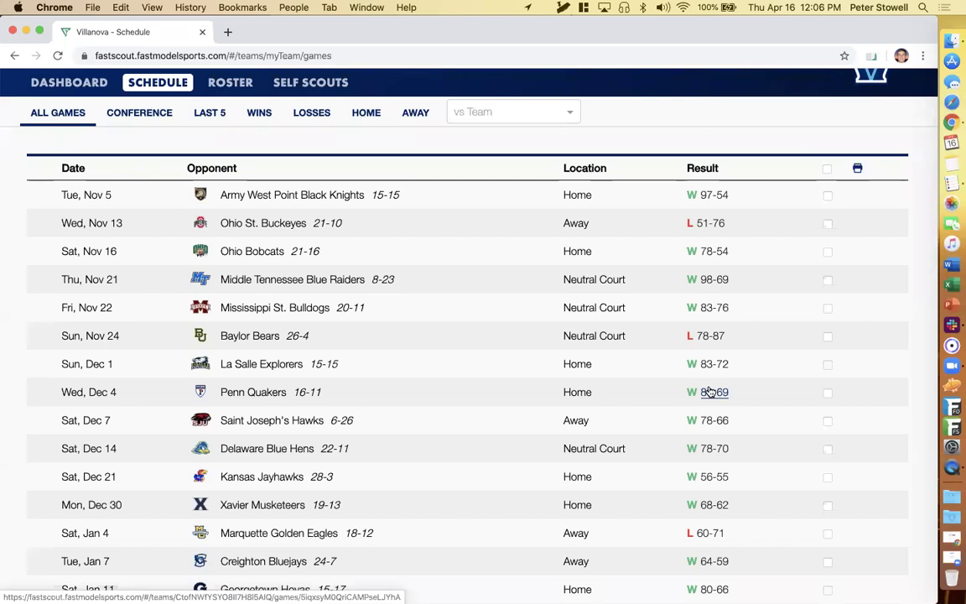
scroll(709, 392, "up", 3)
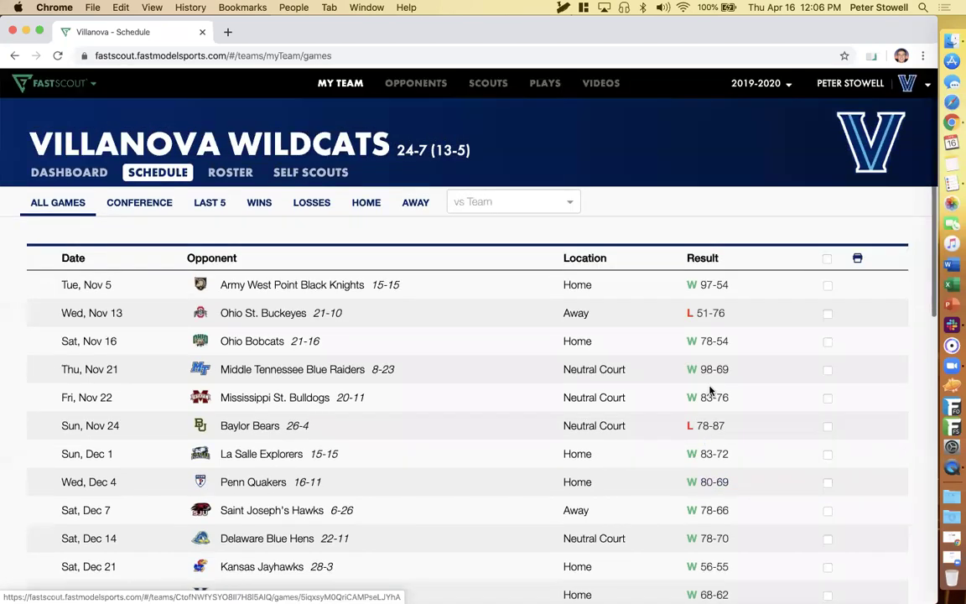
Step: Show the team roster with two players per row, sorted by points per game
left_click(231, 173)
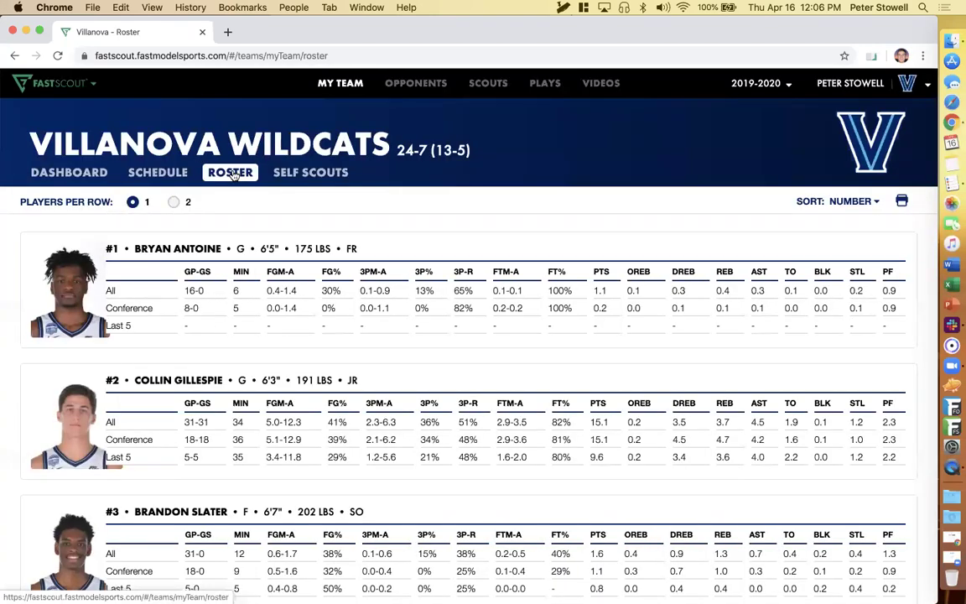
left_click(175, 203)
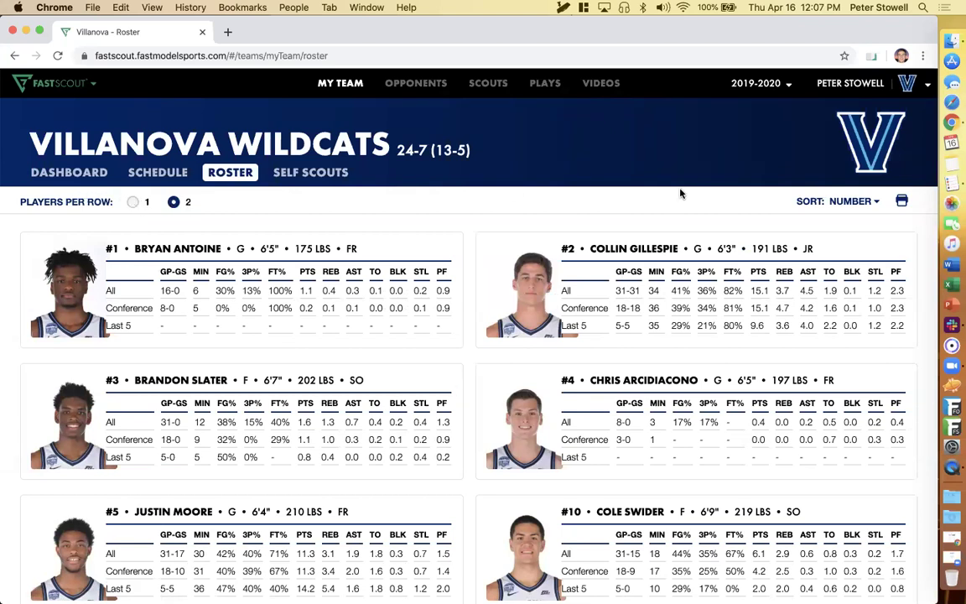
left_click(856, 203)
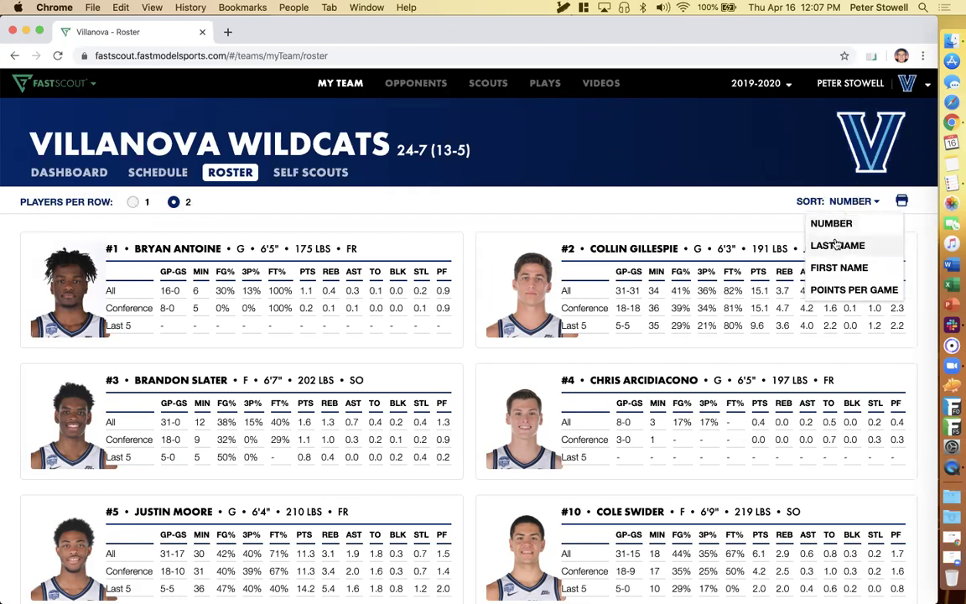
left_click(836, 290)
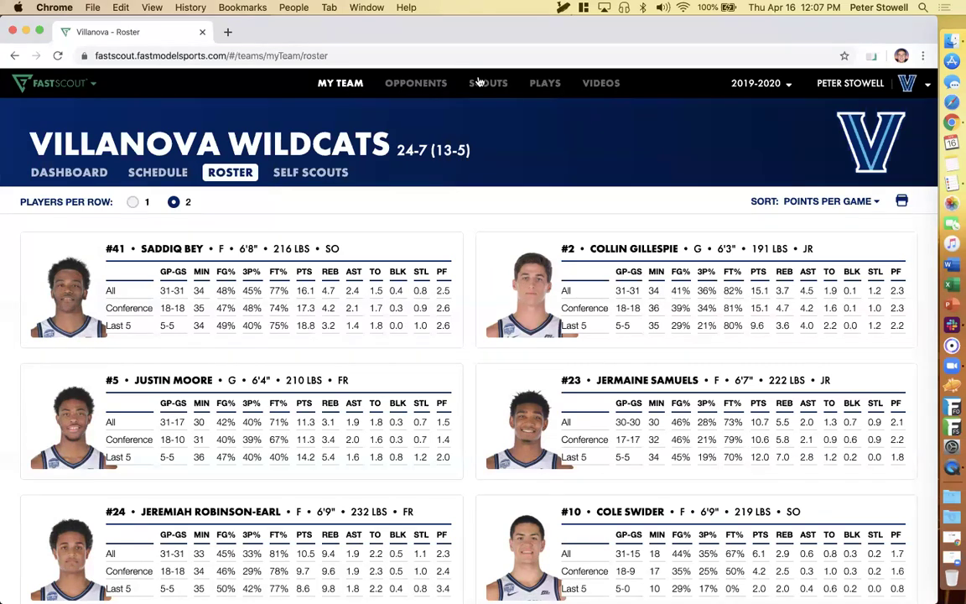
Step: Find the self scouts in the Scouts library, view the Self-Scout Webinar report and return to the list
left_click(304, 173)
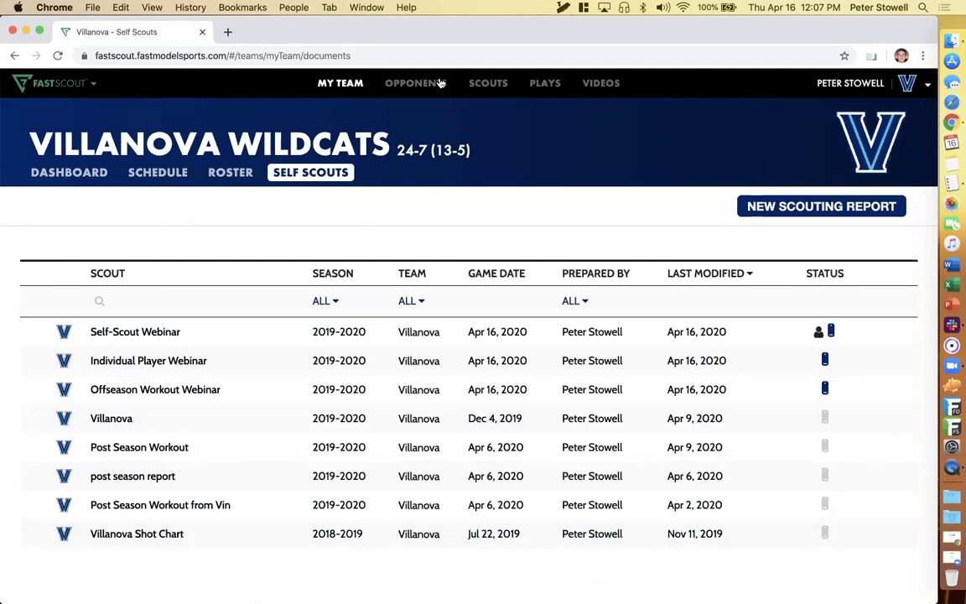
left_click(485, 85)
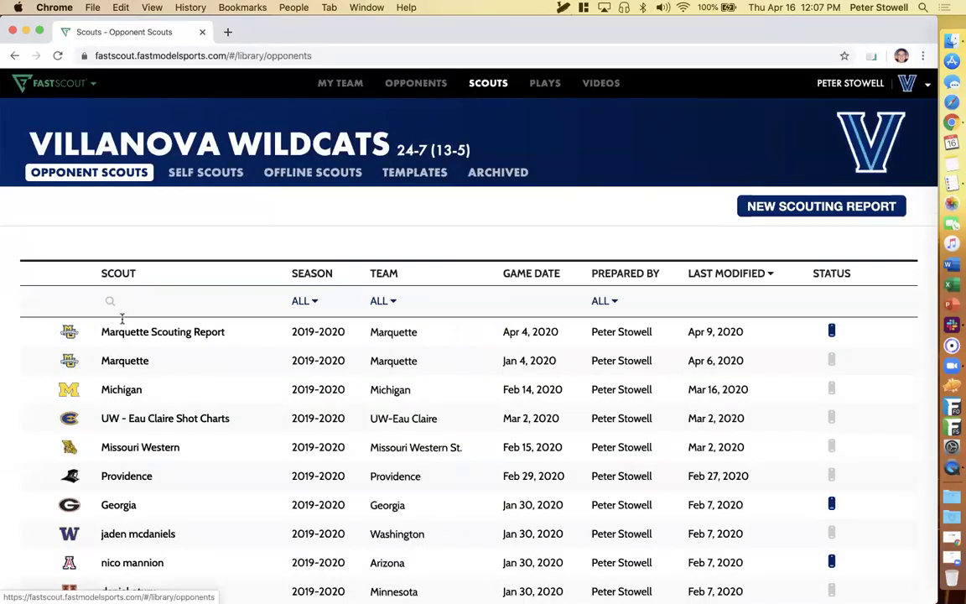
left_click(196, 173)
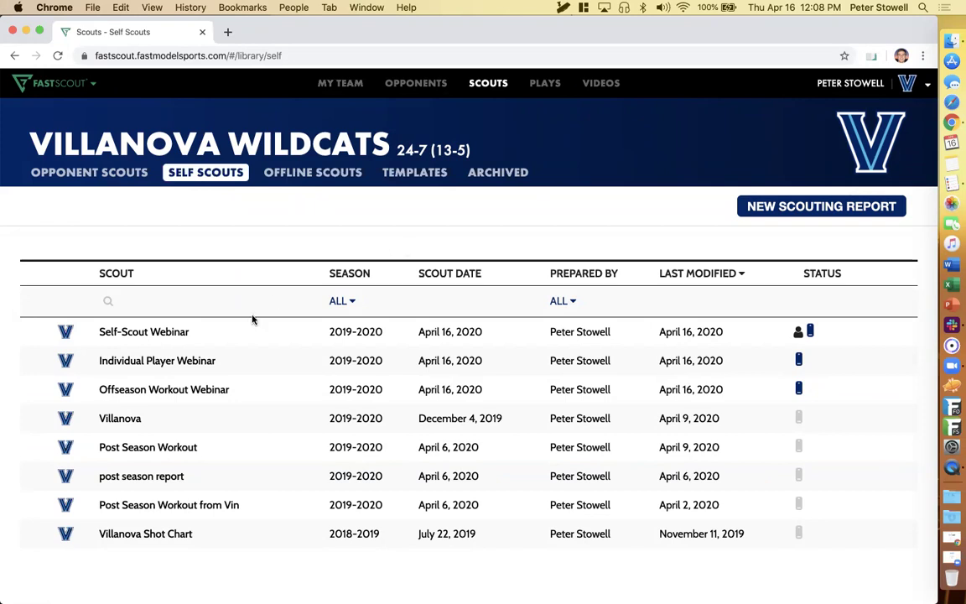
left_click(262, 334)
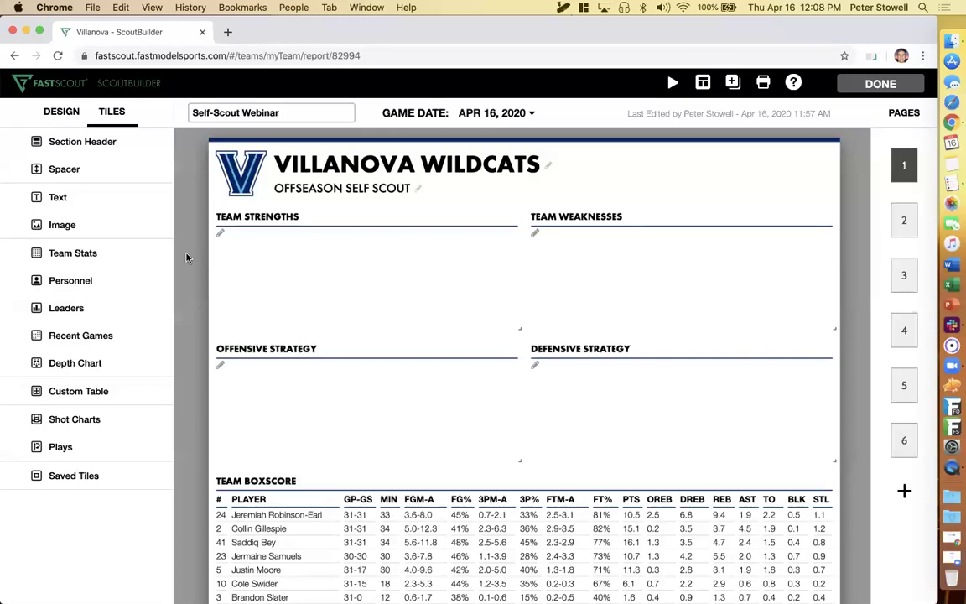
left_click(881, 85)
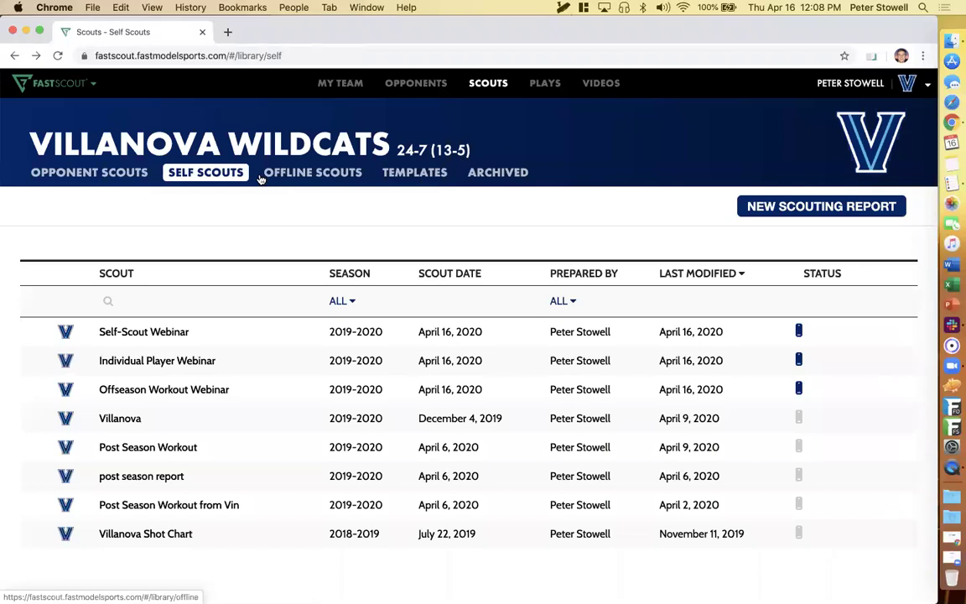
Step: Review the name, date and template choices for a new scouting report, including the saved templates, and leave without creating one
left_click(799, 210)
left_click(318, 193)
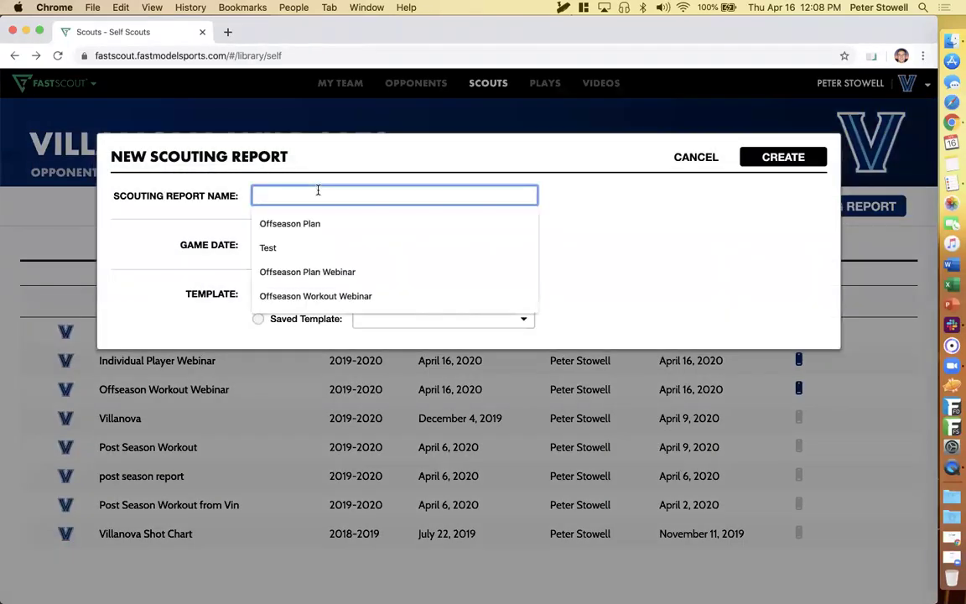
left_click(602, 259)
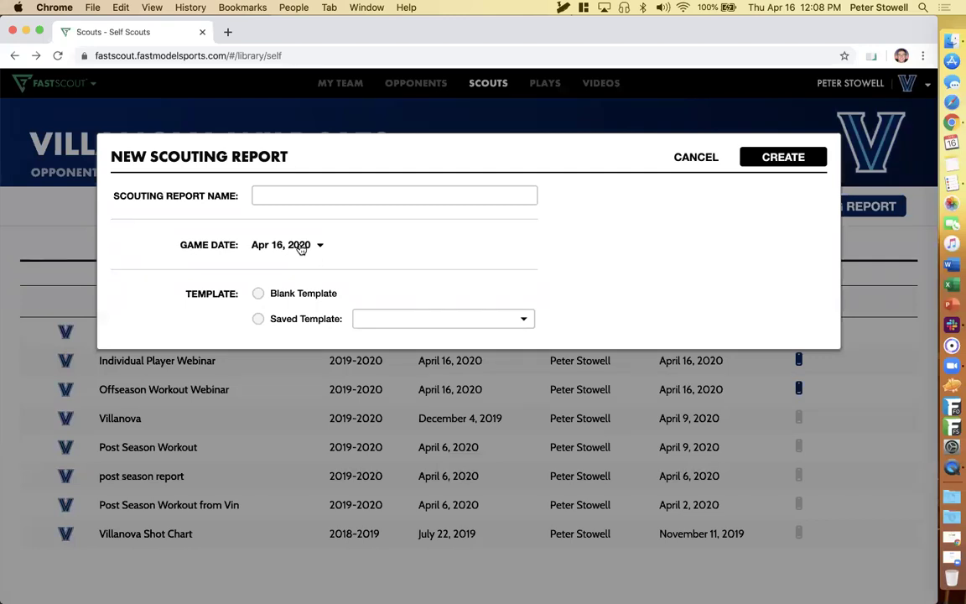
left_click(302, 292)
left_click(281, 318)
left_click(412, 320)
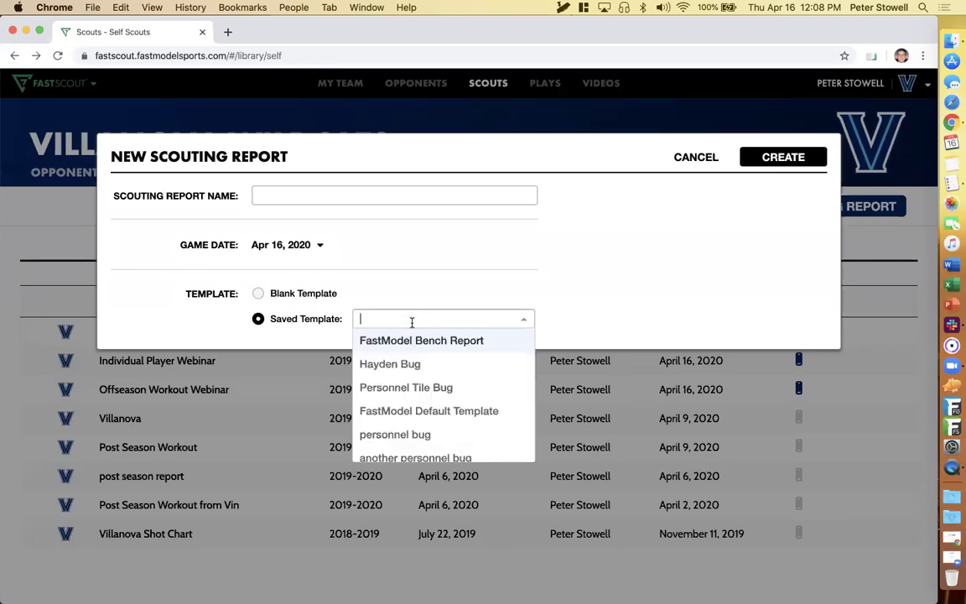
left_click(589, 276)
left_click(696, 159)
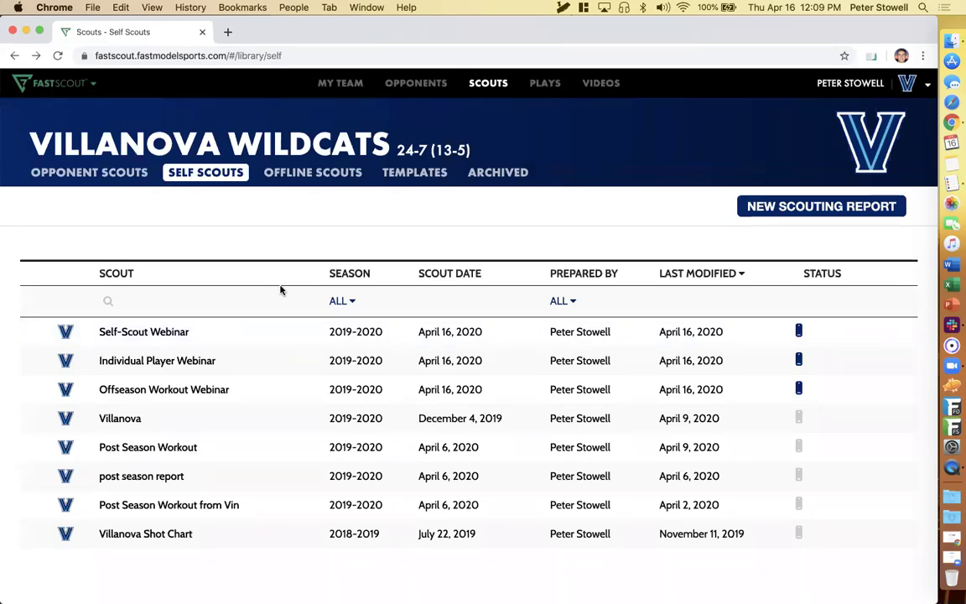
Step: Open the Self-Scout Webinar report for editing and activate the Team Strengths text area
left_click(261, 336)
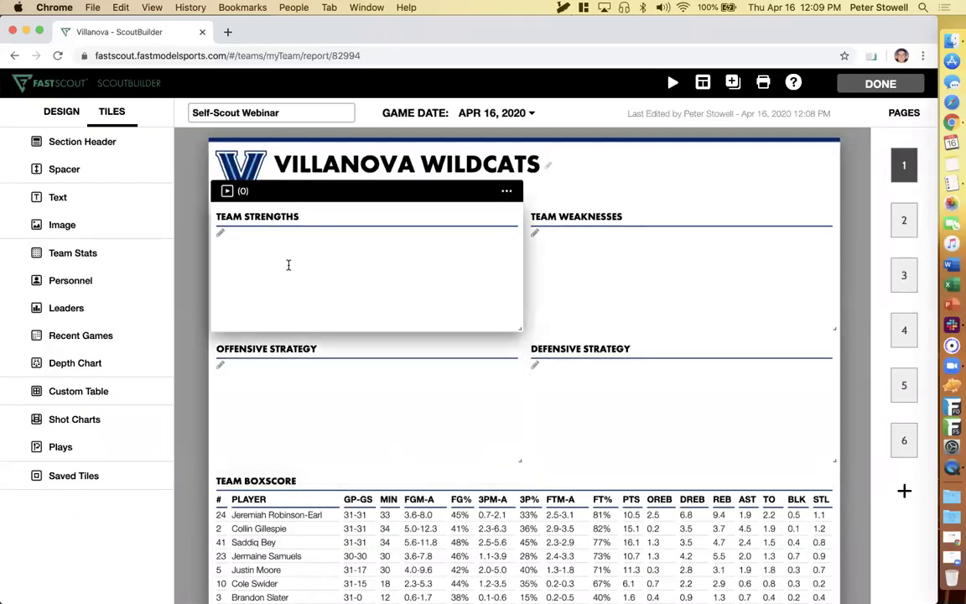
left_click(289, 265)
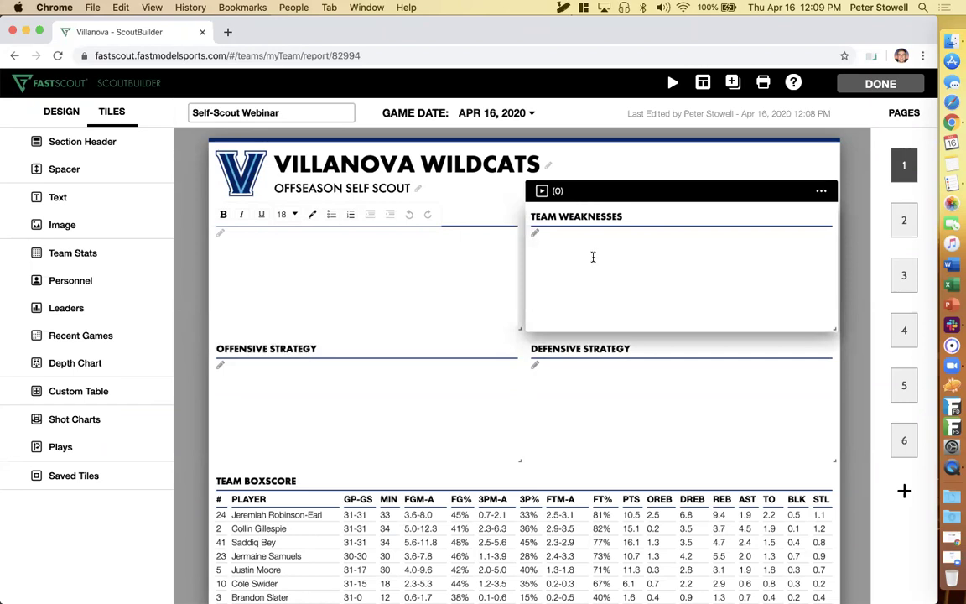
left_click(168, 233)
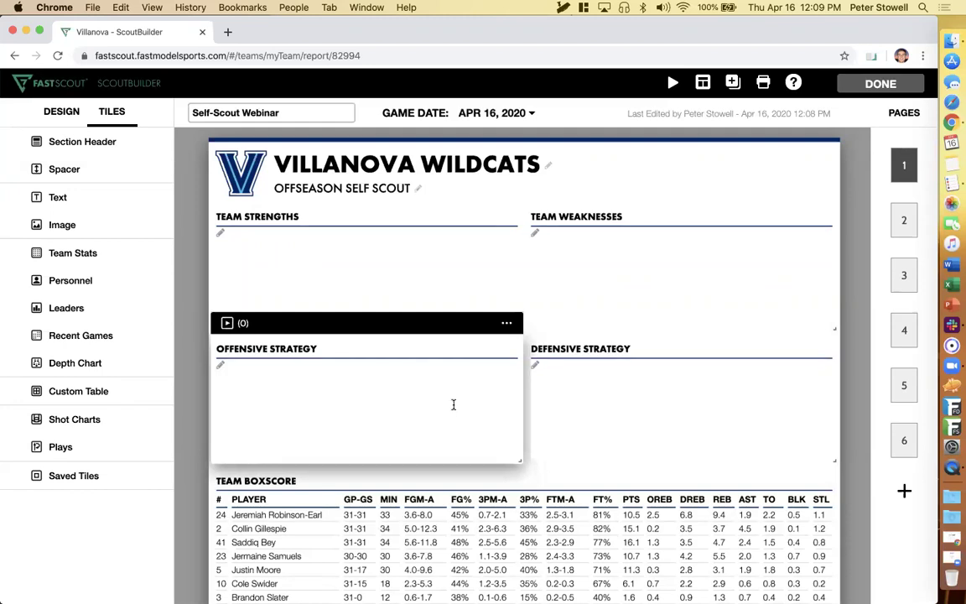
left_click(345, 271)
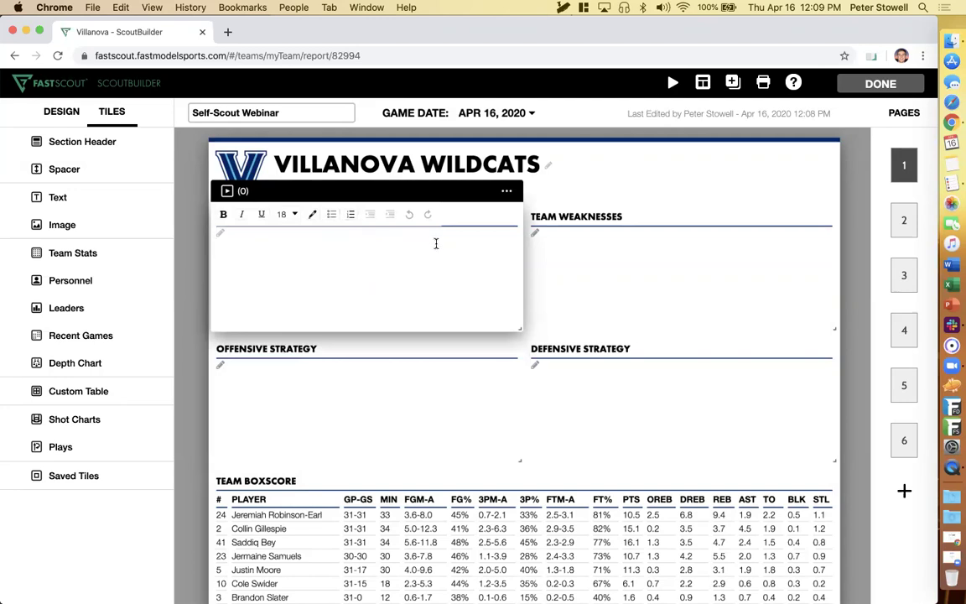
Step: In the Team Boxscore tile's settings, try excluding individual games and filtering by conference or wins, and reselect all games
scroll(380, 424, "down", 2)
scroll(378, 424, "down", 5)
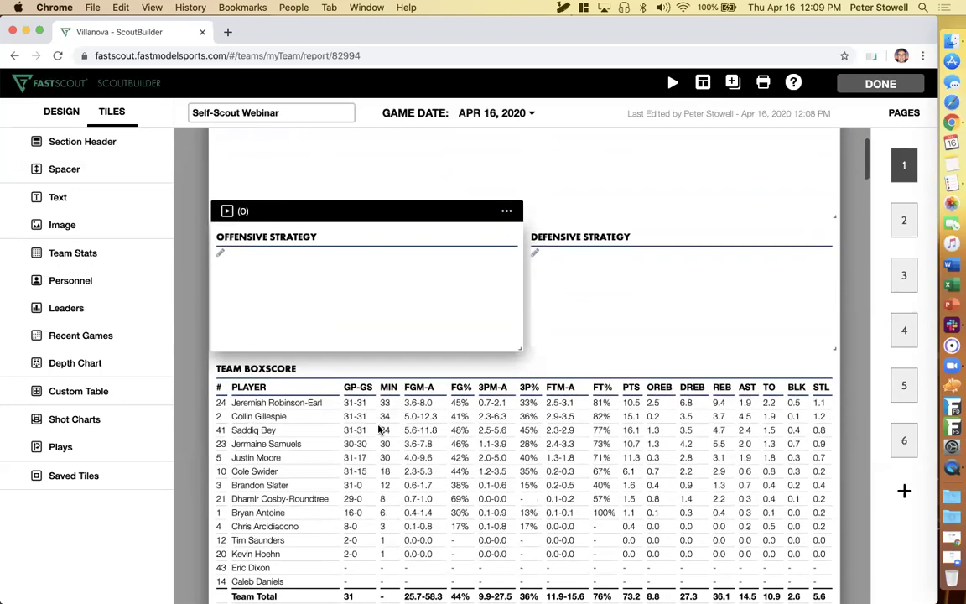
scroll(378, 429, "down", 1)
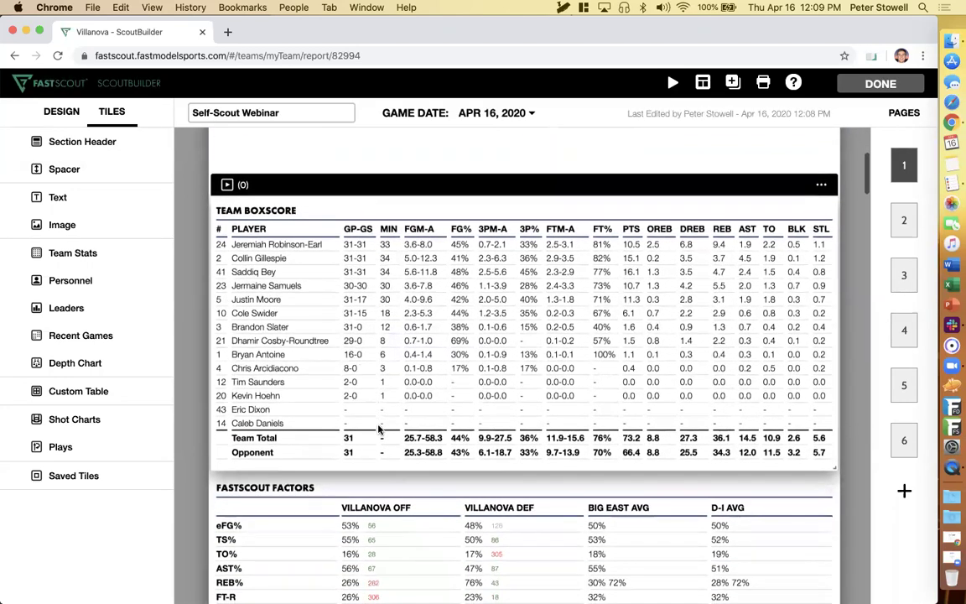
scroll(378, 430, "up", 1)
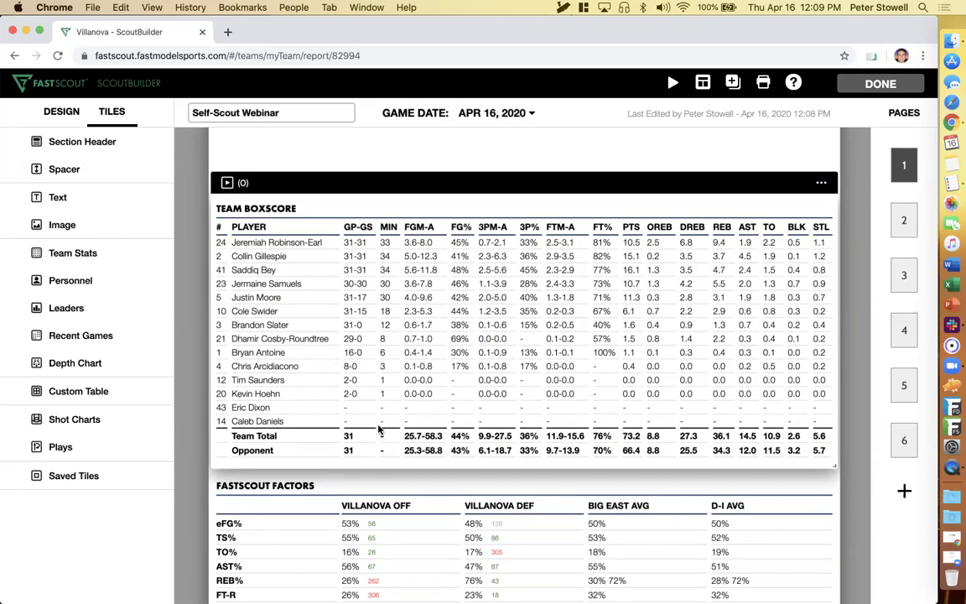
left_click(821, 182)
left_click(767, 209)
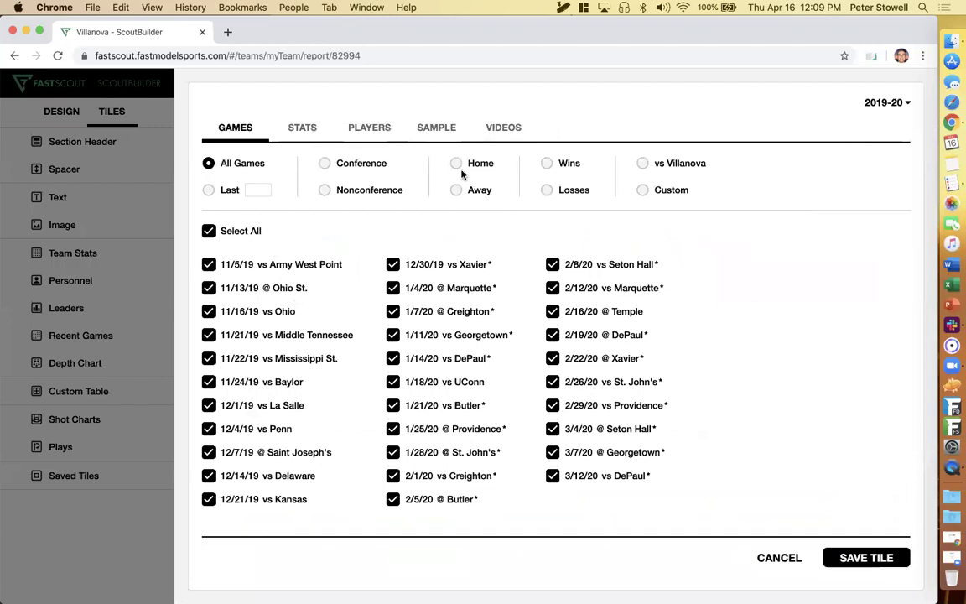
left_click(450, 264)
left_click(432, 288)
left_click(425, 312)
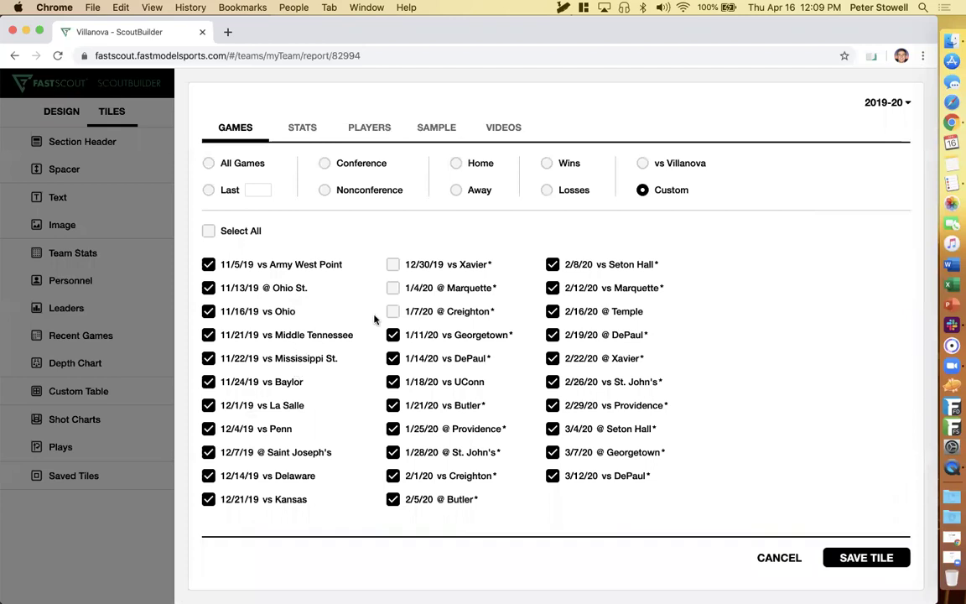
left_click(379, 163)
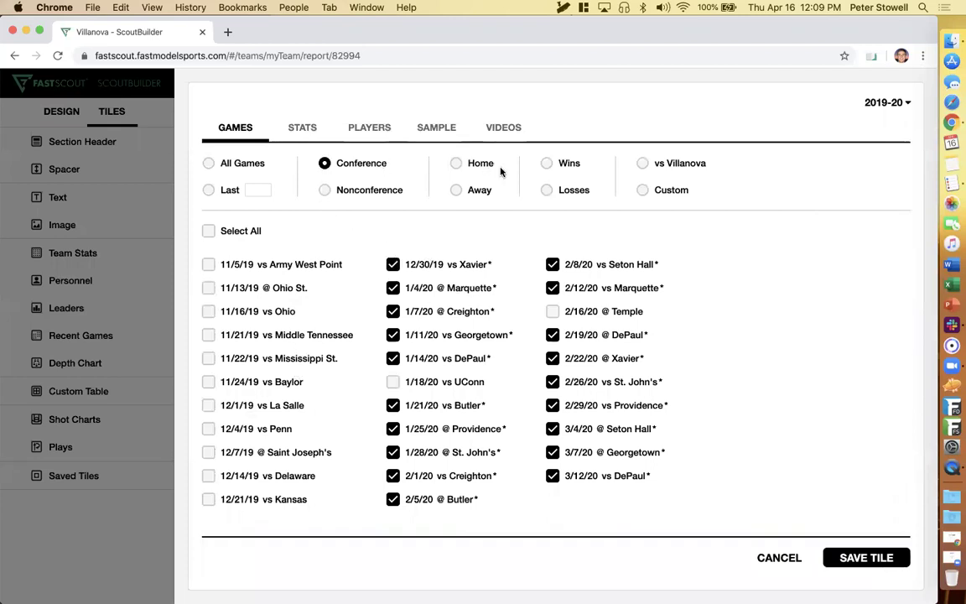
left_click(553, 166)
left_click(230, 163)
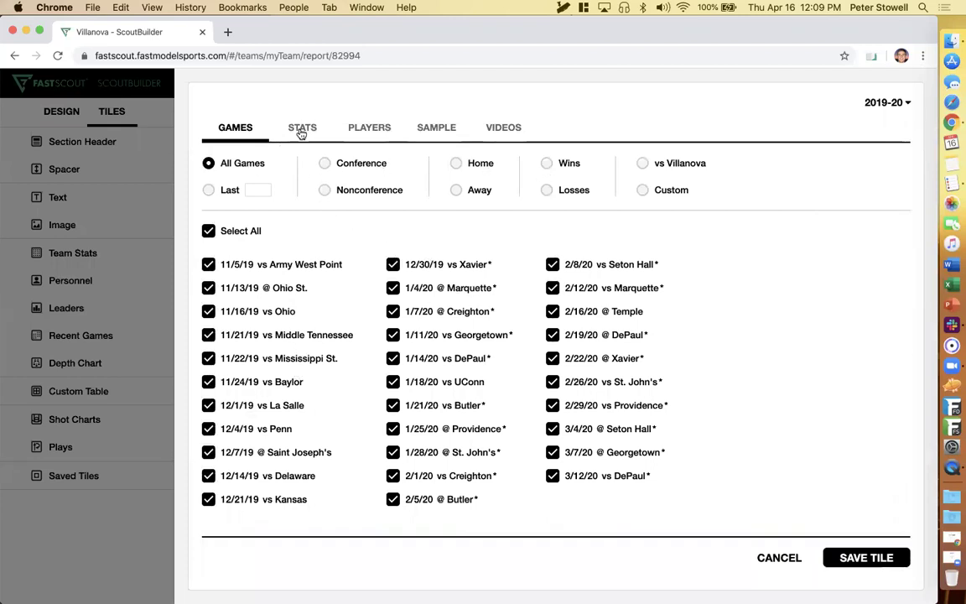
Step: Review the stat, column order and player options for the Team Boxscore tile and close its settings without saving
left_click(303, 128)
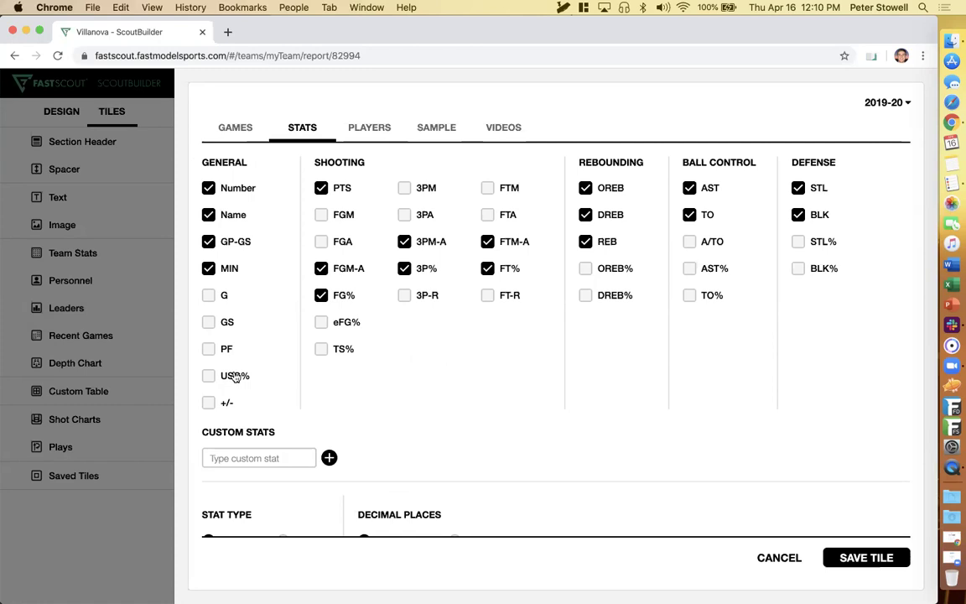
scroll(234, 376, "down", 2)
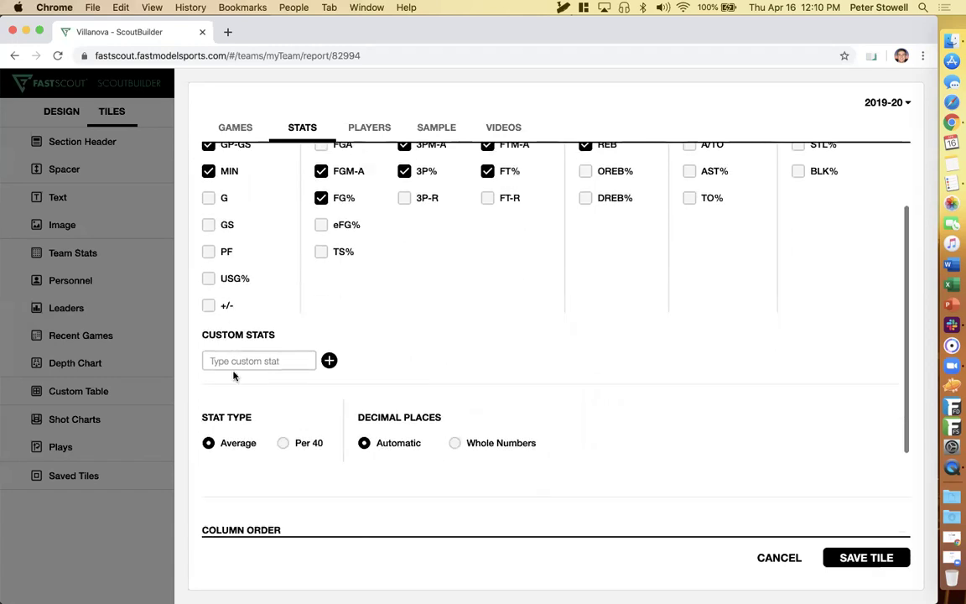
scroll(234, 376, "down", 3)
scroll(235, 376, "down", 1)
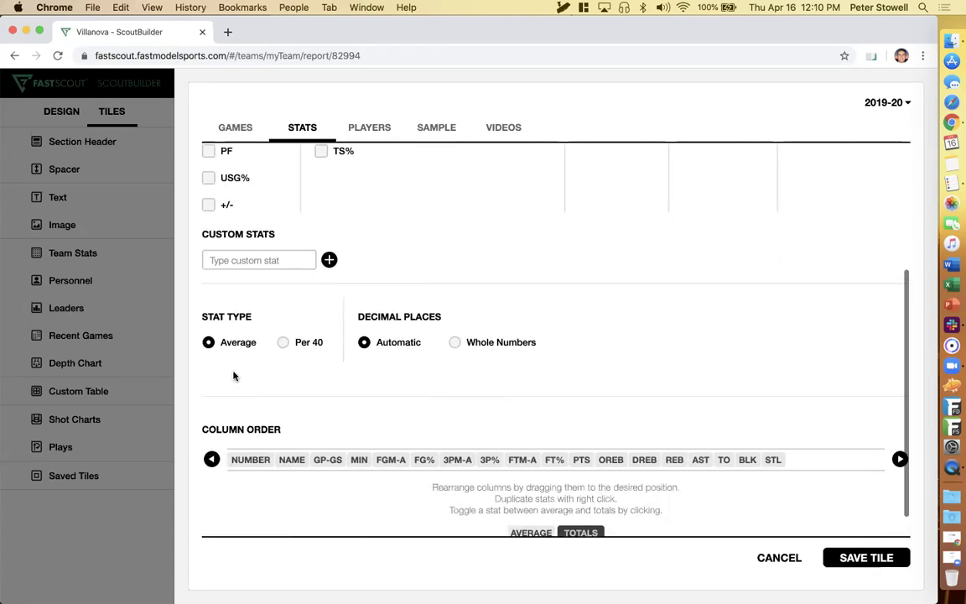
left_click(377, 128)
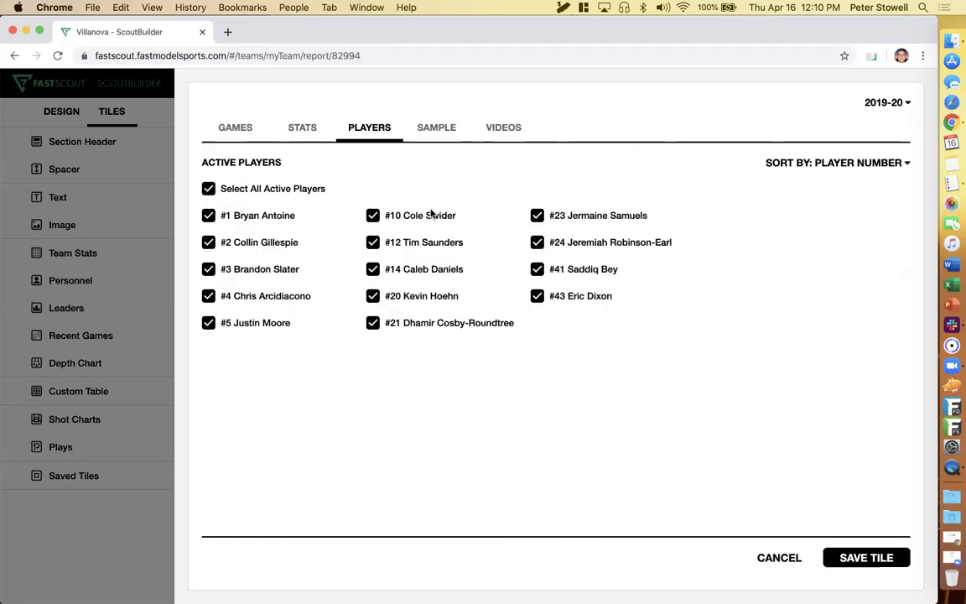
left_click(771, 558)
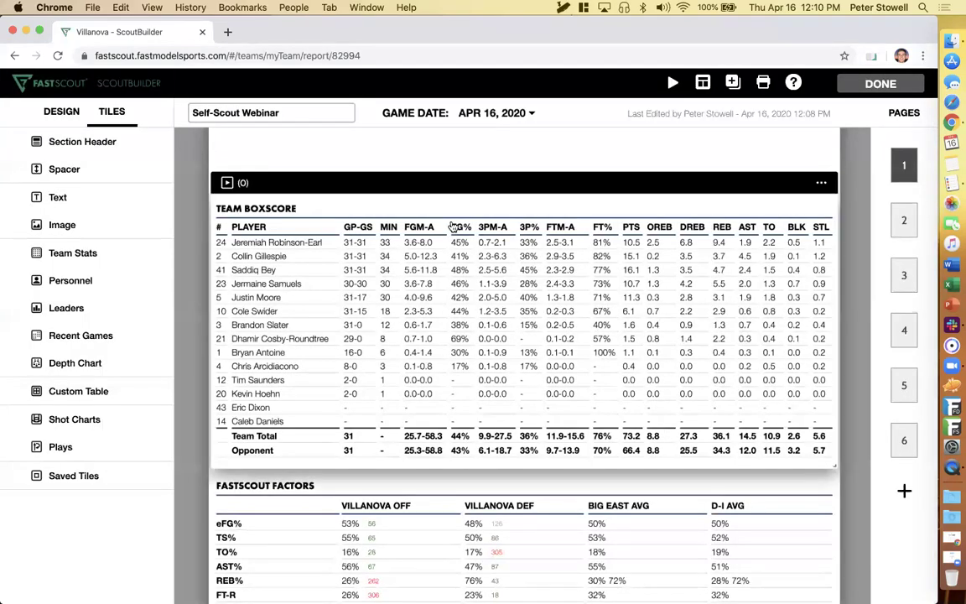
Step: Look over the FastScout Factors, the leader and team stats tiles on page 2, and the Clutch Stats on page 3
scroll(404, 283, "down", 1)
scroll(405, 283, "down", 6)
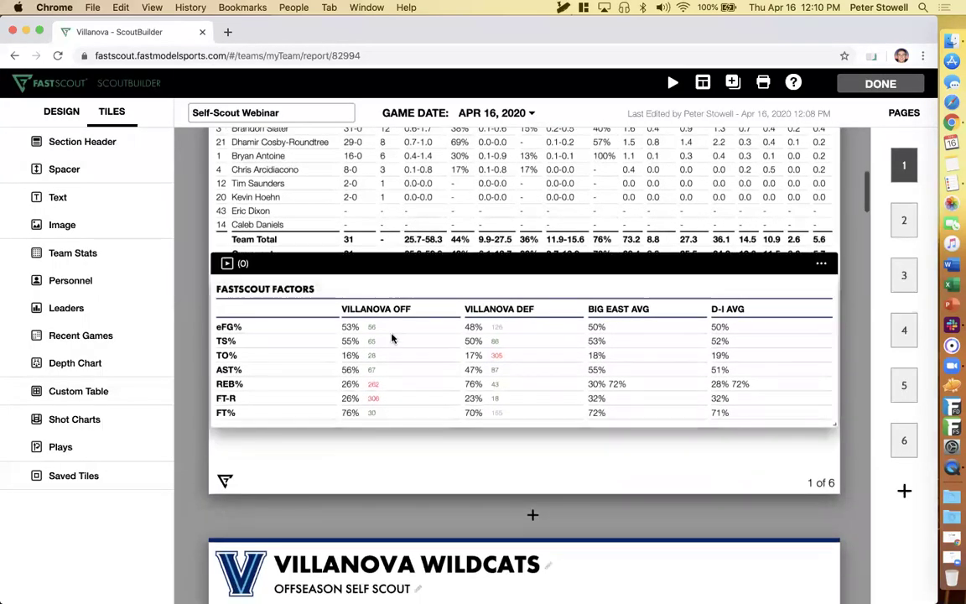
scroll(392, 338, "down", 7)
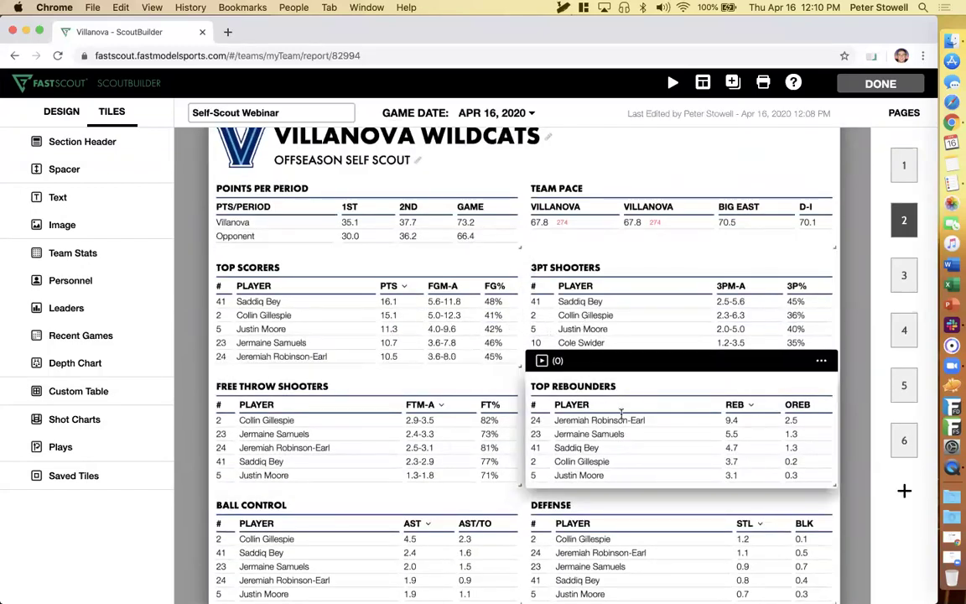
scroll(562, 369, "down", 6)
scroll(621, 418, "down", 4)
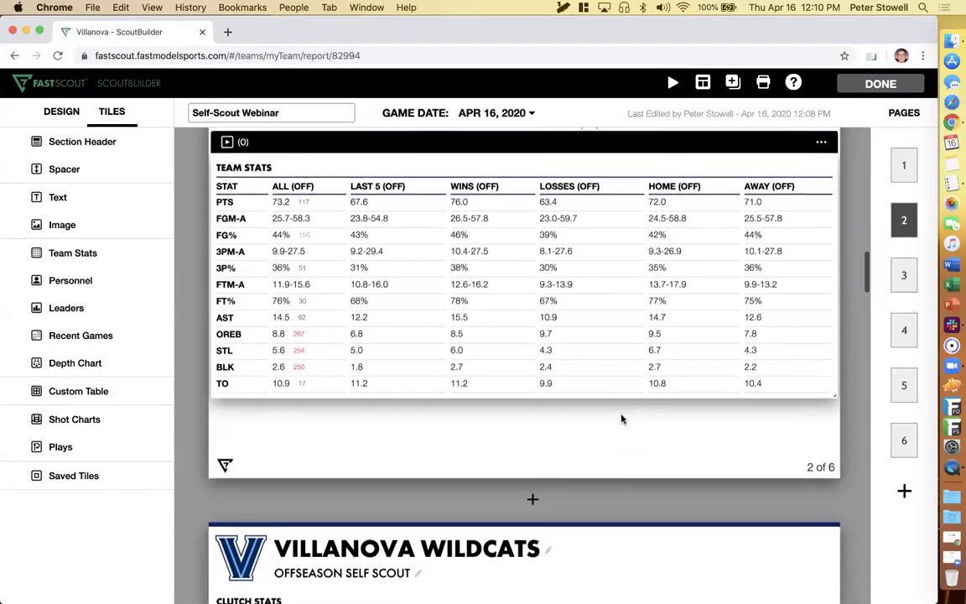
scroll(559, 342, "down", 4)
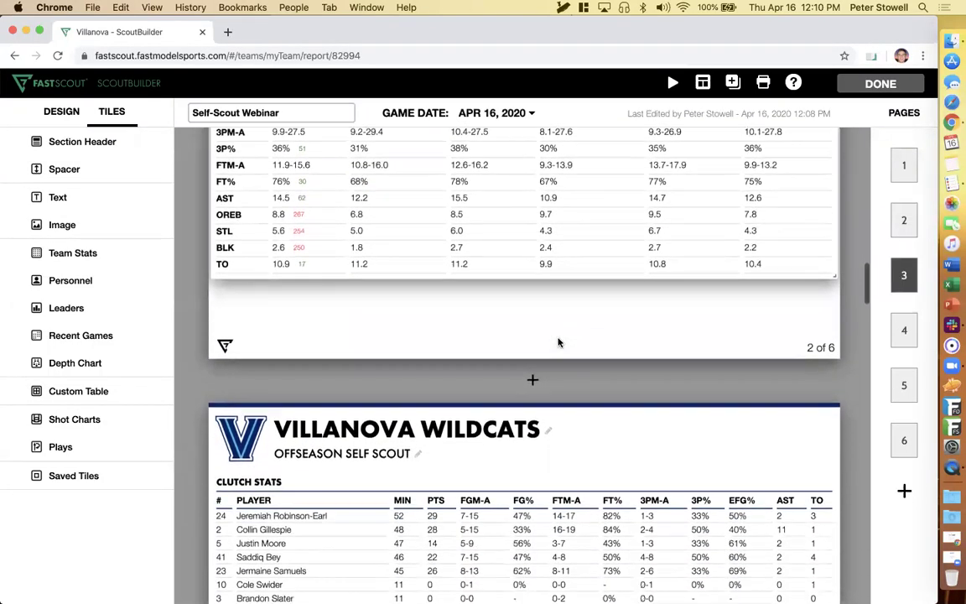
scroll(562, 315, "down", 4)
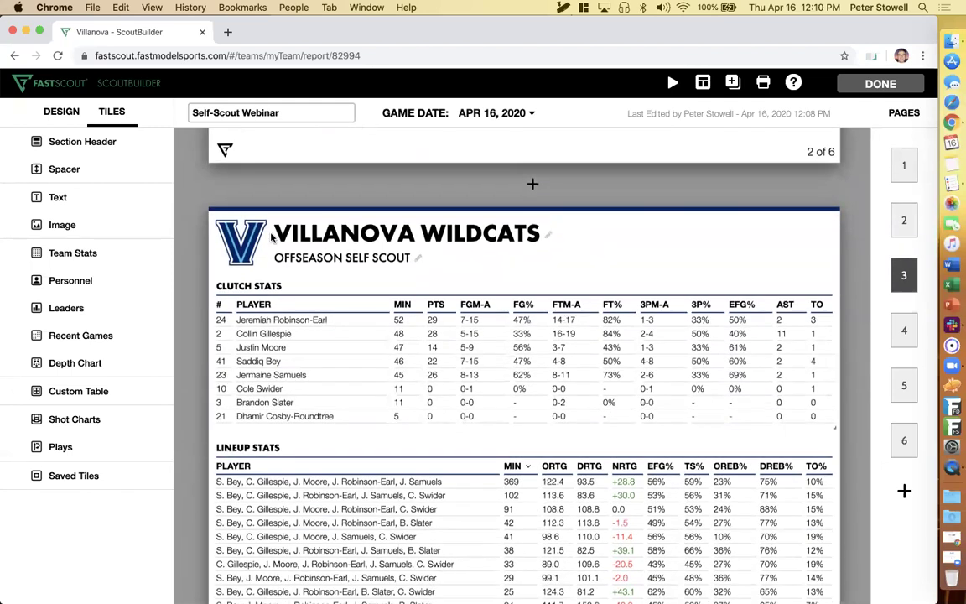
scroll(199, 266, "down", 2)
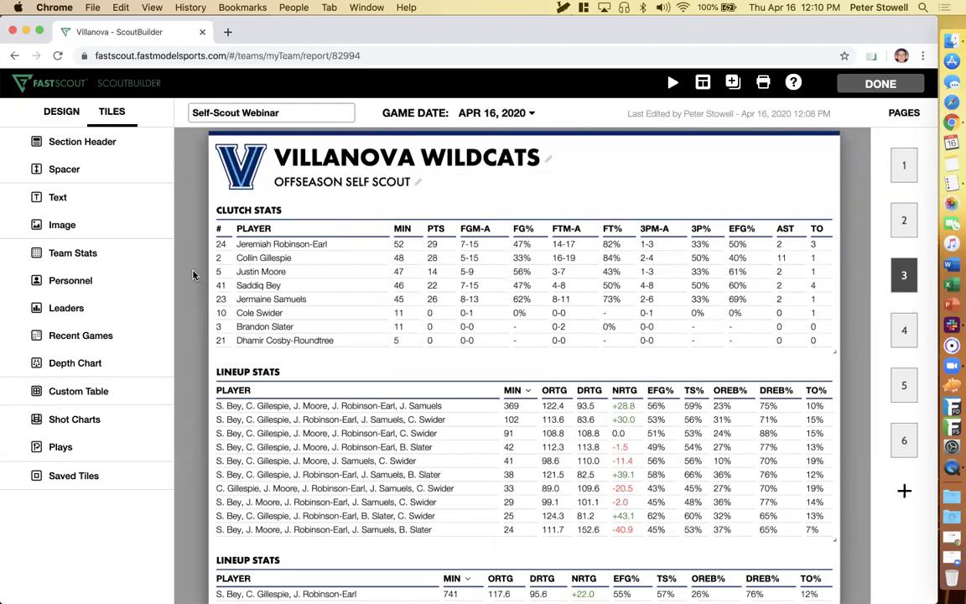
Step: In the Clutch Stats tile's settings, set the score margin to within 10 points
mouse_move(551, 263)
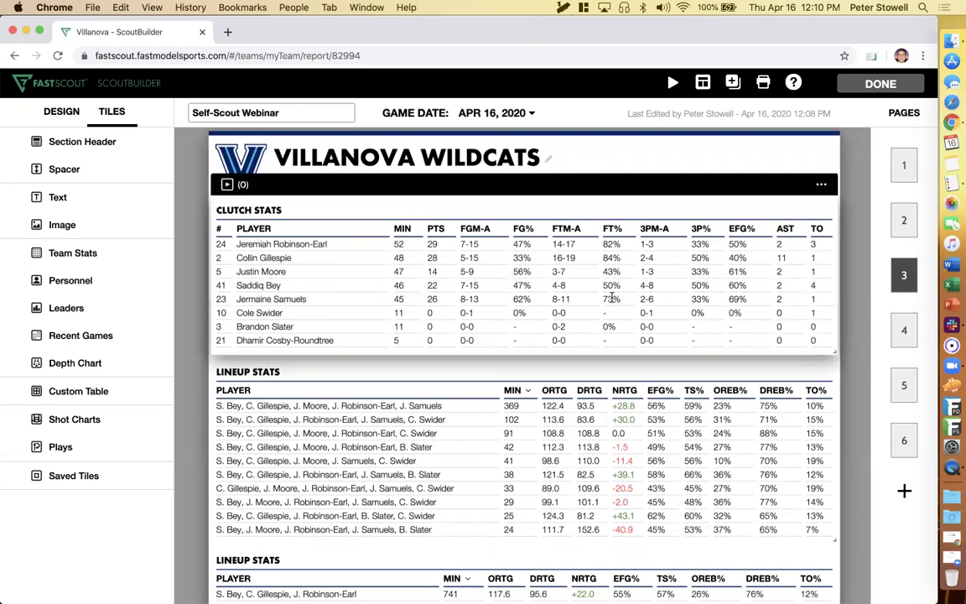
left_click(822, 184)
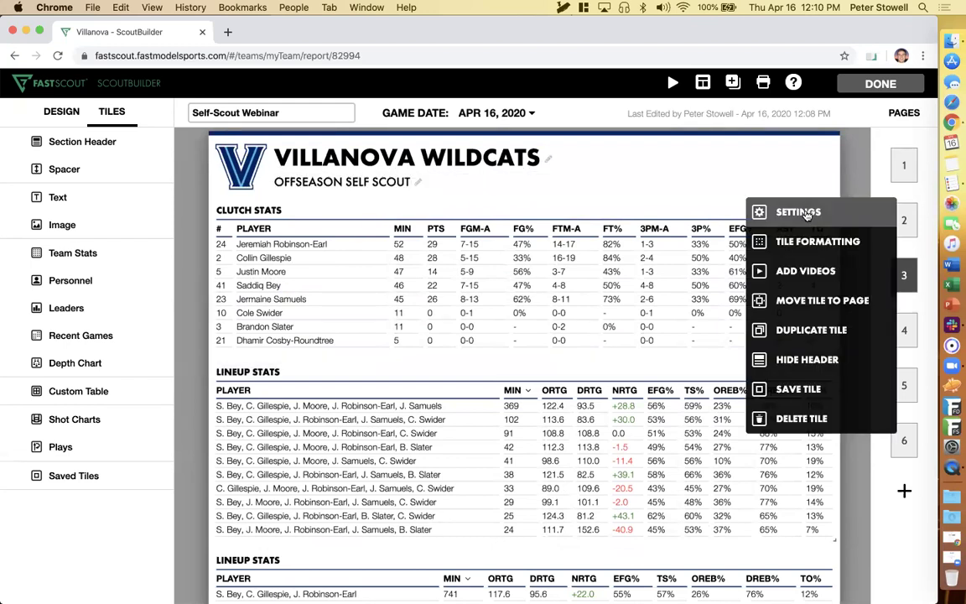
left_click(801, 212)
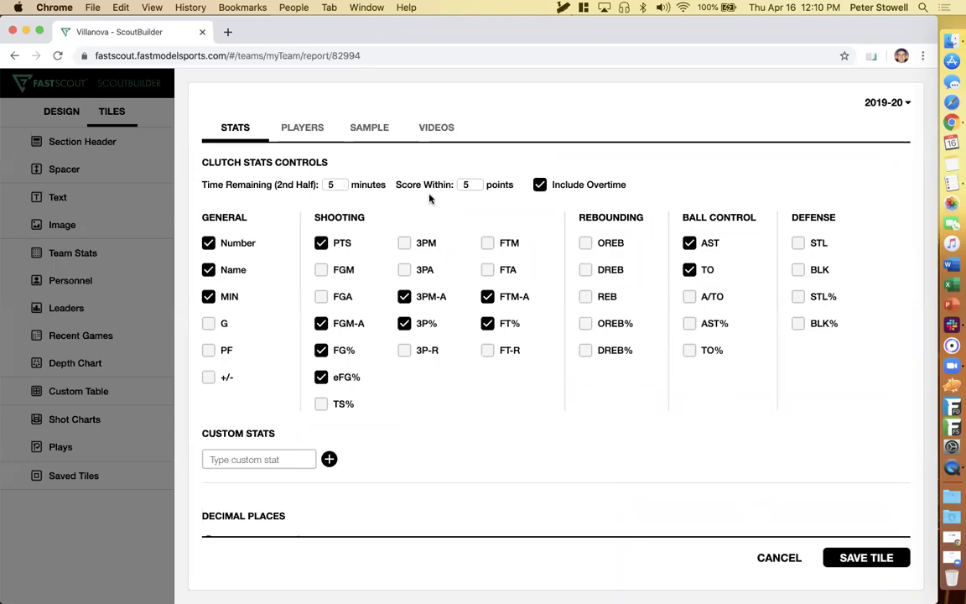
double_click(334, 185)
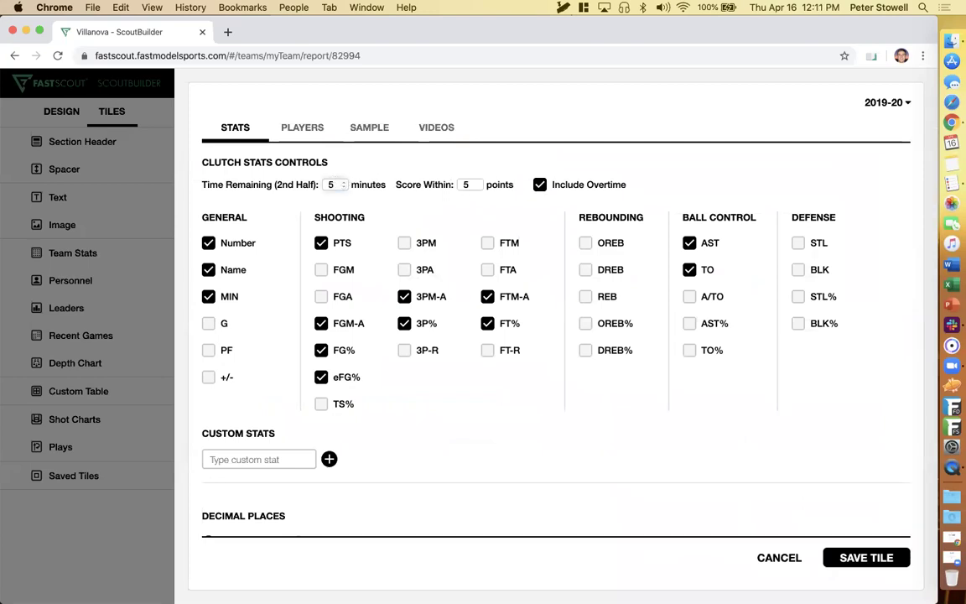
type("20")
key("BackSpace")
double_click(469, 185)
key("BackSpace")
type("10")
Step: Adjust the clutch stats' second-half time remaining, check the included players and save the tile
left_click(344, 183)
left_click(343, 183)
left_click(343, 183)
left_click(343, 183)
left_click(343, 188)
left_click(293, 128)
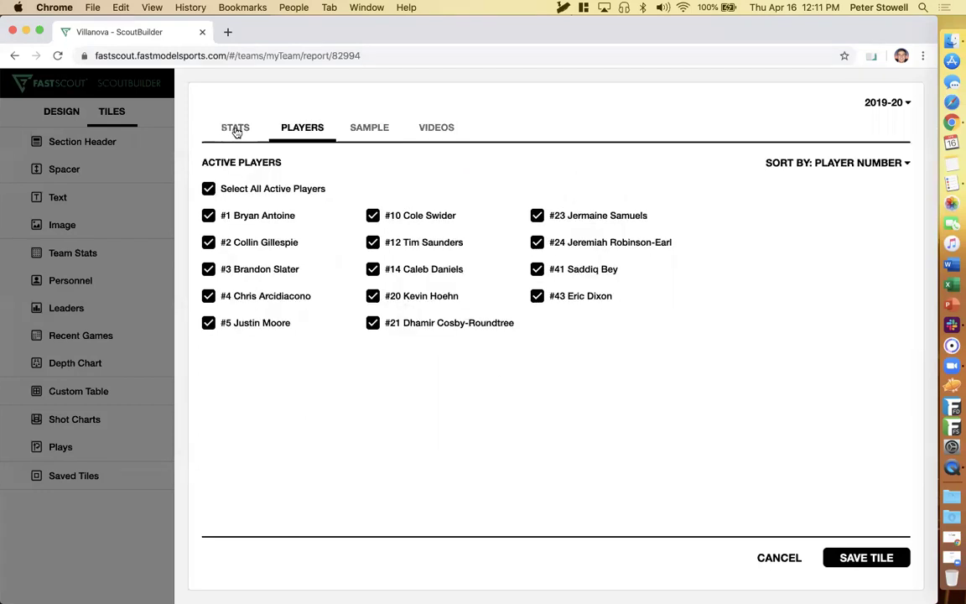
left_click(874, 557)
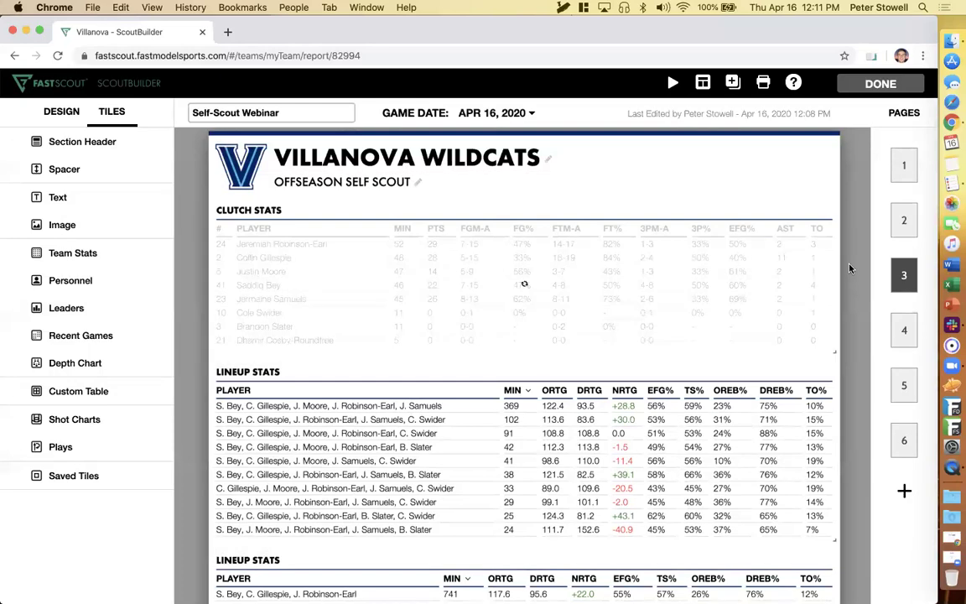
Step: Look over the Lineup Stats tiles for different lineup sizes and the updated Clutch Stats on page 3
scroll(849, 268, "down", 3)
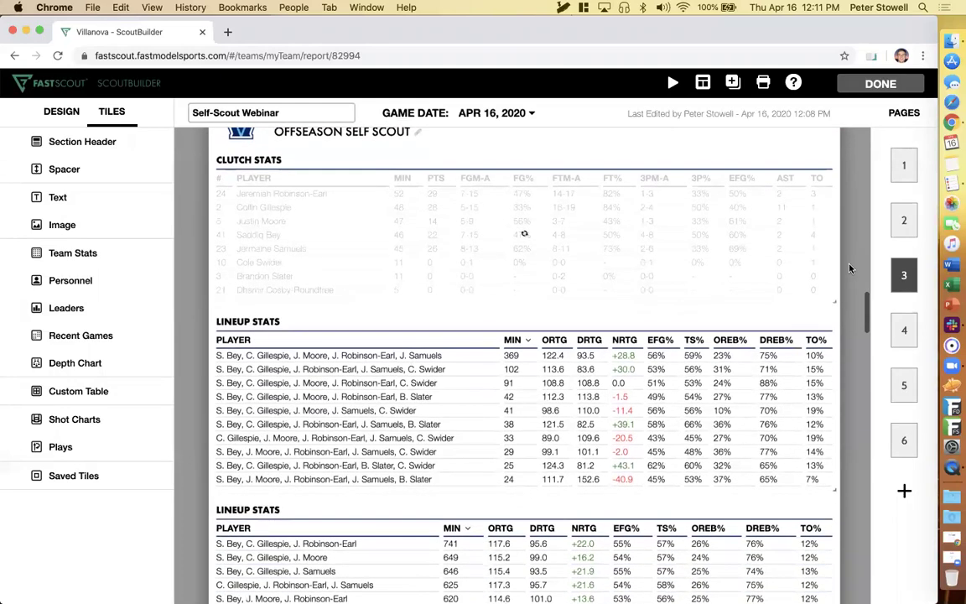
scroll(850, 268, "down", 3)
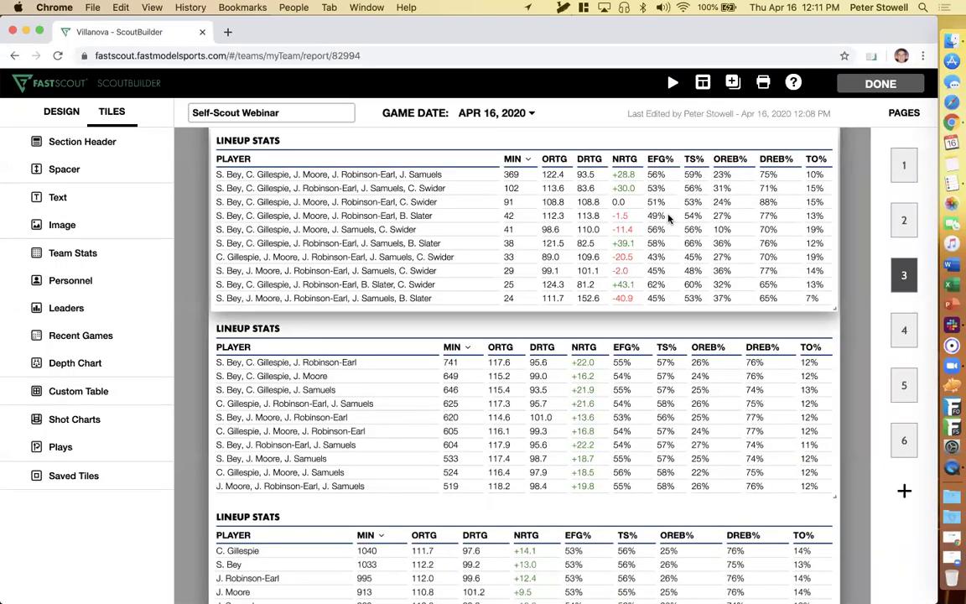
scroll(669, 218, "up", 5)
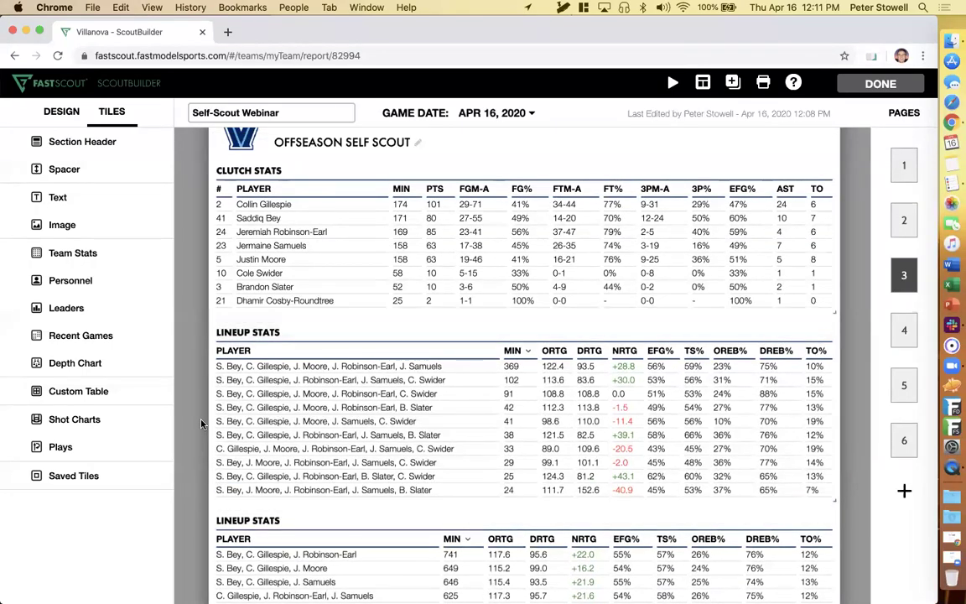
Step: Examine page 3's Lineup Stats tiles from the five-player groups down to the individual players
scroll(200, 423, "down", 3)
scroll(200, 424, "down", 2)
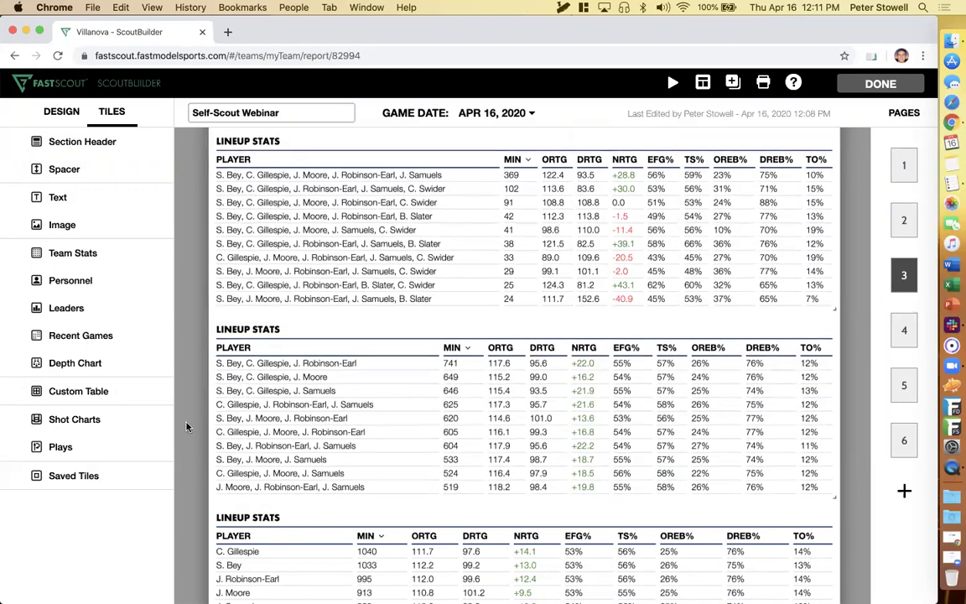
scroll(186, 427, "down", 5)
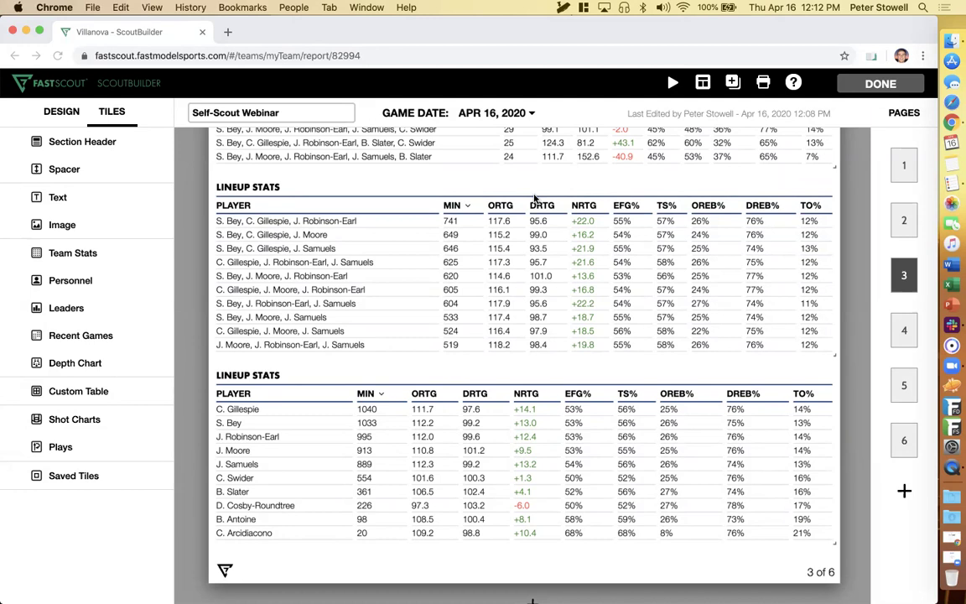
Step: Review the stat choices, decimal places and column order in the Clutch Stats tile's settings, leaving them without saving
scroll(184, 206, "up", 6)
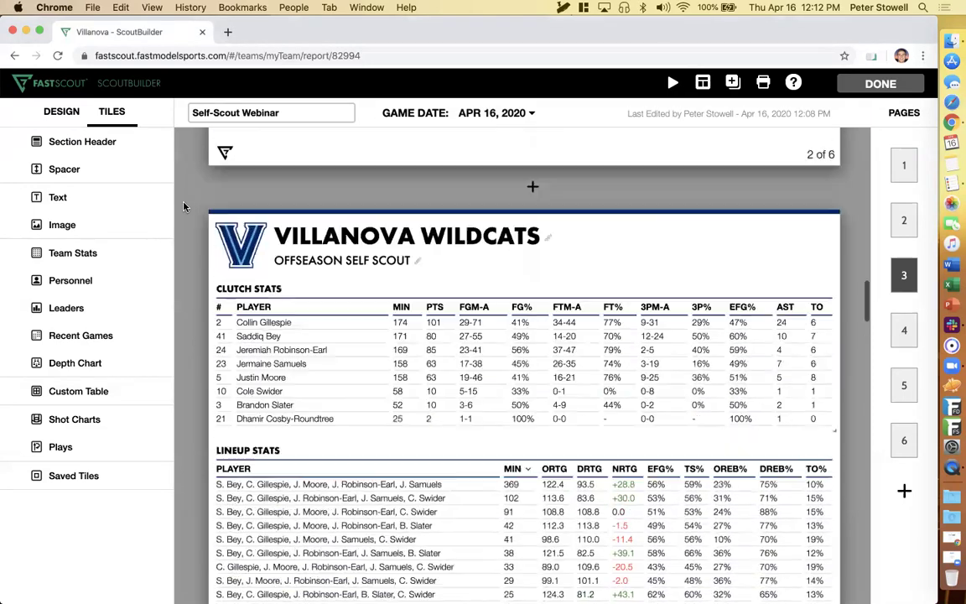
scroll(767, 491, "up", 3)
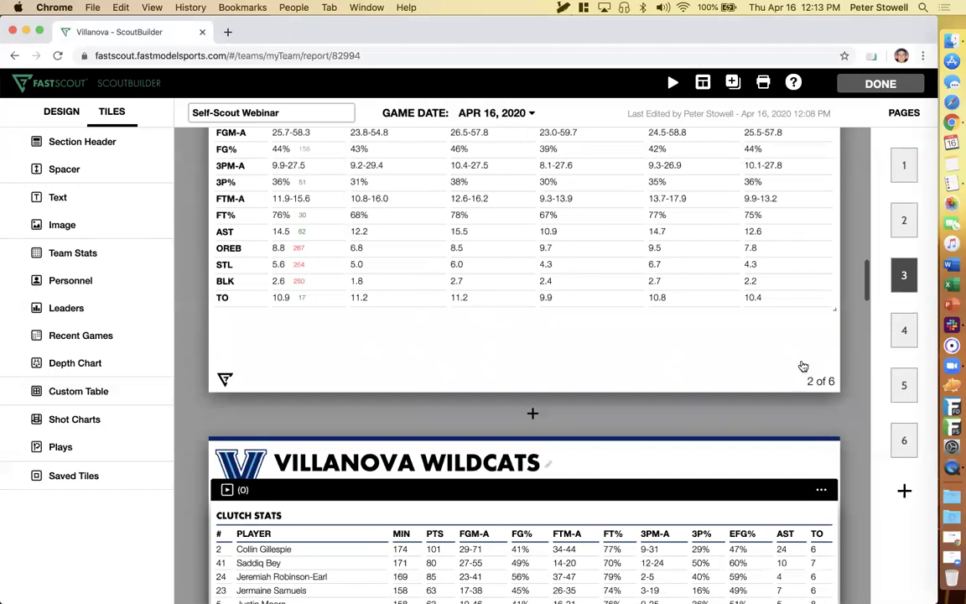
left_click(821, 489)
left_click(780, 257)
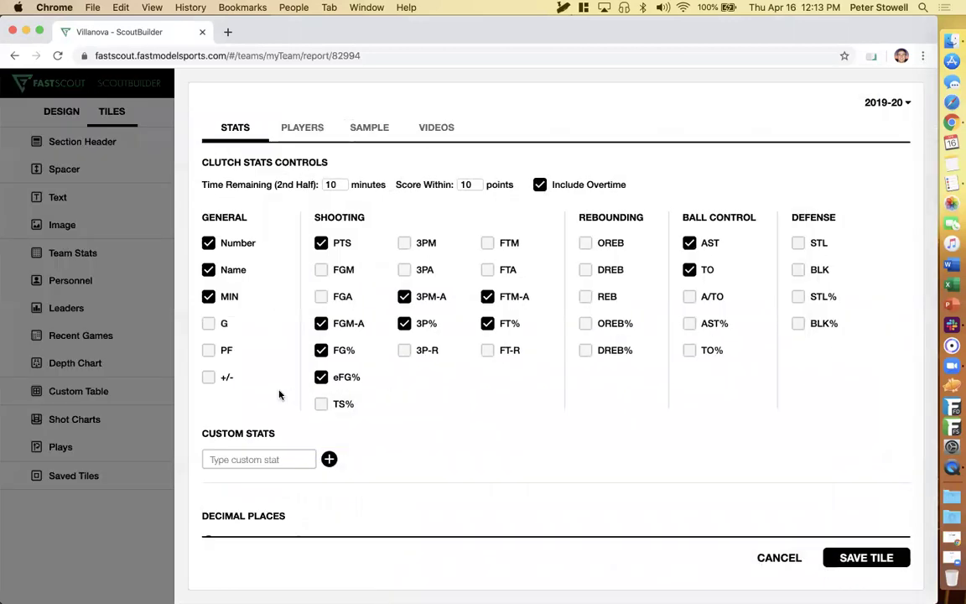
scroll(281, 394, "down", 3)
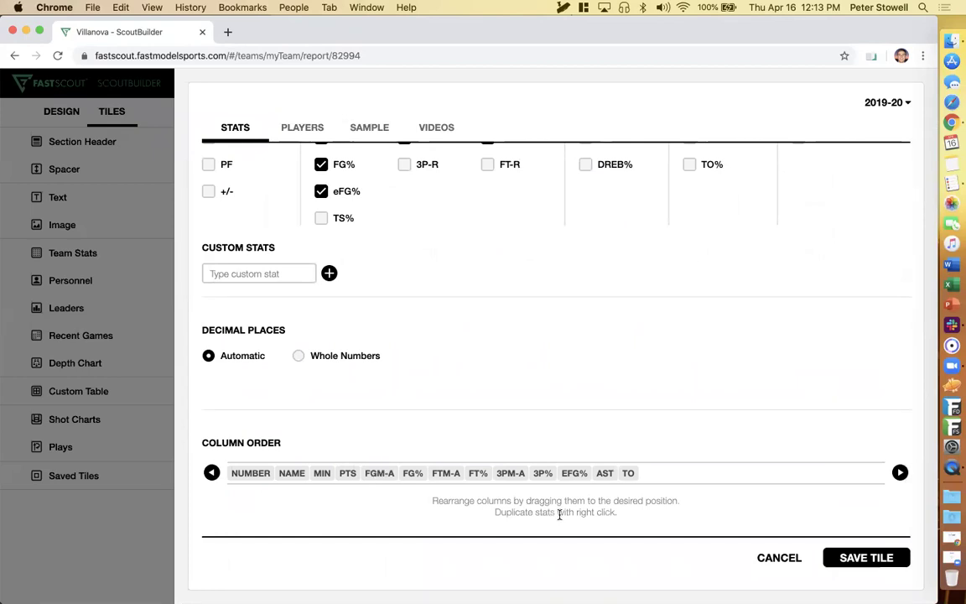
left_click(779, 558)
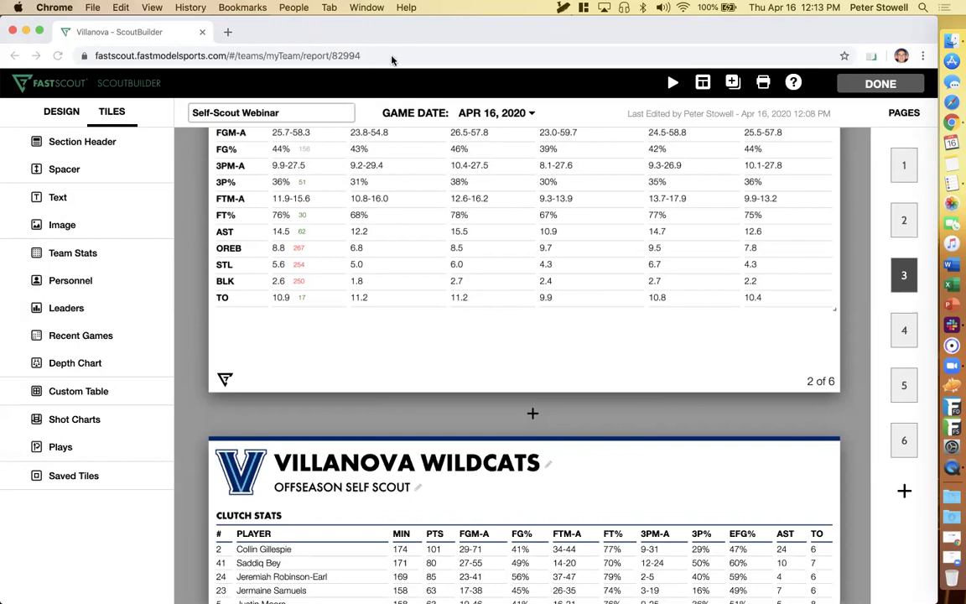
Step: Open the settings of page 1's FastScout Factors tile and review its game filters, column options and rankings
scroll(245, 243, "up", 15)
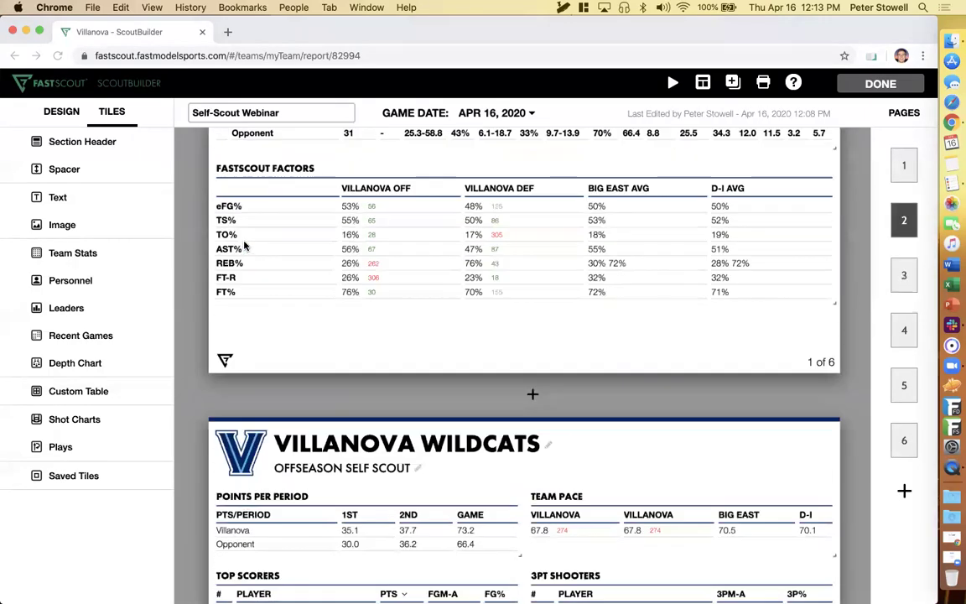
scroll(245, 244, "up", 4)
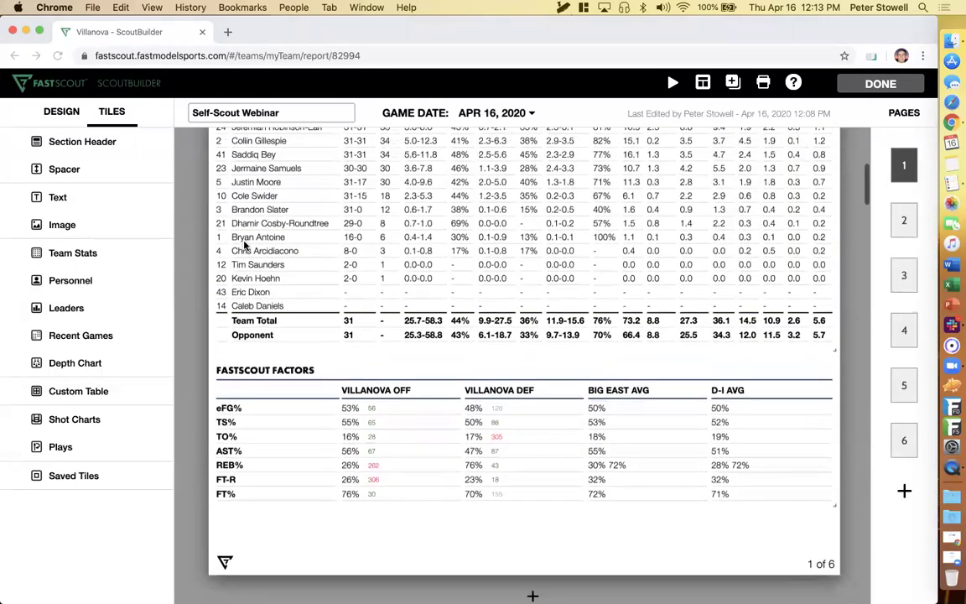
mouse_move(530, 434)
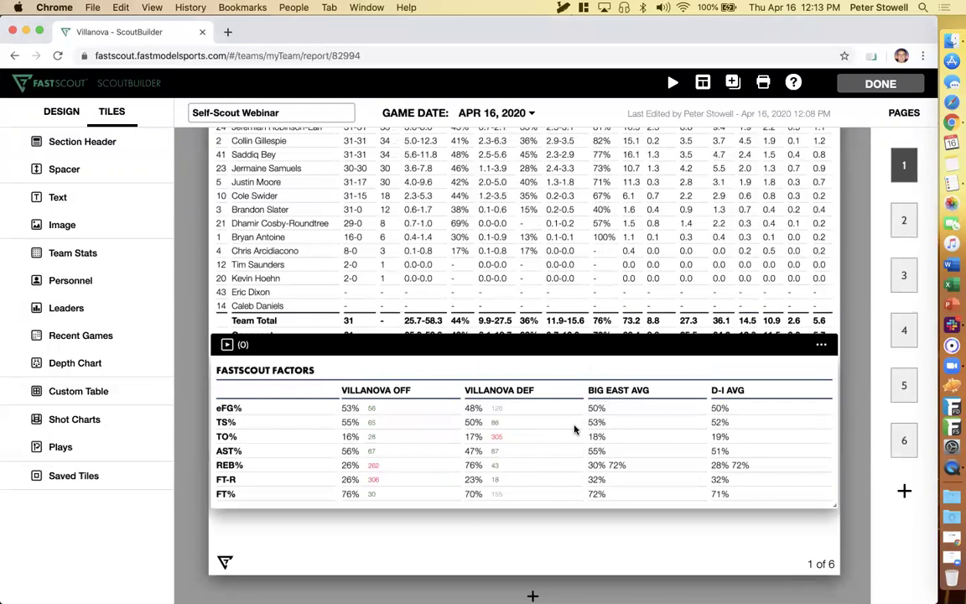
left_click(823, 350)
left_click(771, 371)
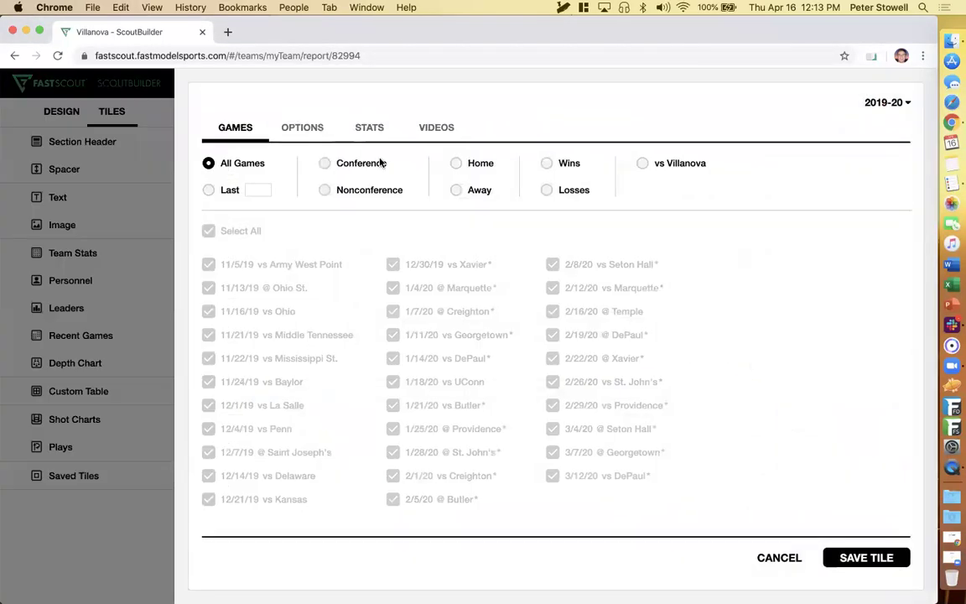
left_click(308, 130)
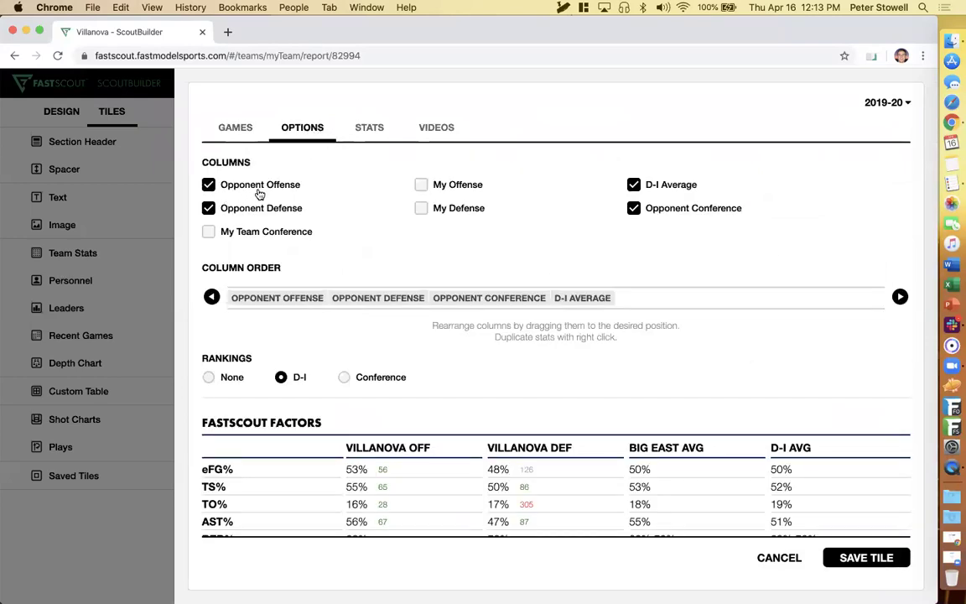
scroll(260, 195, "down", 1)
scroll(260, 194, "up", 1)
scroll(260, 195, "down", 1)
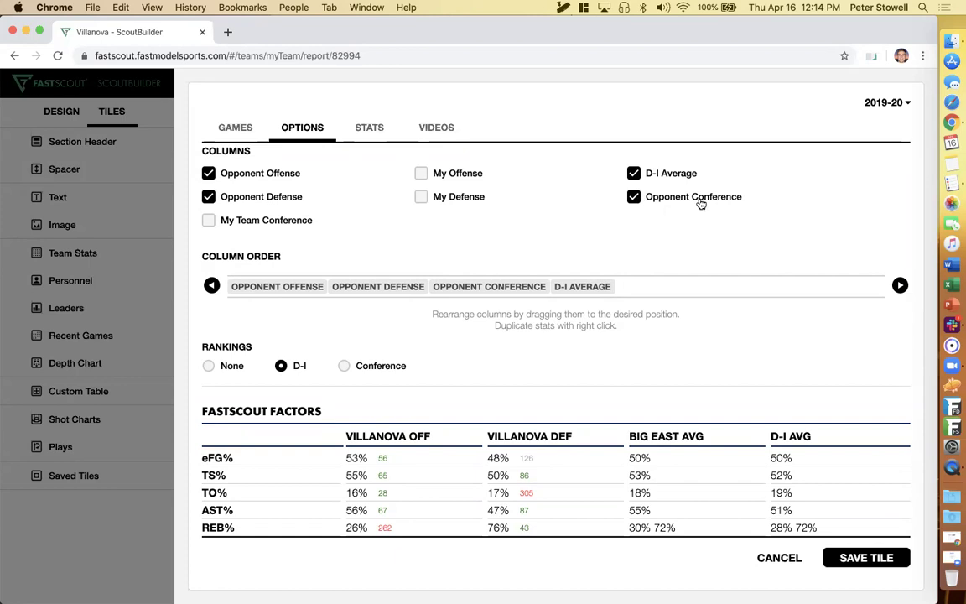
Step: Try the FastScout Factors tile without the Opponent Conference and D-I Average columns, restore both and save the tile
left_click(655, 198)
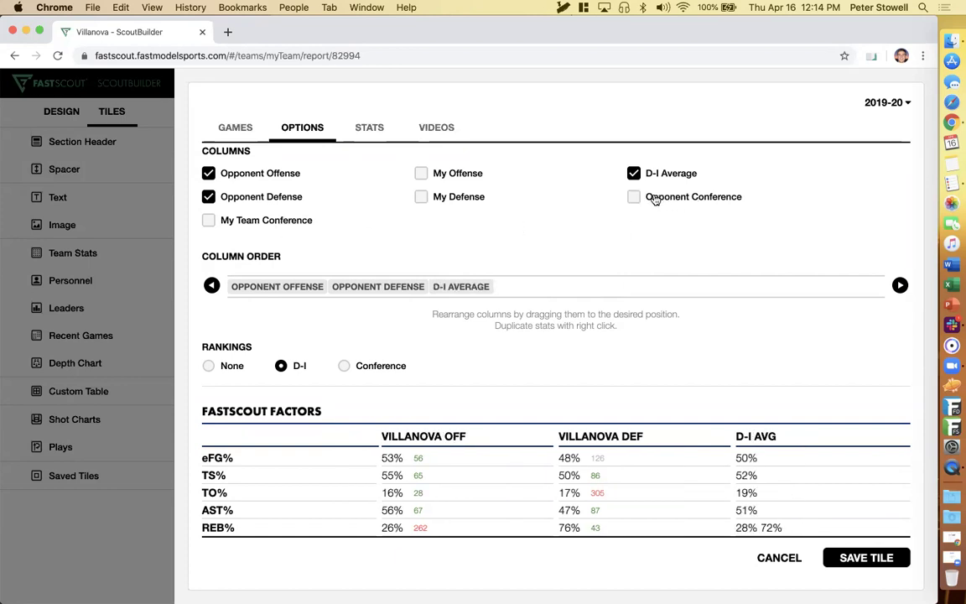
left_click(654, 198)
left_click(651, 175)
left_click(652, 176)
left_click(869, 557)
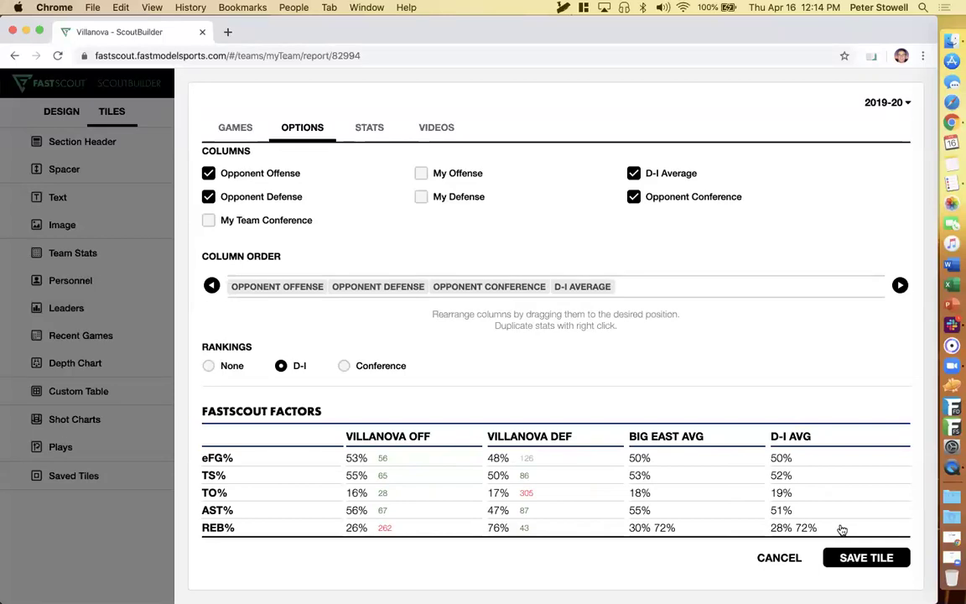
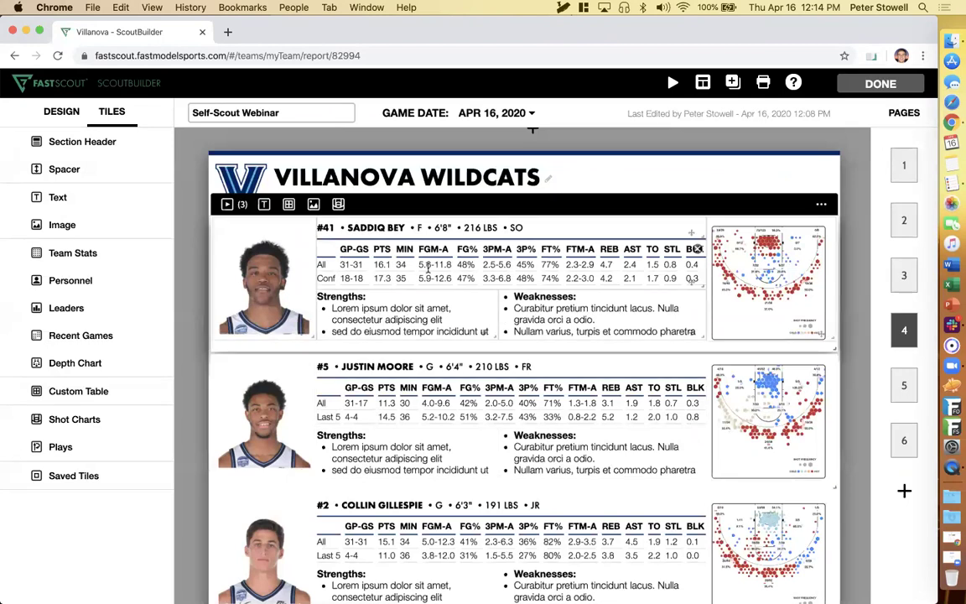
Step: Check the tile options of player #41 on page 4, then start adding a video from that player's Synergy edit
left_click(821, 205)
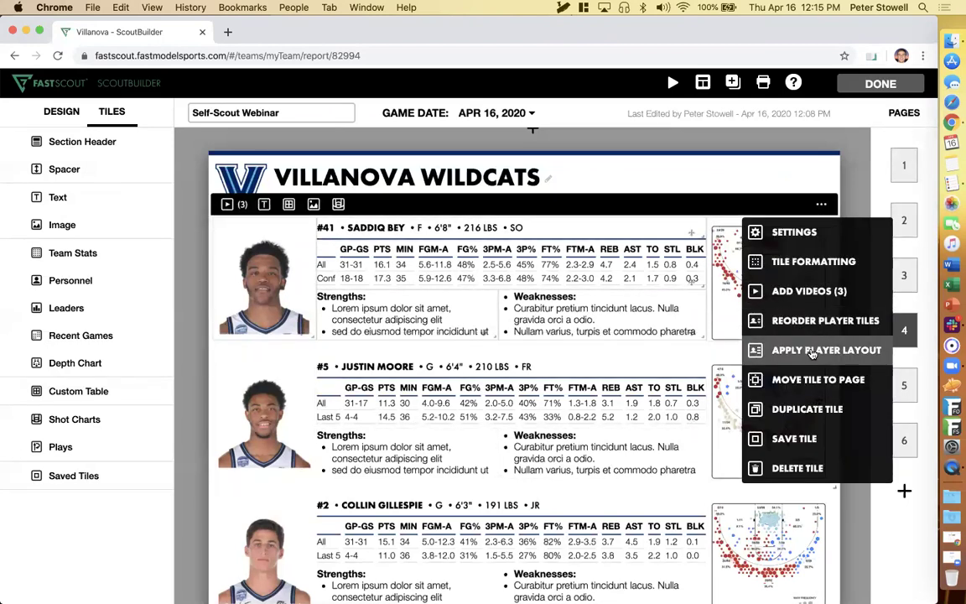
left_click(812, 169)
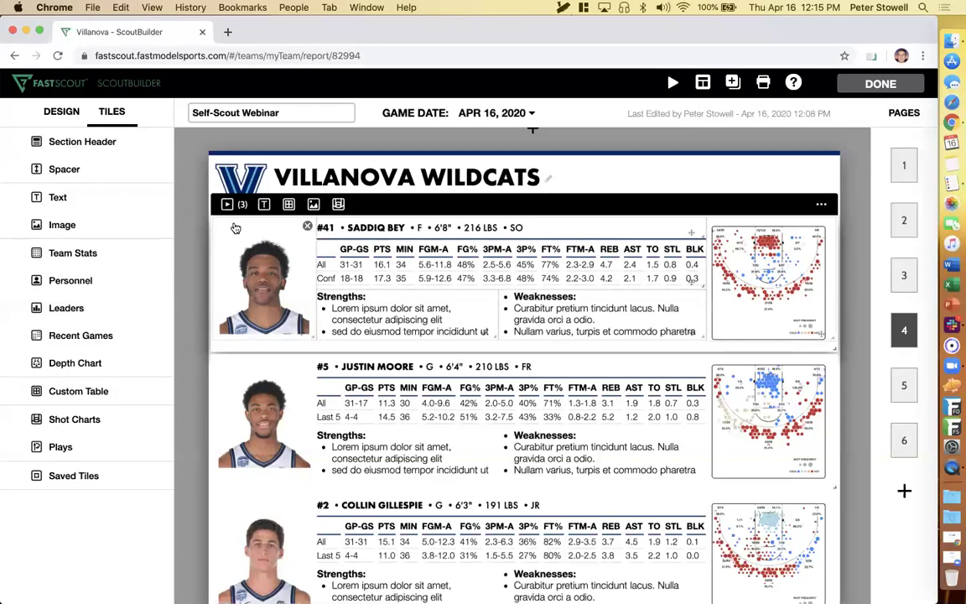
left_click(232, 208)
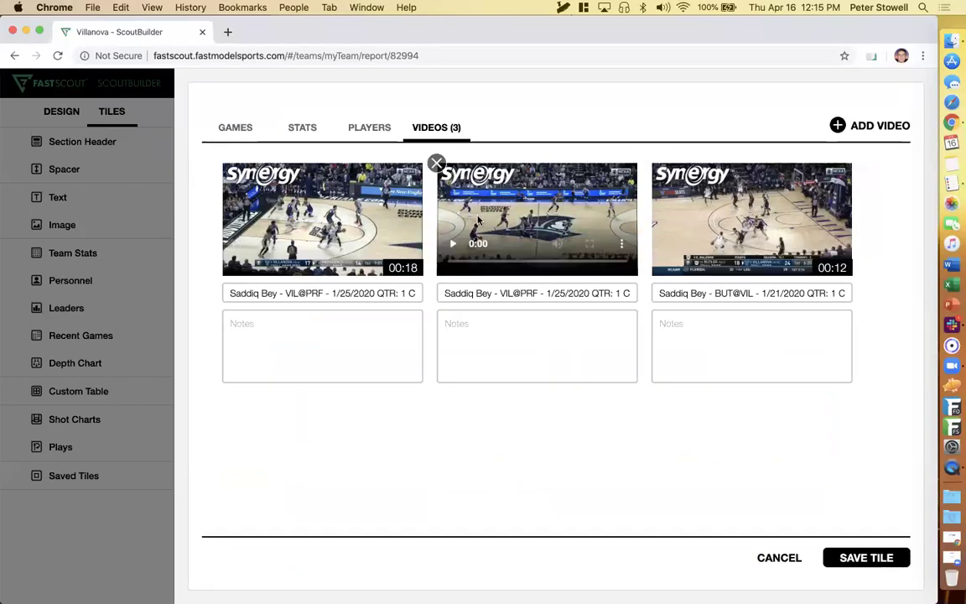
left_click(839, 127)
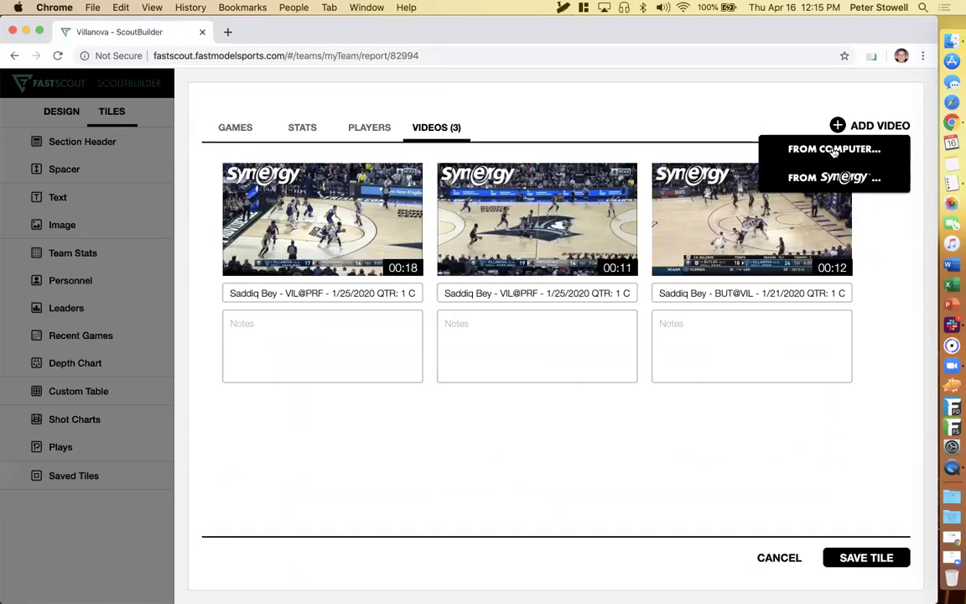
left_click(833, 177)
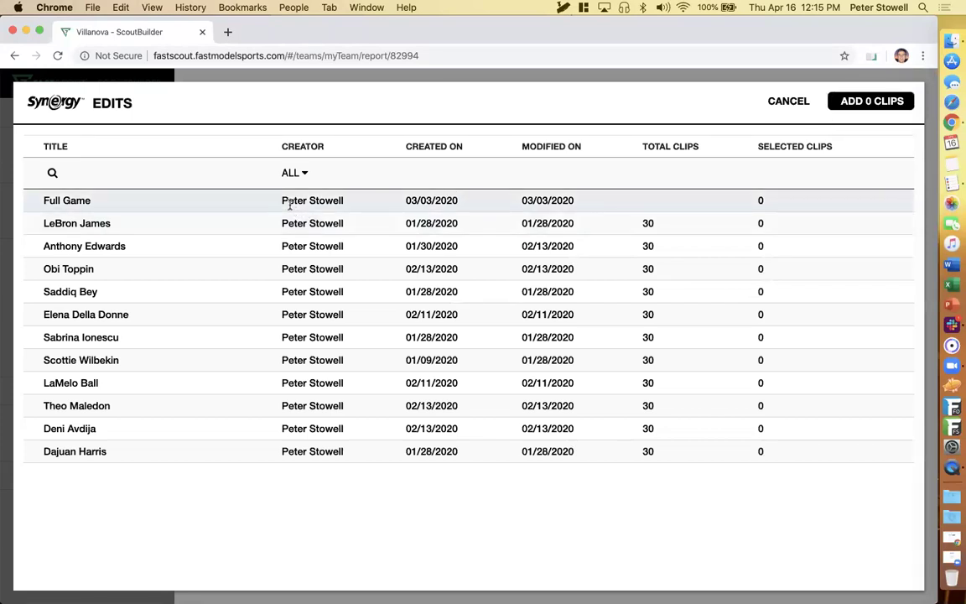
left_click(177, 291)
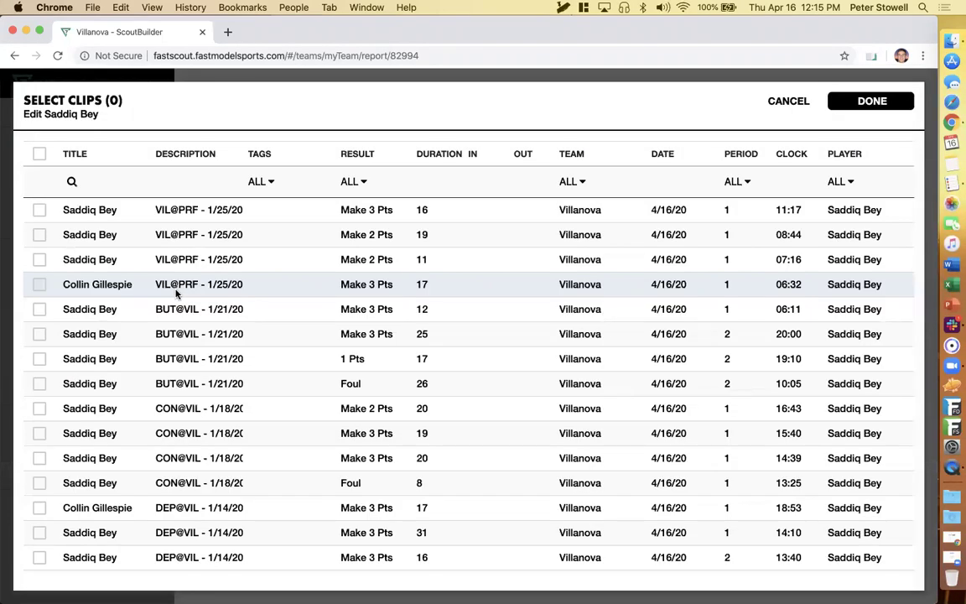
Step: Select the first VIL@PRF 1/25/20 Make 3 Pts clip, check the result filters, add the clip and save the tile
left_click(40, 209)
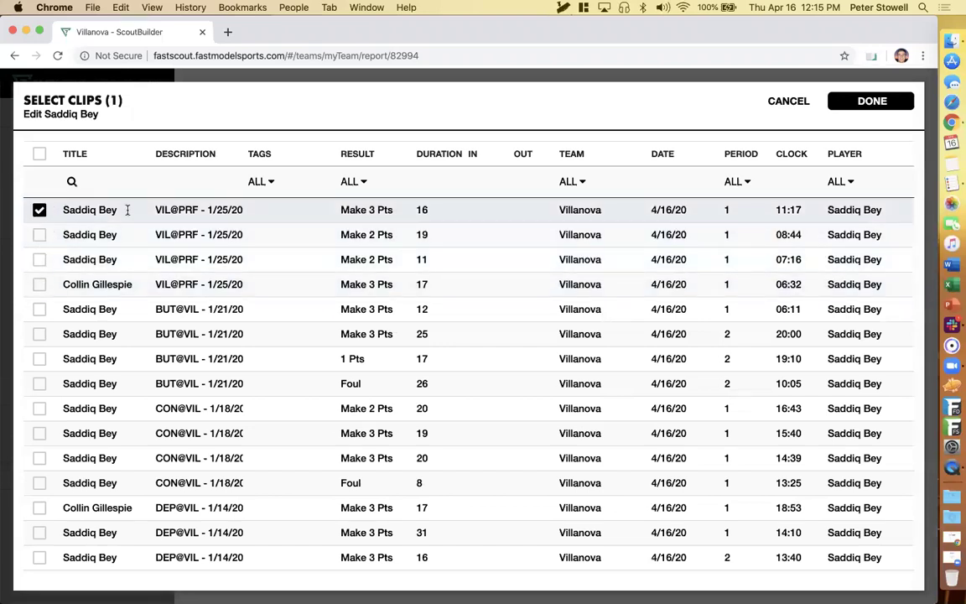
left_click(360, 181)
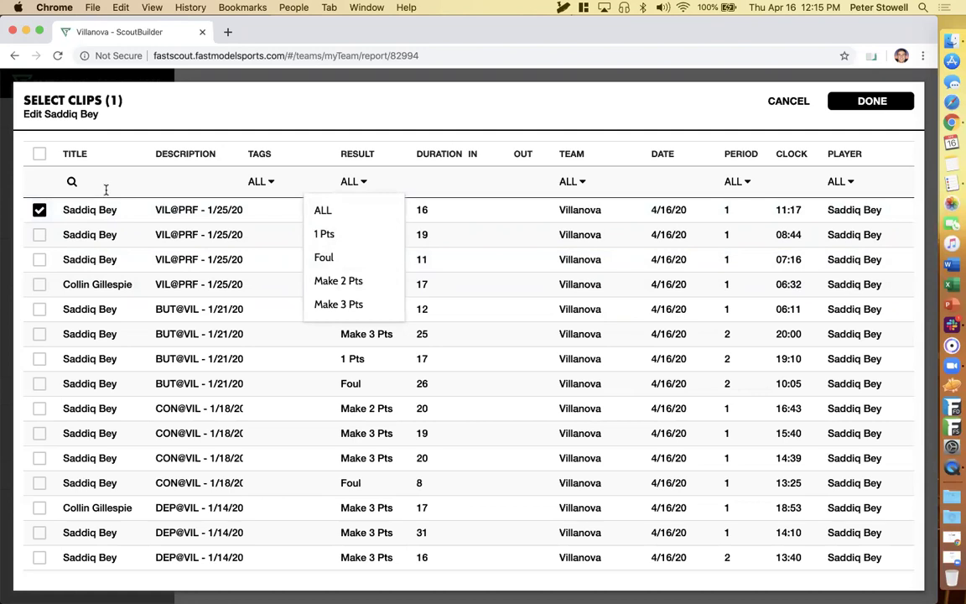
left_click(407, 177)
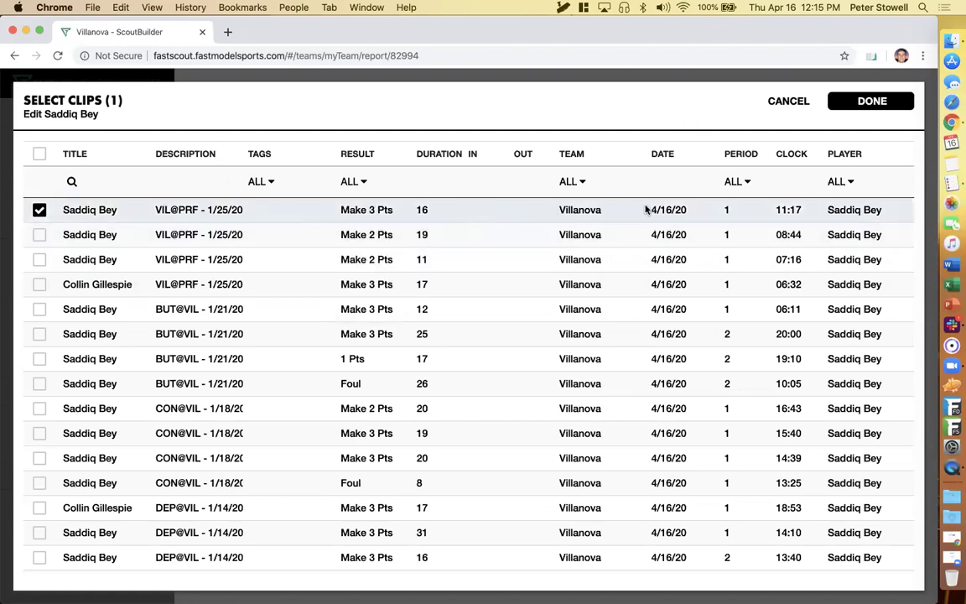
left_click(857, 103)
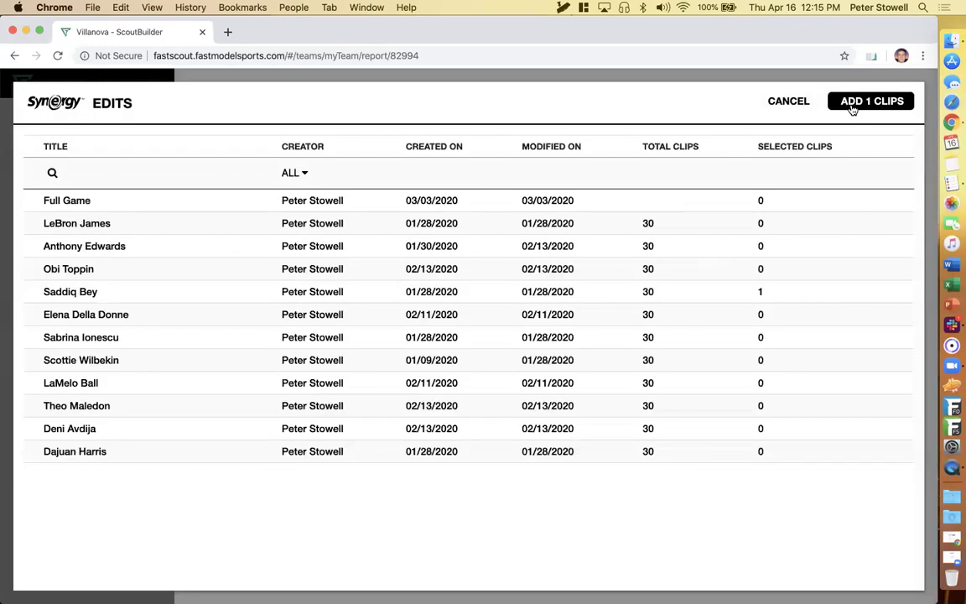
left_click(852, 107)
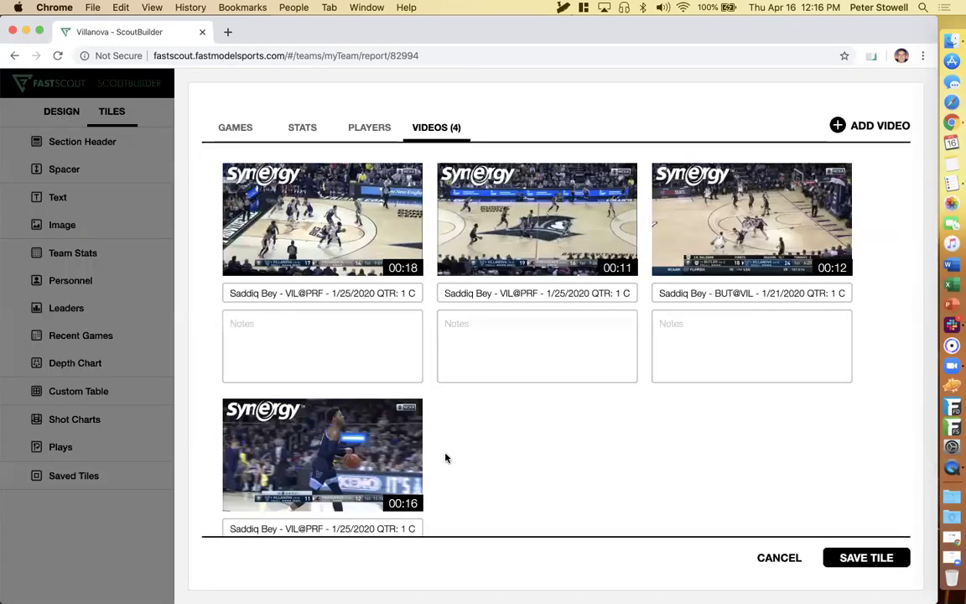
left_click(864, 558)
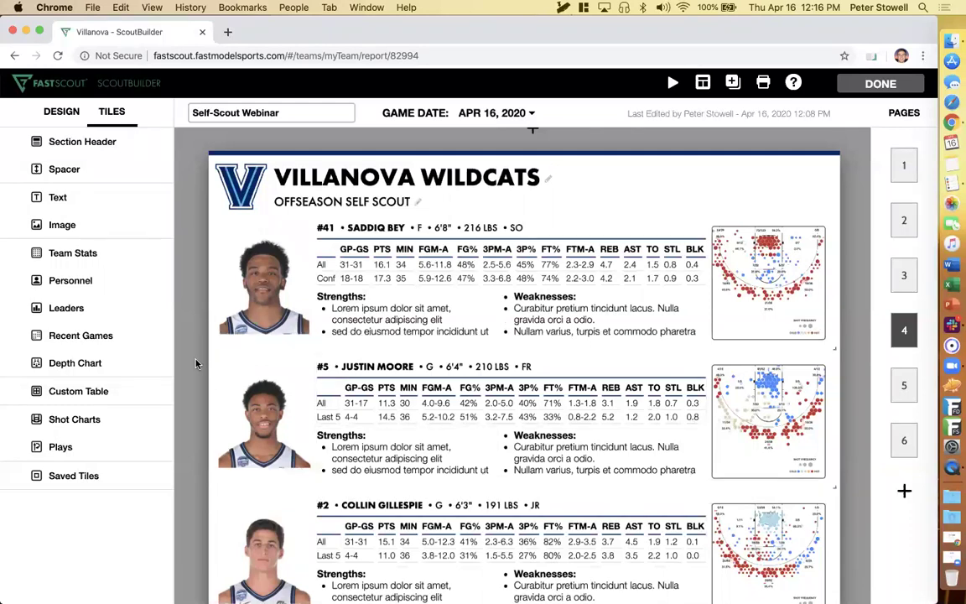
Step: Look over the remaining player tiles on page 4 and the season, conference, wins and losses shot charts on page 5
scroll(198, 361, "down", 5)
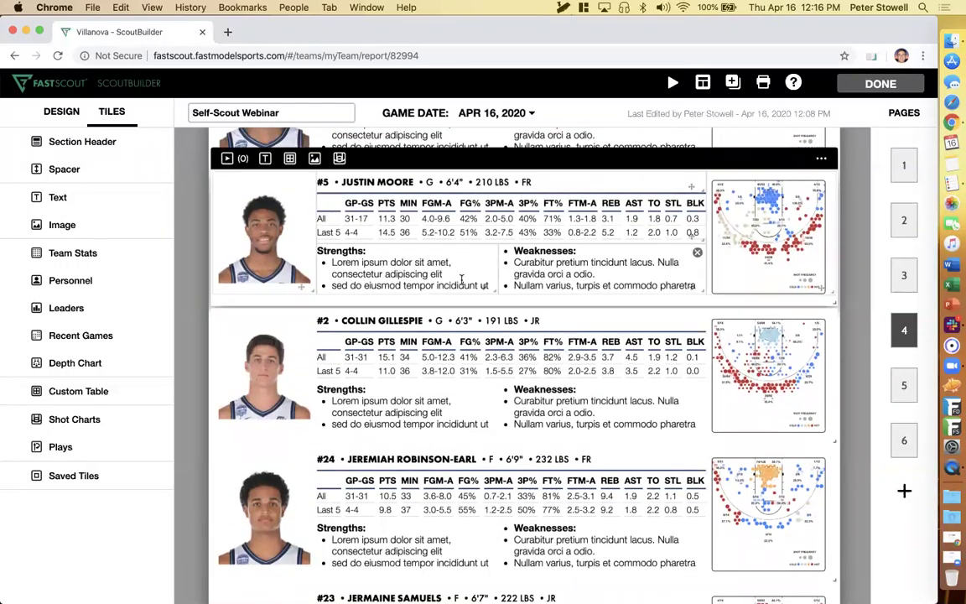
scroll(193, 402, "down", 10)
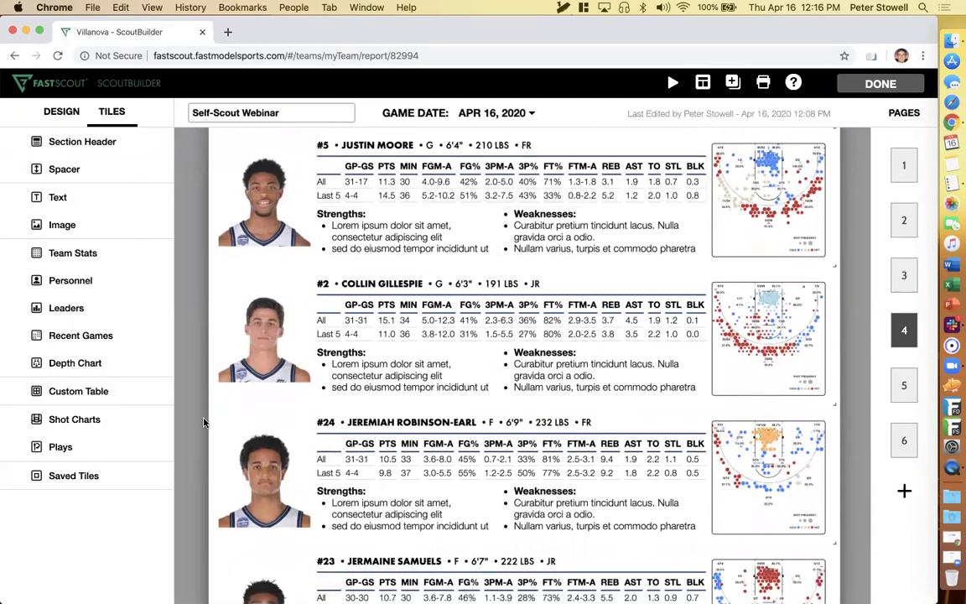
scroll(203, 422, "up", 6)
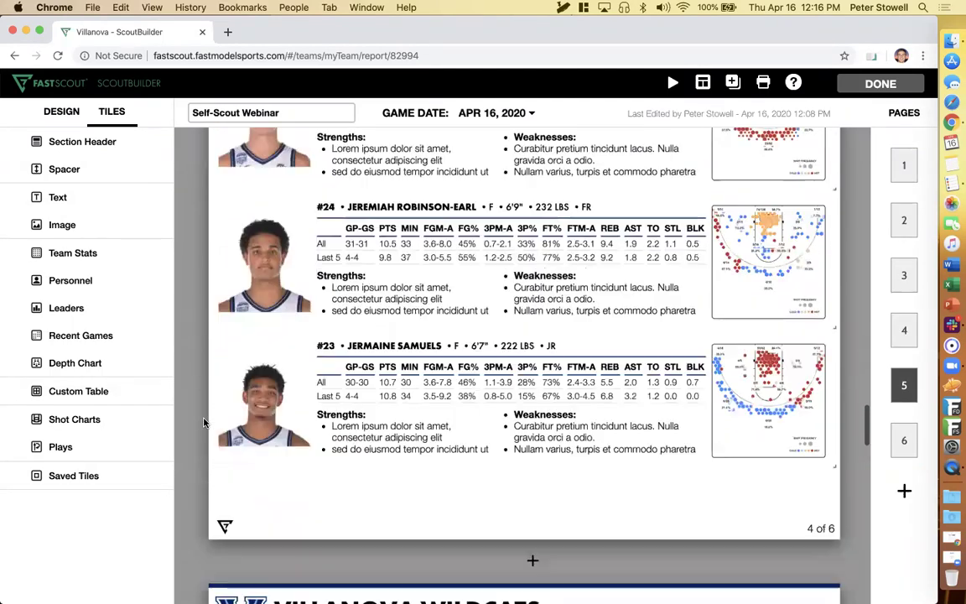
scroll(203, 421, "down", 8)
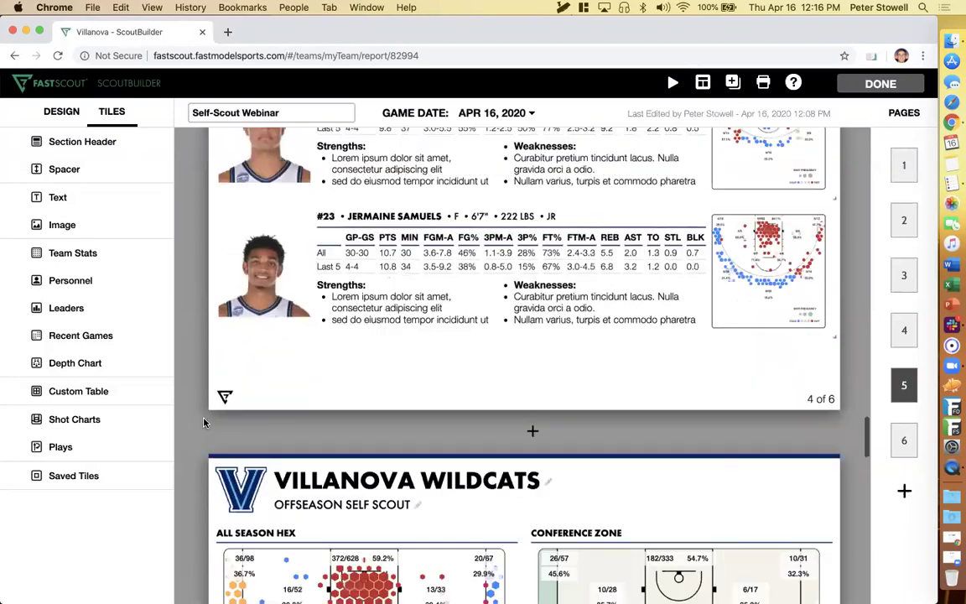
scroll(203, 422, "down", 6)
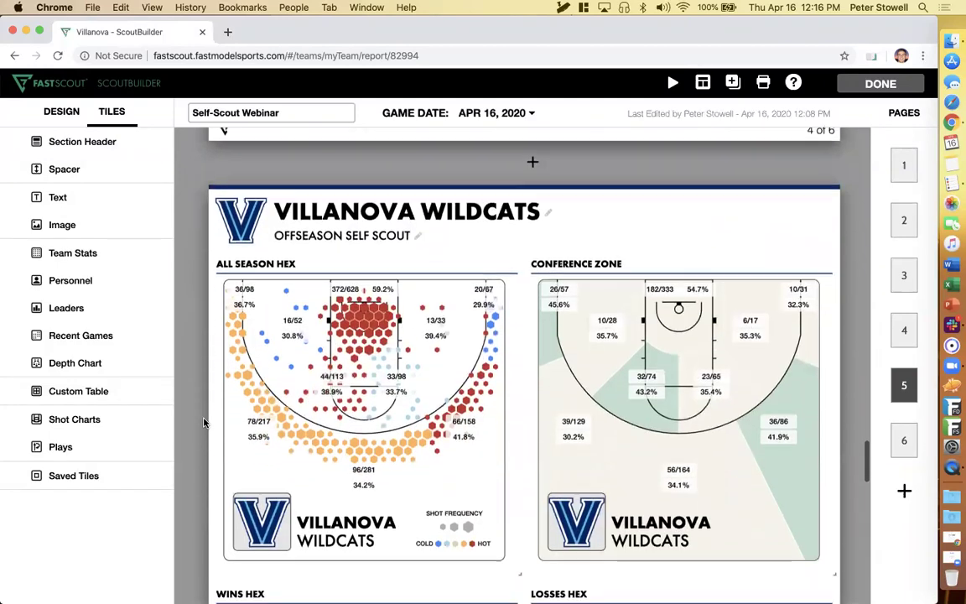
scroll(203, 422, "down", 1)
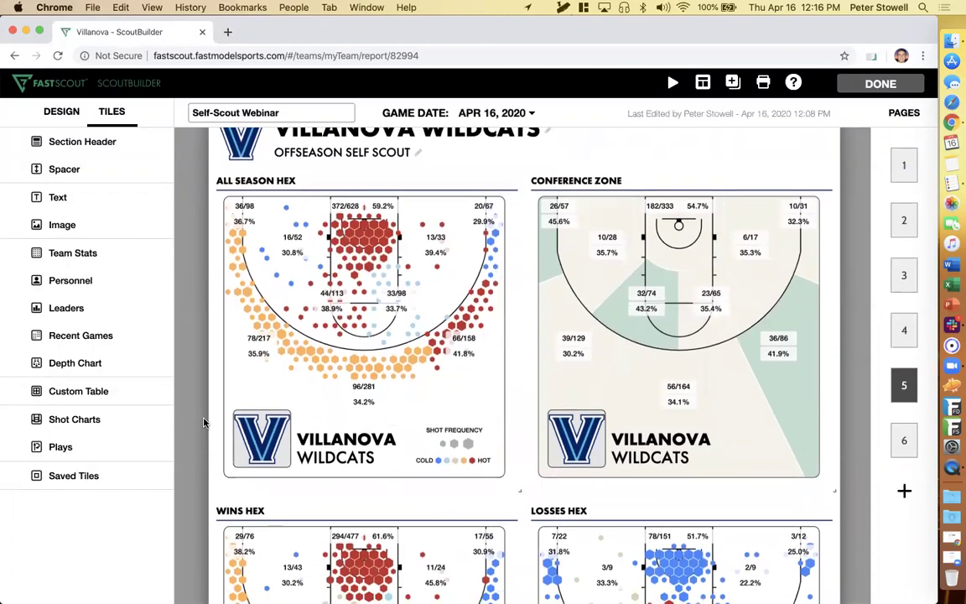
scroll(266, 298, "down", 1)
mouse_move(317, 317)
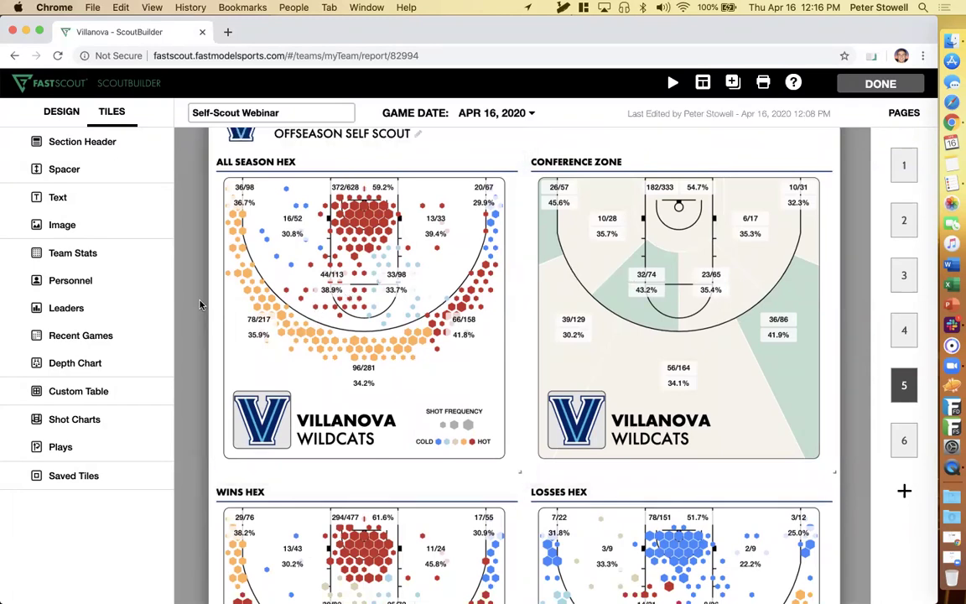
Step: Compare the All Season Hex and Conference Zone charts on page 5 and check the conference chart's game selection without changing it
mouse_move(349, 301)
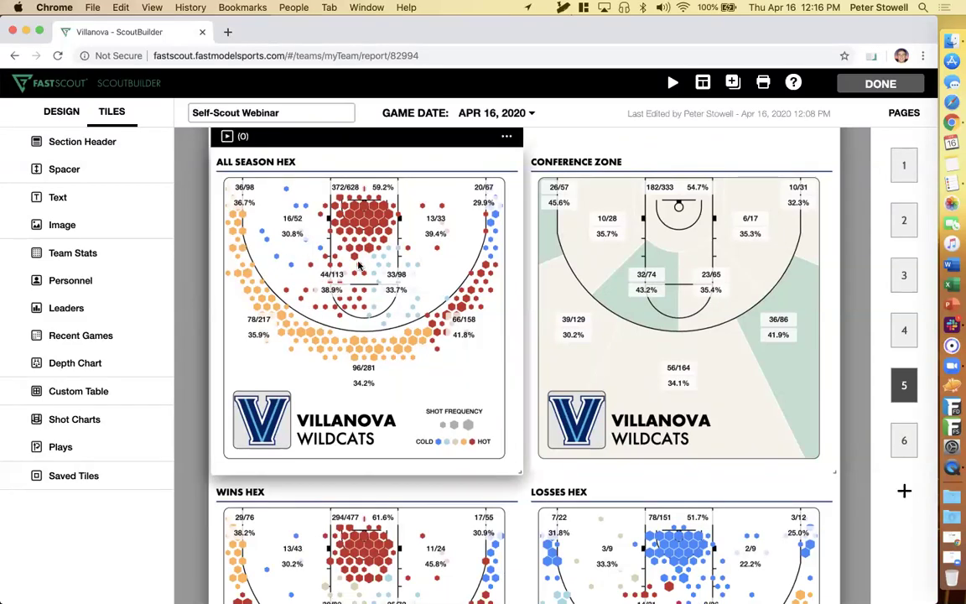
mouse_move(738, 295)
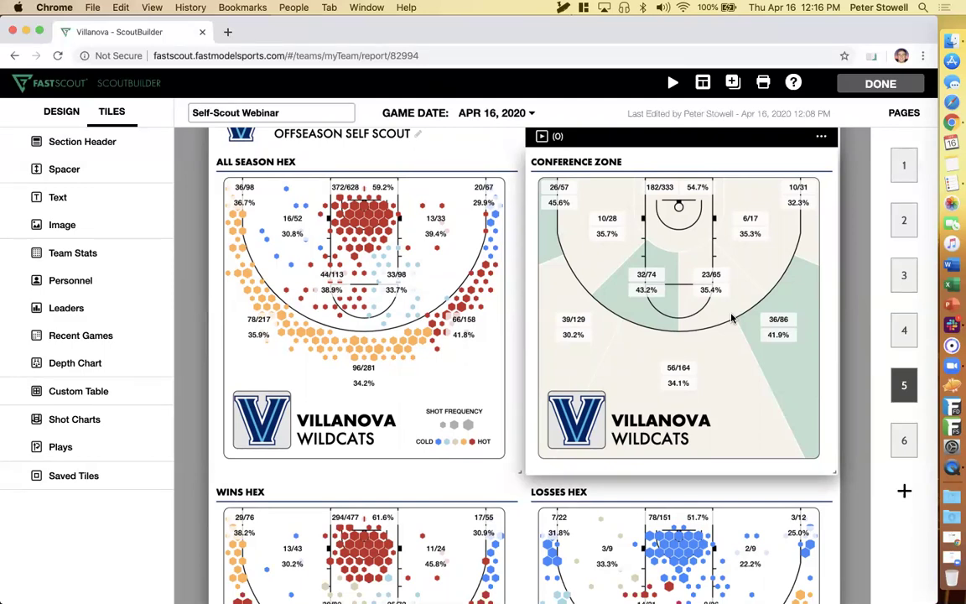
mouse_move(400, 303)
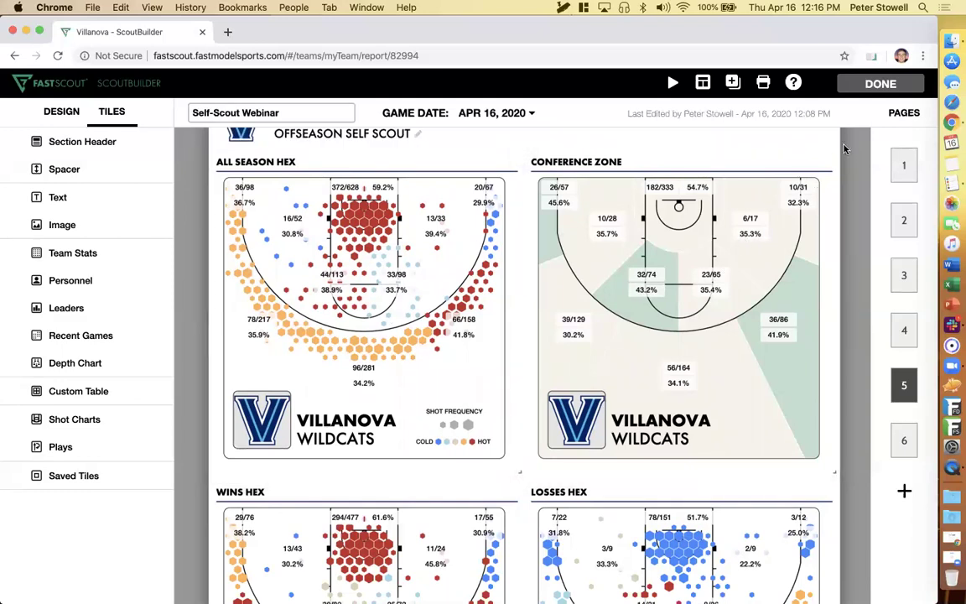
left_click(740, 136)
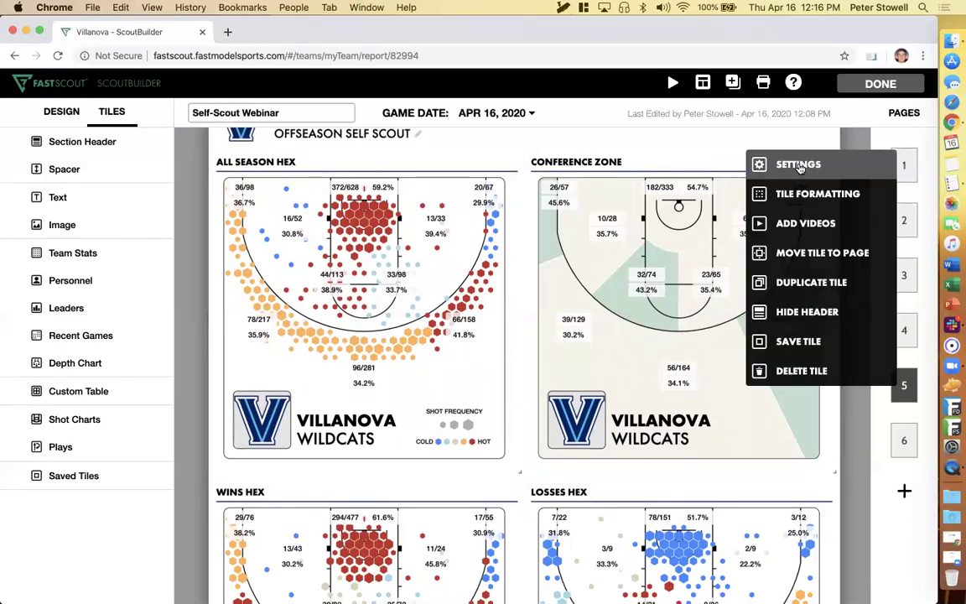
left_click(799, 167)
left_click(238, 132)
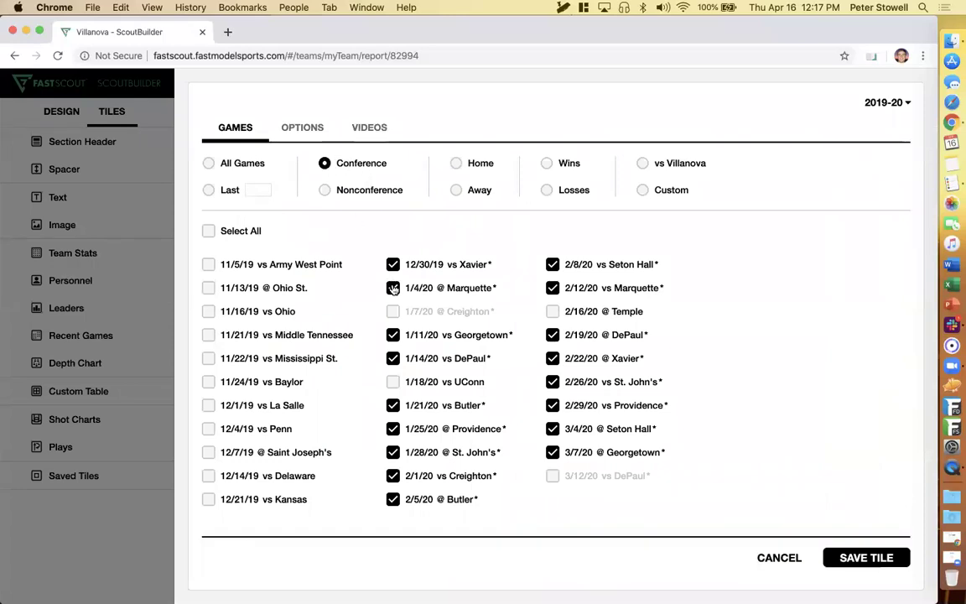
left_click(779, 558)
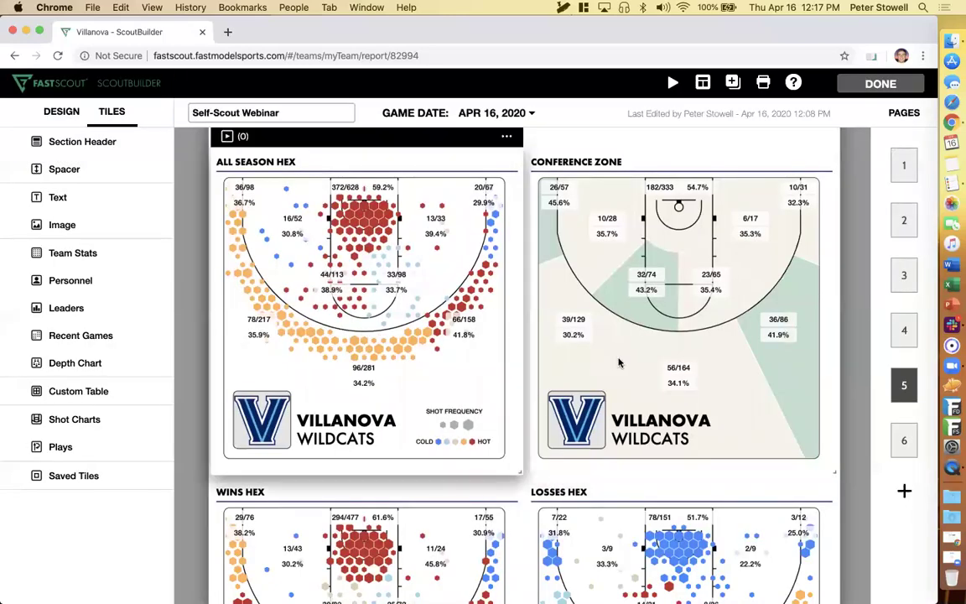
Step: Compare the Wins Hex and Losses Hex shot charts on page 5
scroll(619, 362, "down", 2)
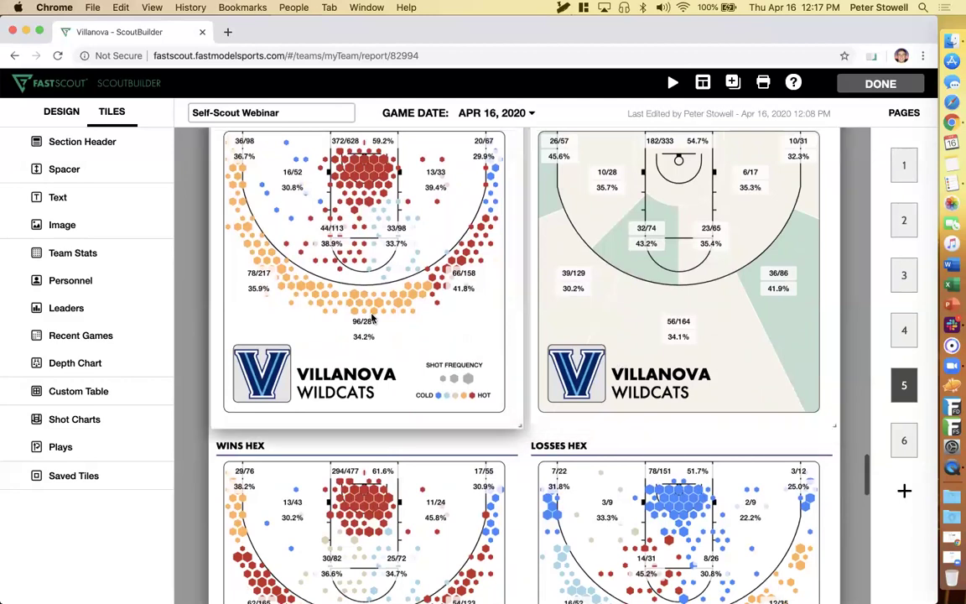
scroll(374, 319, "down", 5)
mouse_move(684, 450)
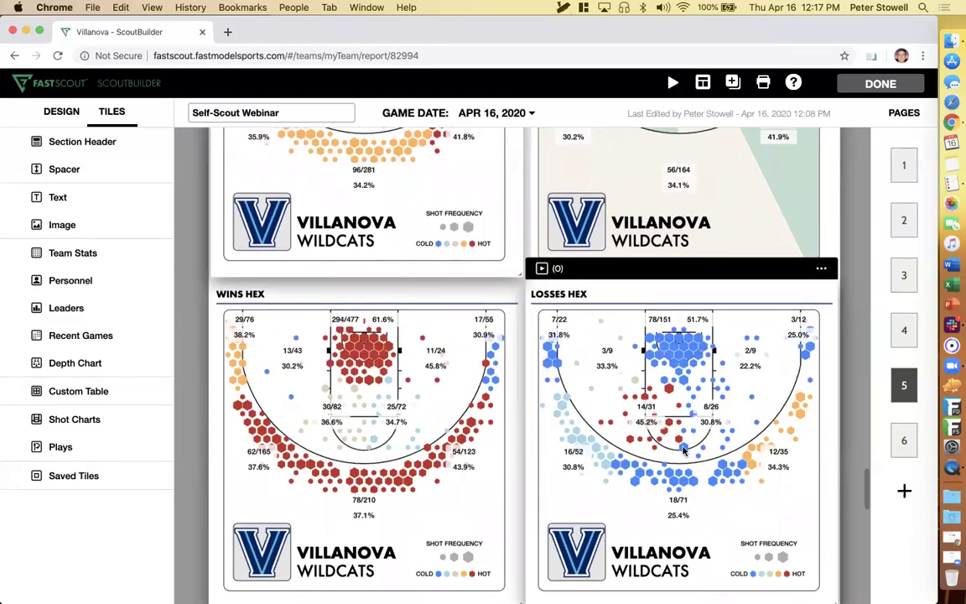
scroll(684, 450, "down", 1)
mouse_move(429, 407)
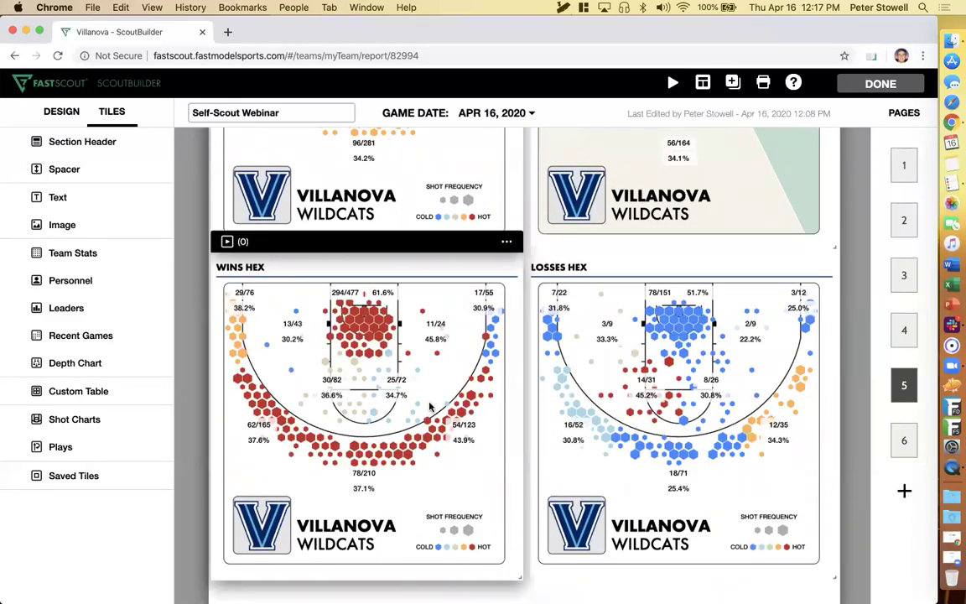
mouse_move(662, 428)
mouse_move(348, 377)
Step: Review the zone offense play diagrams on page 6, including Diamond Overload 2 and 4 High Zone
scroll(375, 464, "down", 8)
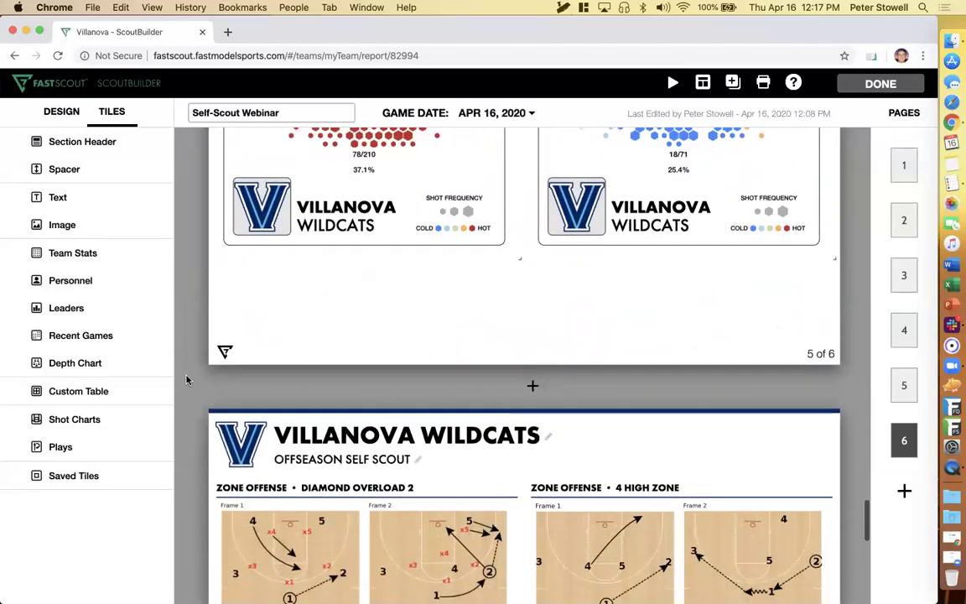
scroll(188, 380, "down", 5)
scroll(188, 380, "down", 3)
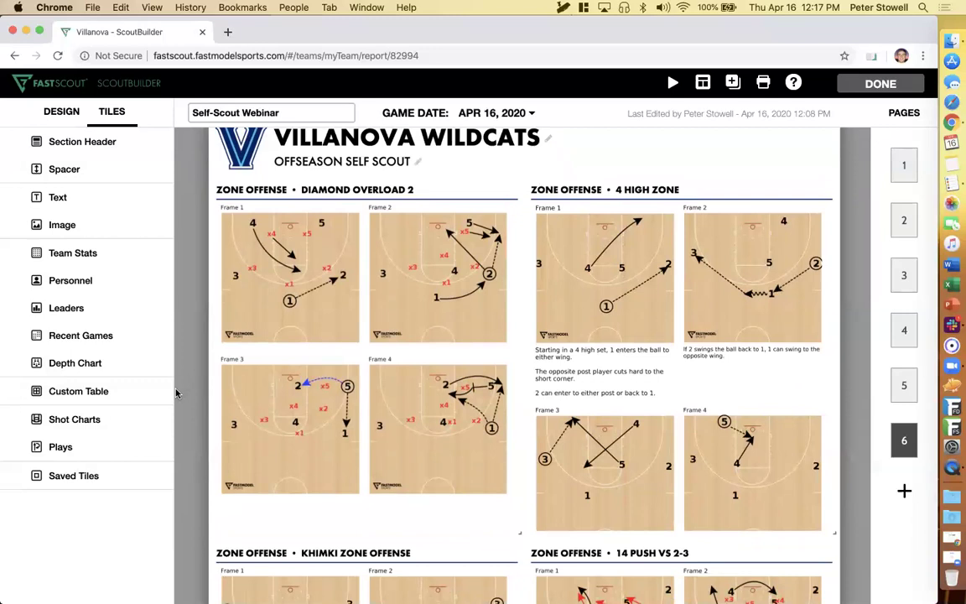
mouse_move(333, 351)
Step: Finish reviewing the Self-Scout Webinar report, close it and open the Individual Player Webinar report from the self scouts
scroll(188, 309, "up", 15)
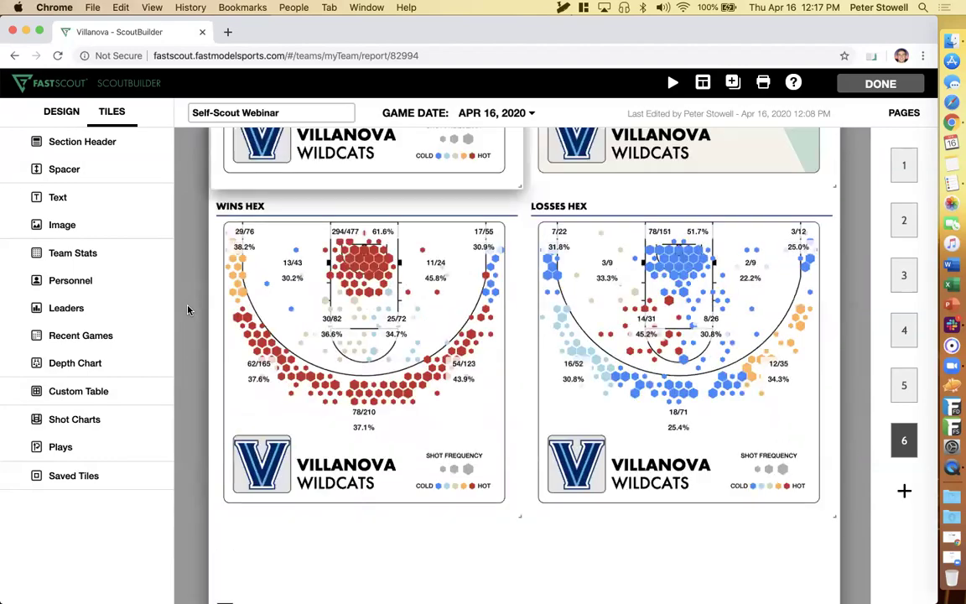
scroll(188, 310, "up", 4)
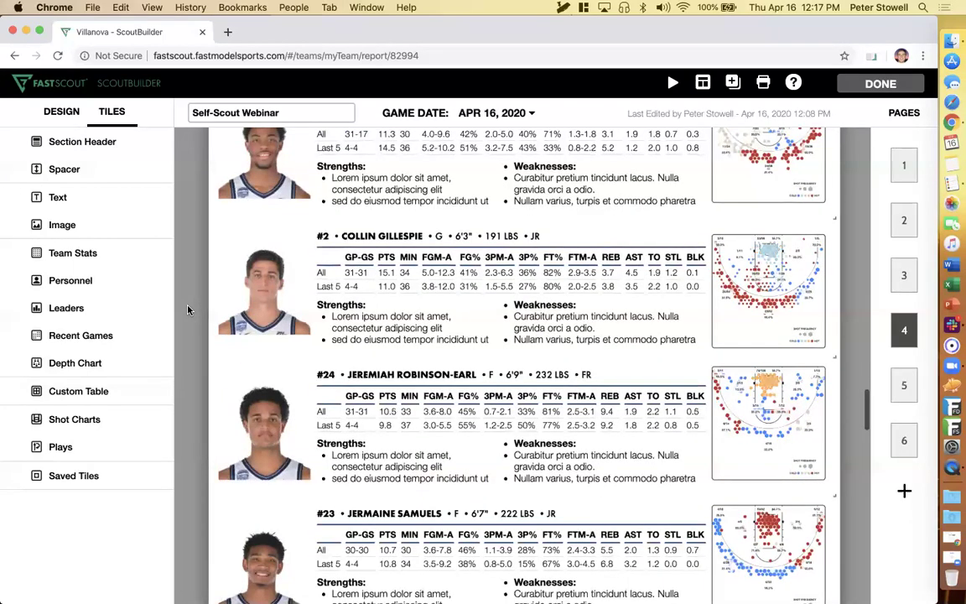
scroll(188, 309, "up", 3)
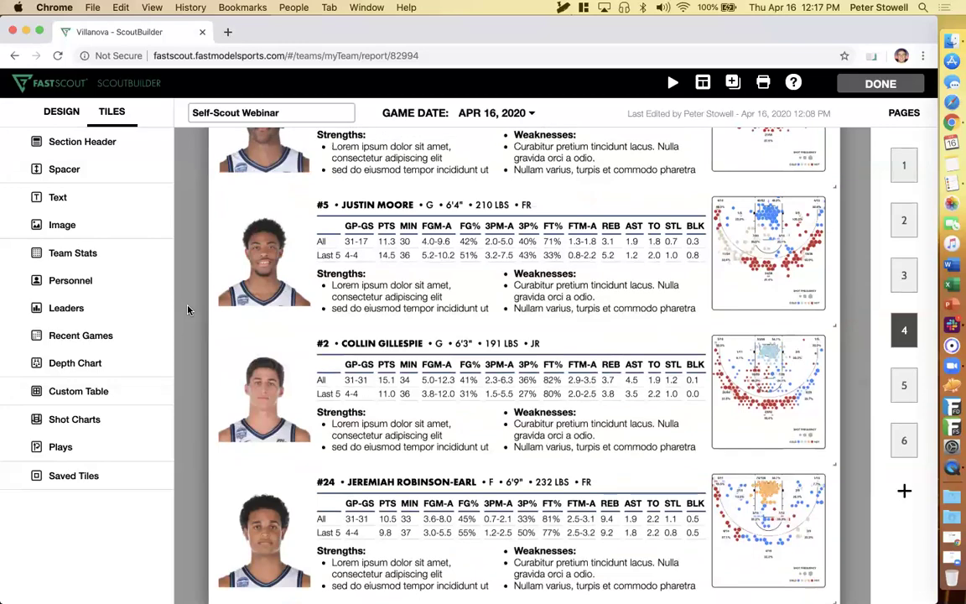
mouse_move(208, 281)
scroll(188, 248, "up", 20)
scroll(187, 249, "up", 20)
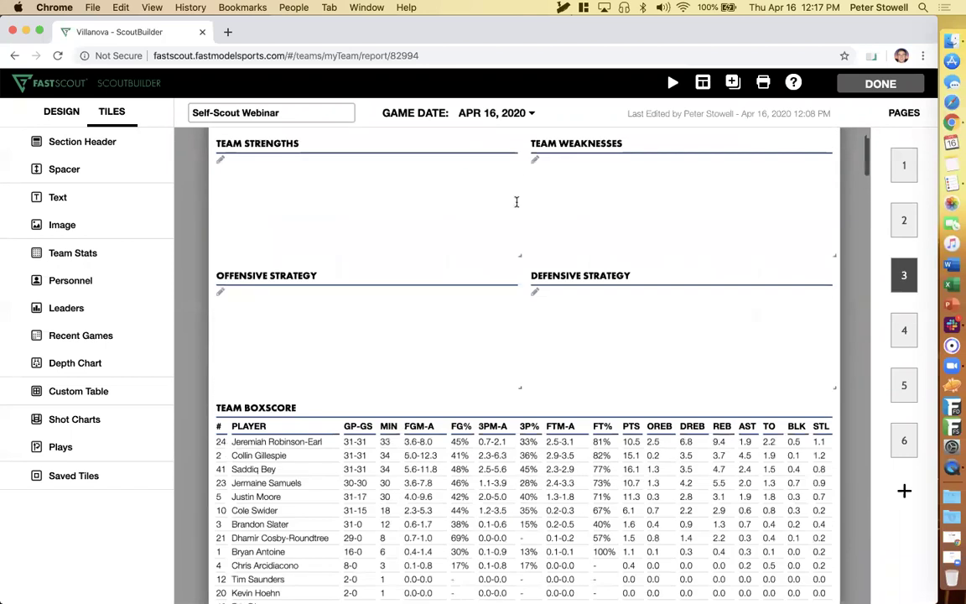
left_click(881, 84)
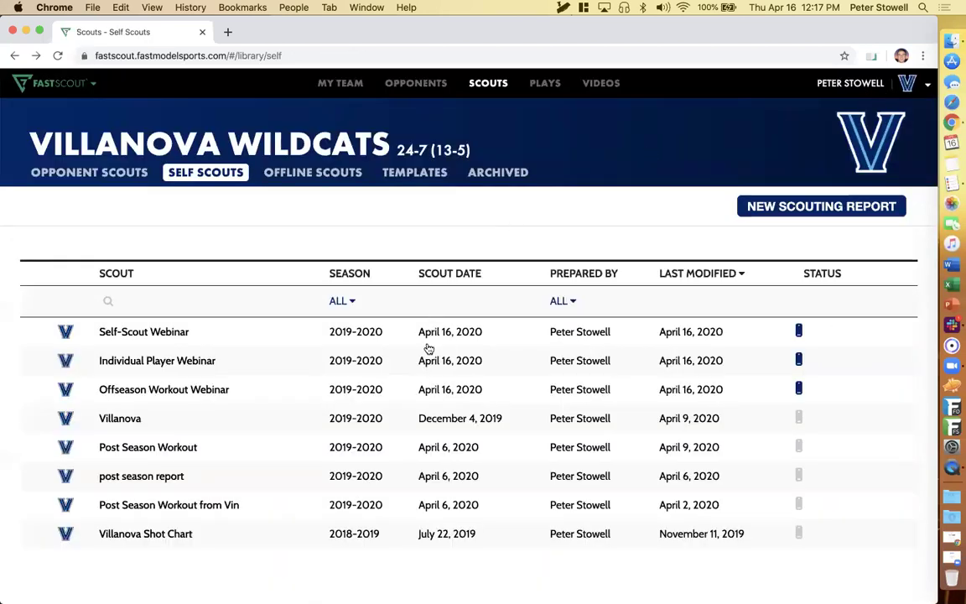
left_click(424, 363)
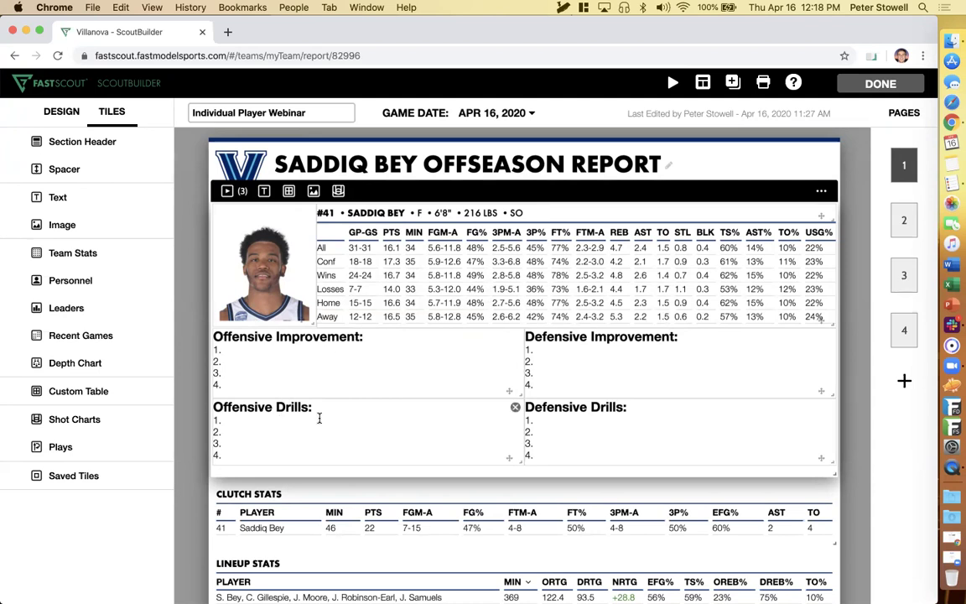
Step: Review the video clips attached to player #41's tile and the sources for adding a video, leaving the tile as it is
left_click(234, 192)
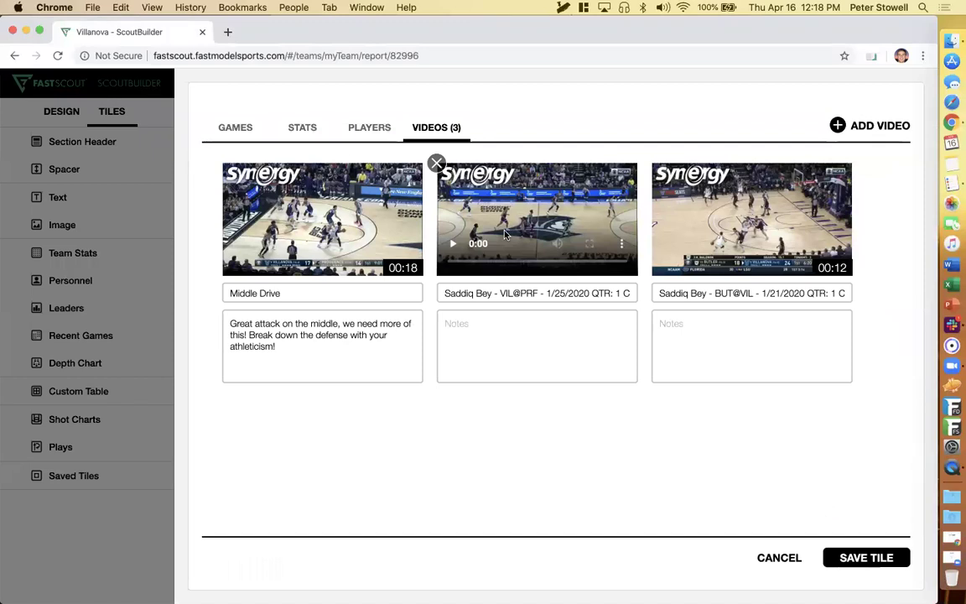
left_click(880, 125)
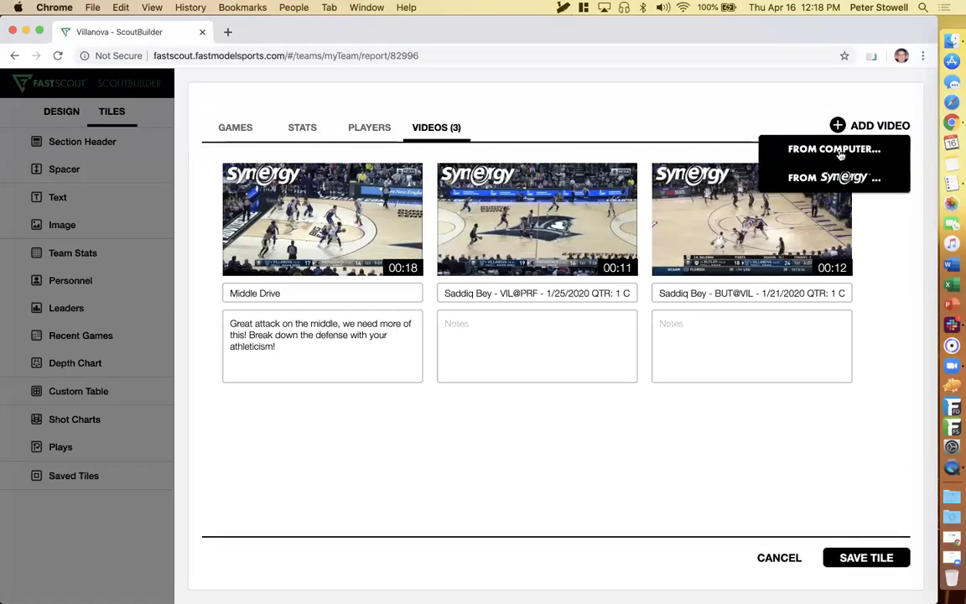
left_click(764, 474)
left_click(778, 560)
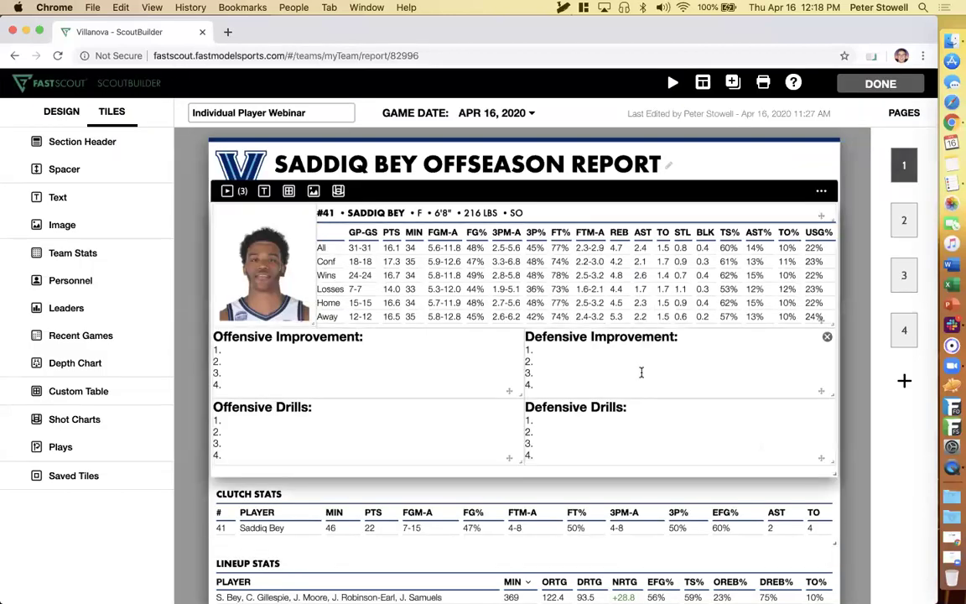
Step: Examine the Clutch Stats tile and both Lineup Stats tiles on page 1
scroll(642, 371, "down", 3)
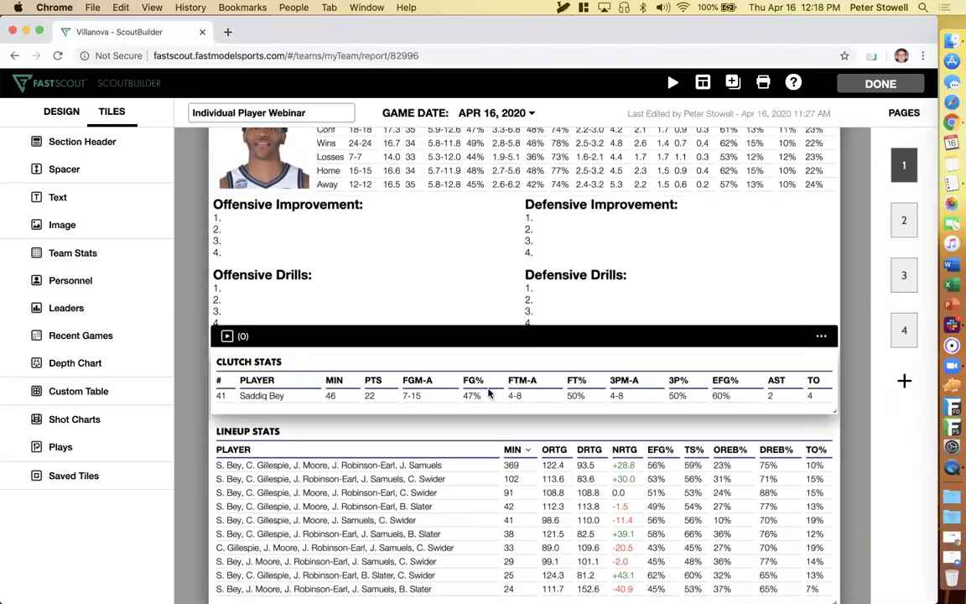
scroll(489, 393, "down", 3)
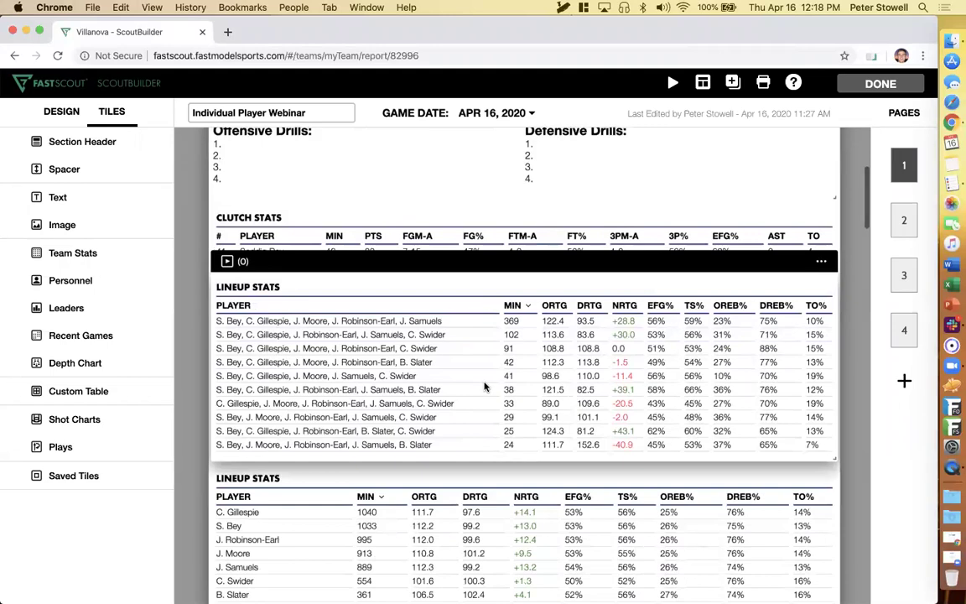
scroll(485, 387, "down", 2)
scroll(484, 386, "down", 3)
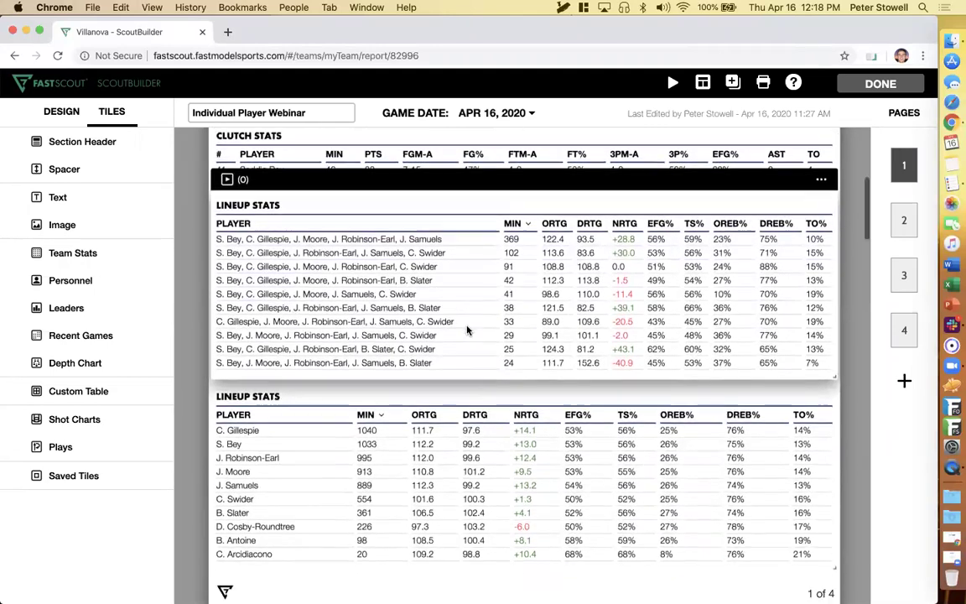
Step: Look over the season, conference, wins and losses shot charts on page 2 and the home, away and opponent charts on page 3
scroll(390, 216, "down", 8)
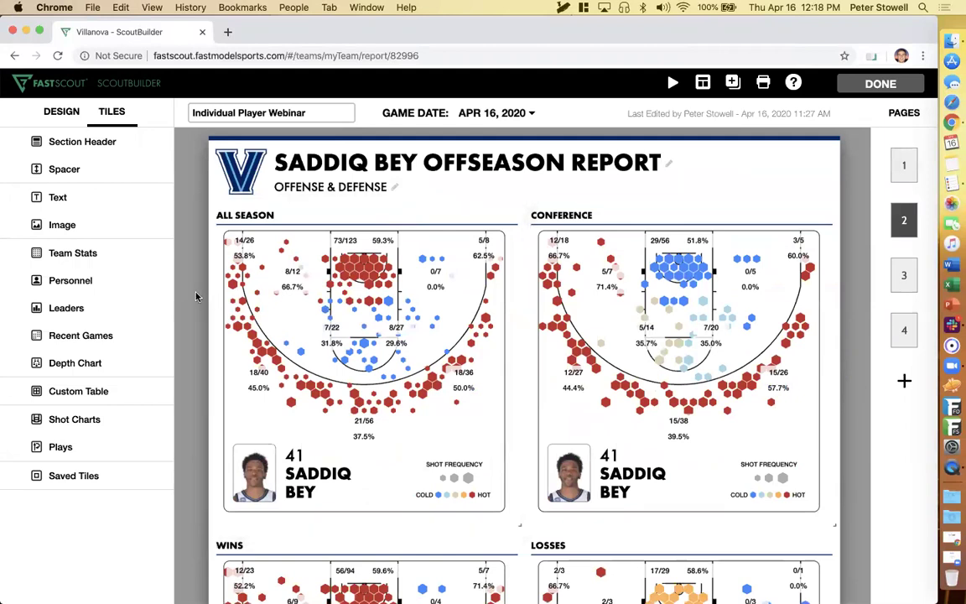
scroll(196, 295, "down", 1)
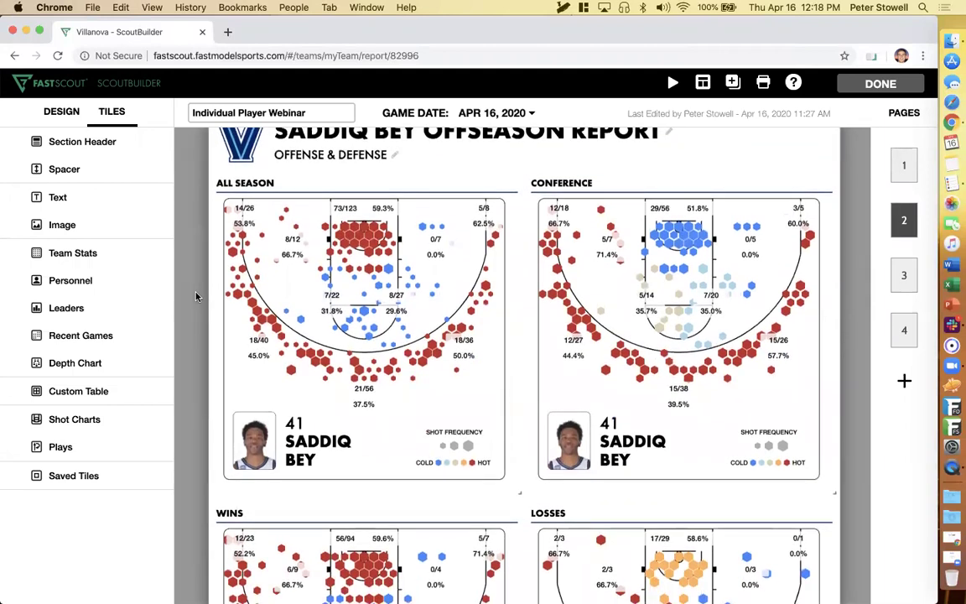
scroll(394, 463, "down", 5)
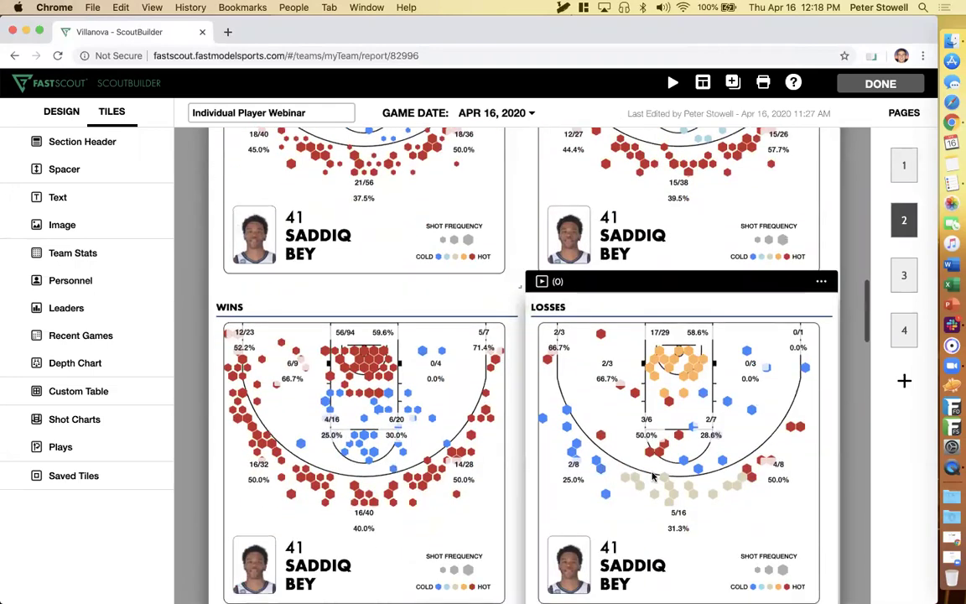
scroll(654, 476, "down", 10)
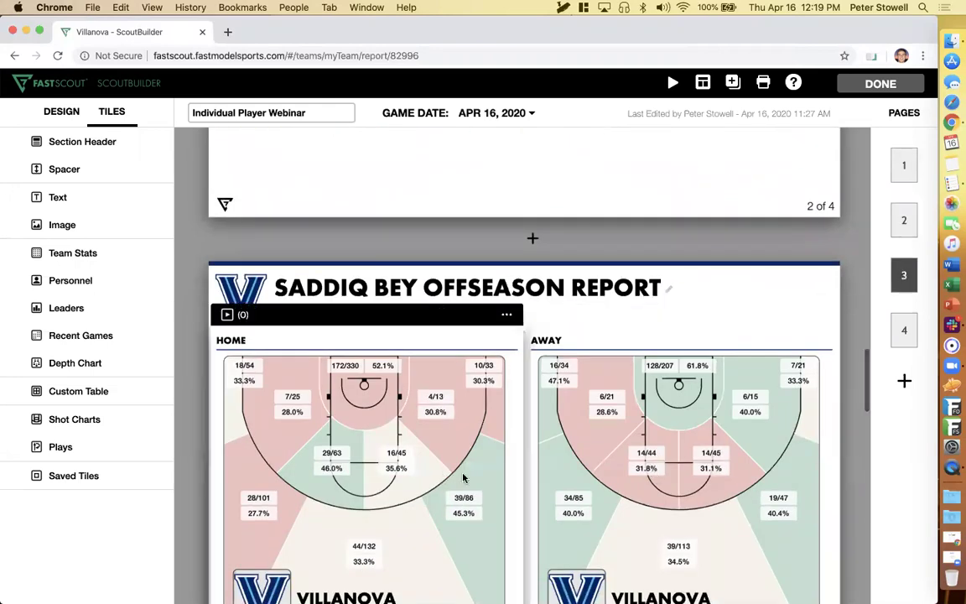
scroll(470, 503, "down", 1)
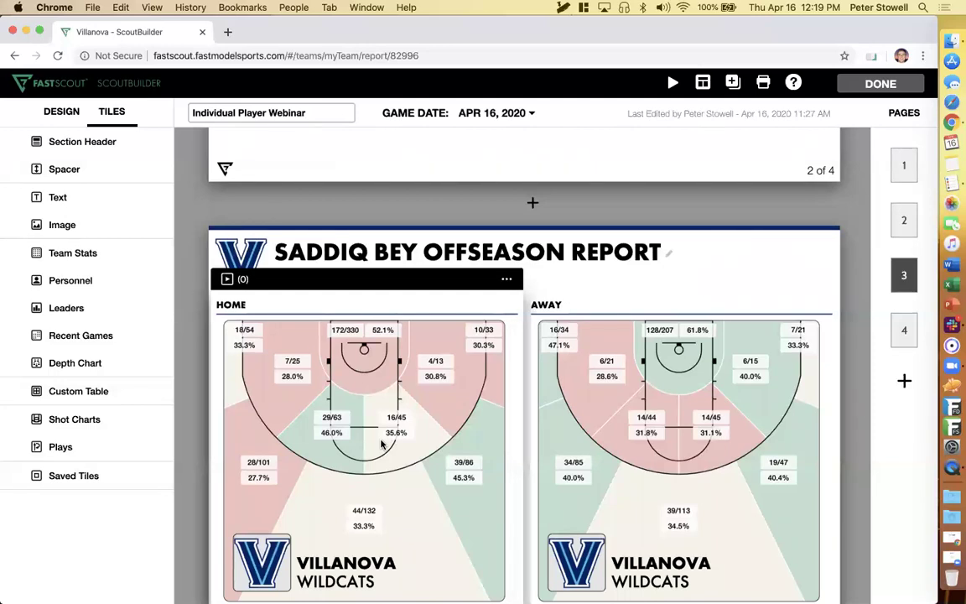
scroll(394, 453, "down", 6)
scroll(419, 464, "down", 3)
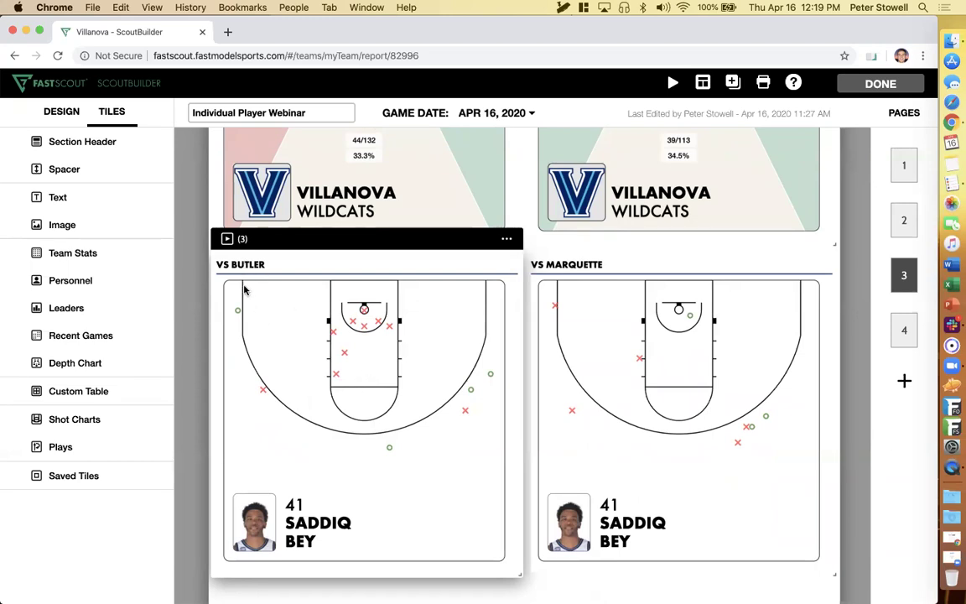
Step: Check the clips, notes fields and video sources of the VS Butler shot chart, then leave the tile without saving
left_click(232, 241)
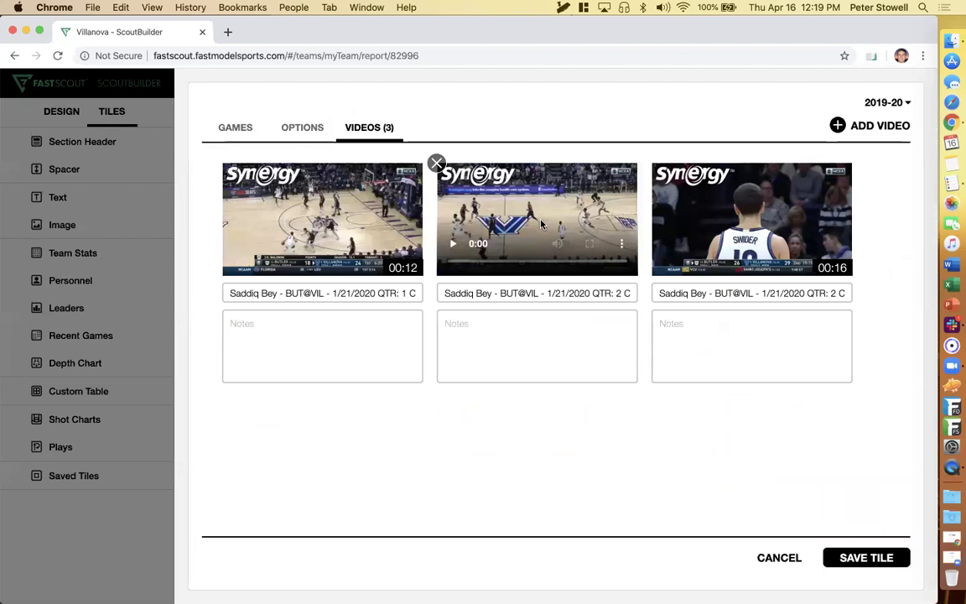
left_click(877, 126)
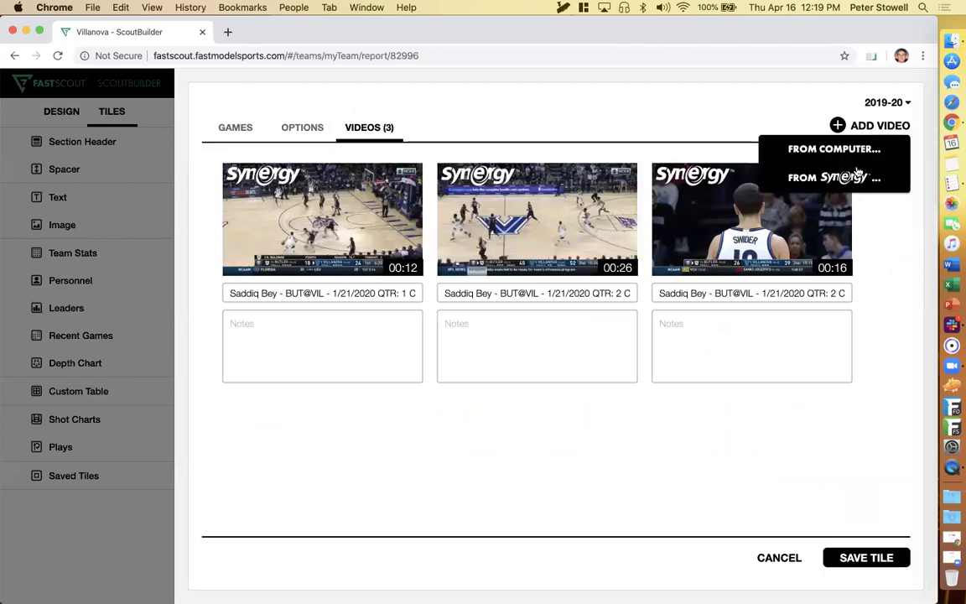
left_click(658, 113)
left_click(291, 339)
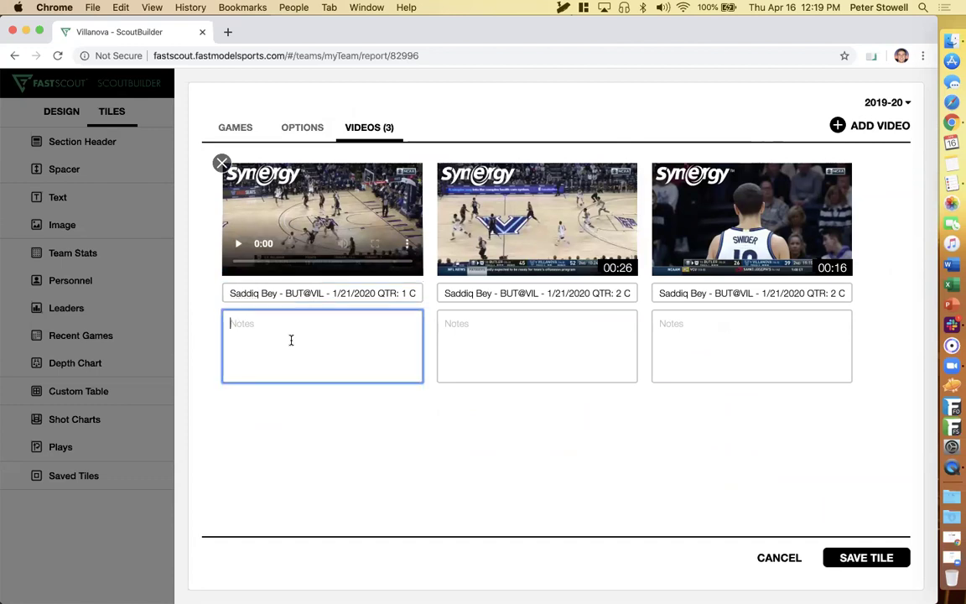
left_click(777, 558)
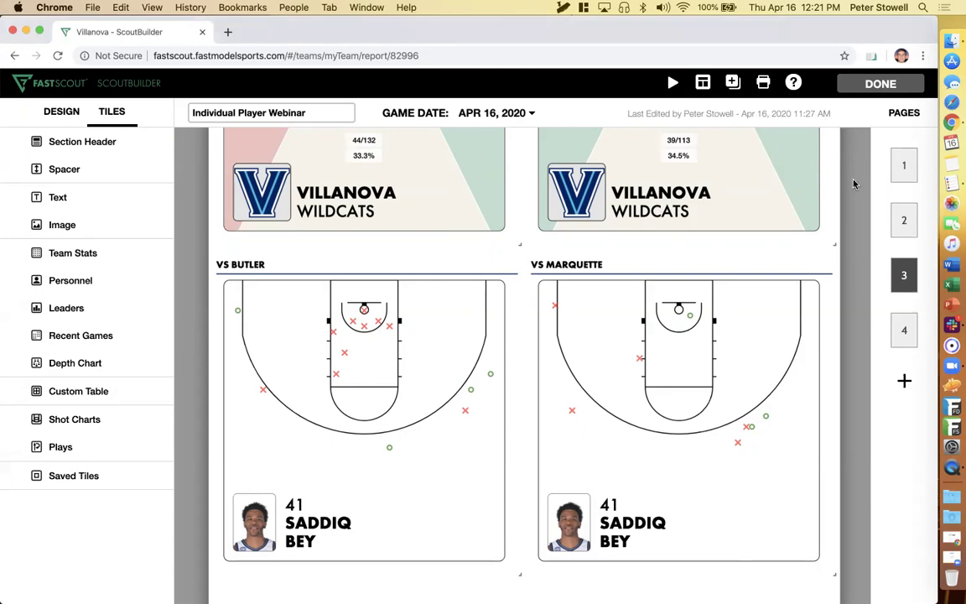
Step: Finish the current report and look at the available actions for the Individual Player Webinar scout without choosing one
left_click(878, 86)
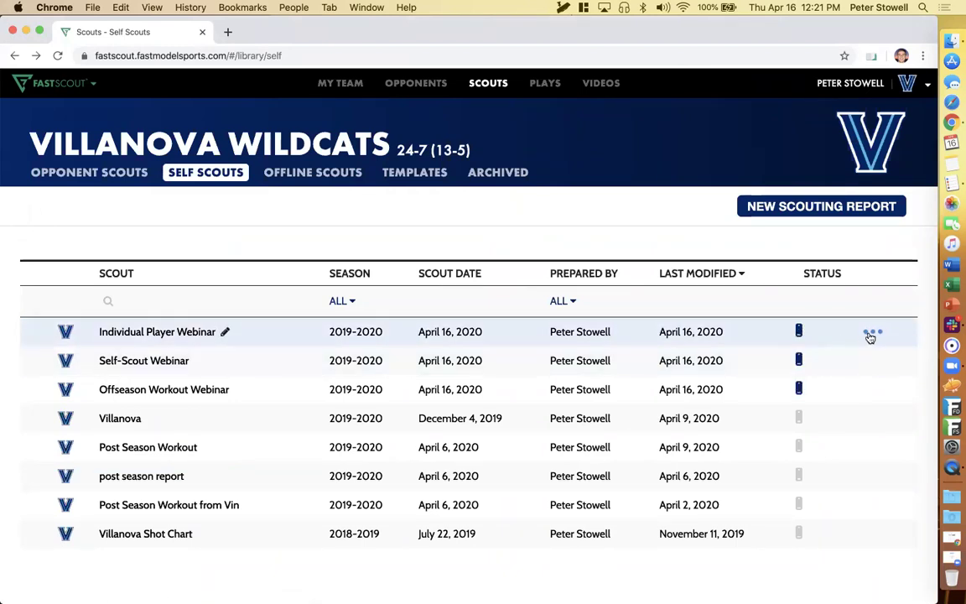
left_click(873, 332)
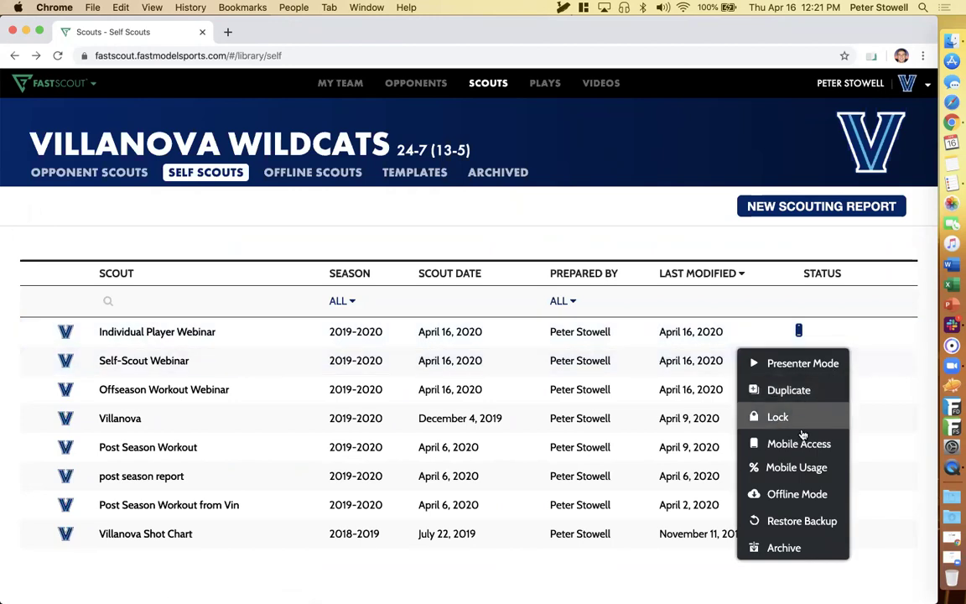
left_click(808, 300)
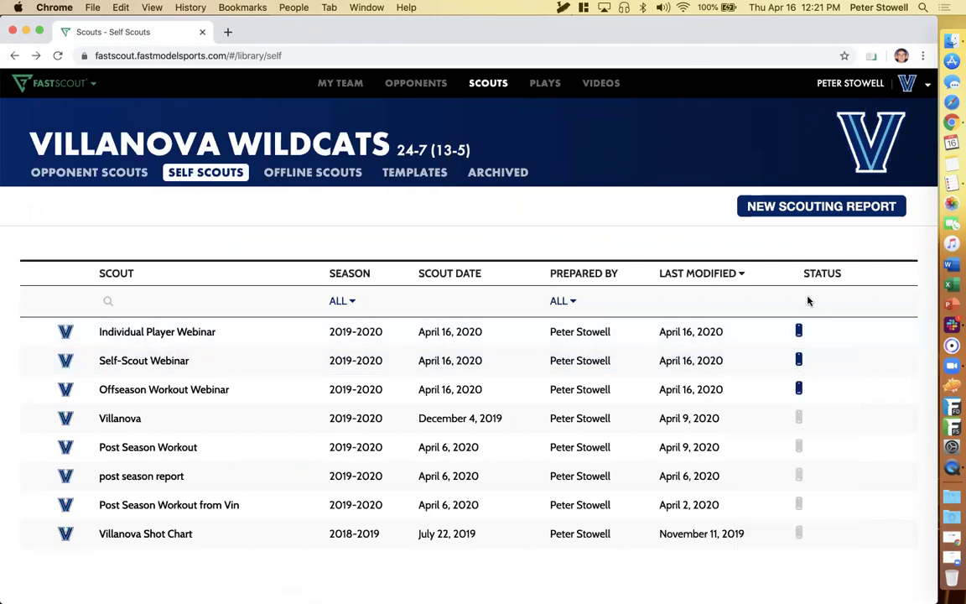
Step: Limit mobile access for the Individual Player Webinar scout to one coach and one player, and save
left_click(800, 331)
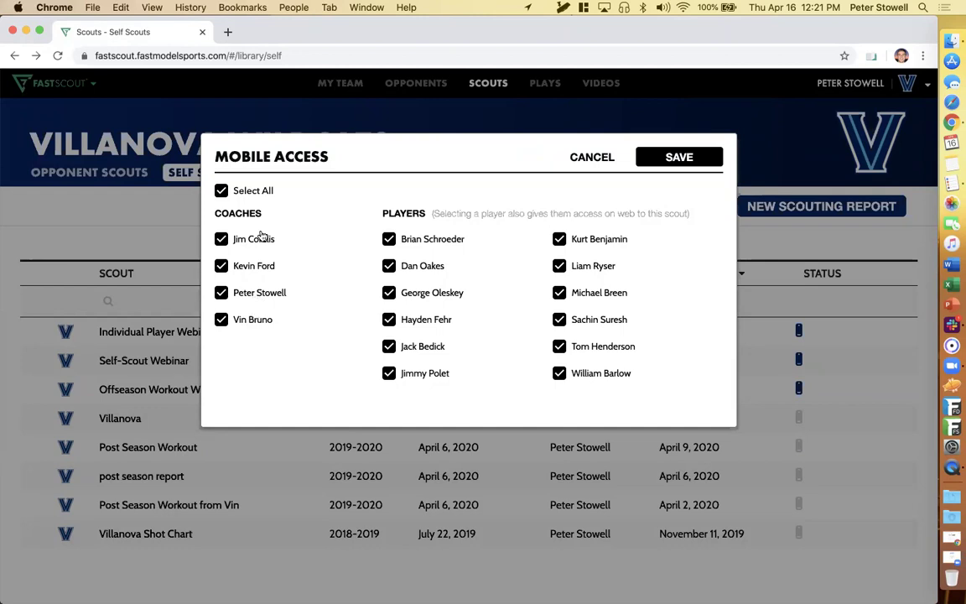
left_click(256, 193)
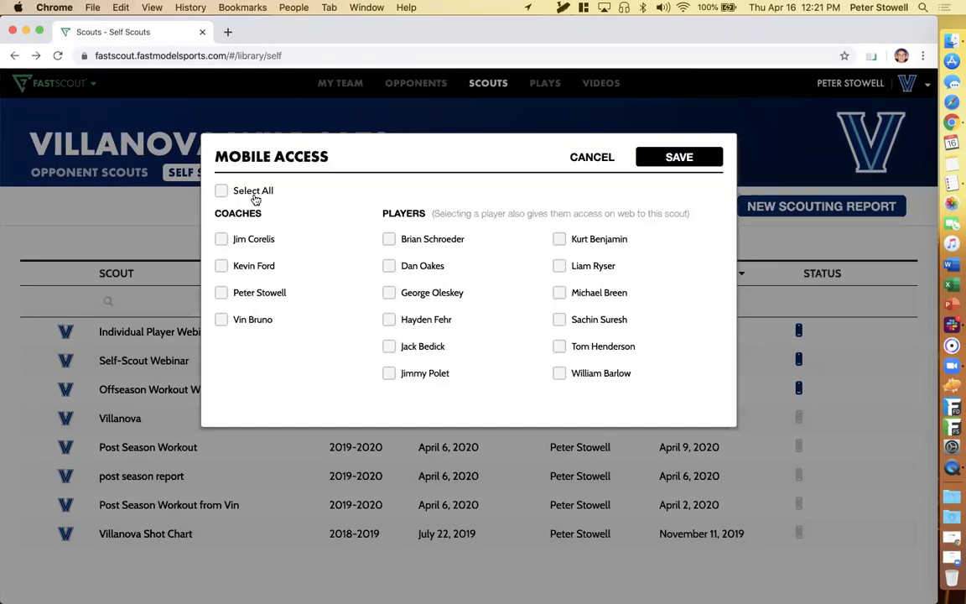
left_click(242, 295)
left_click(425, 270)
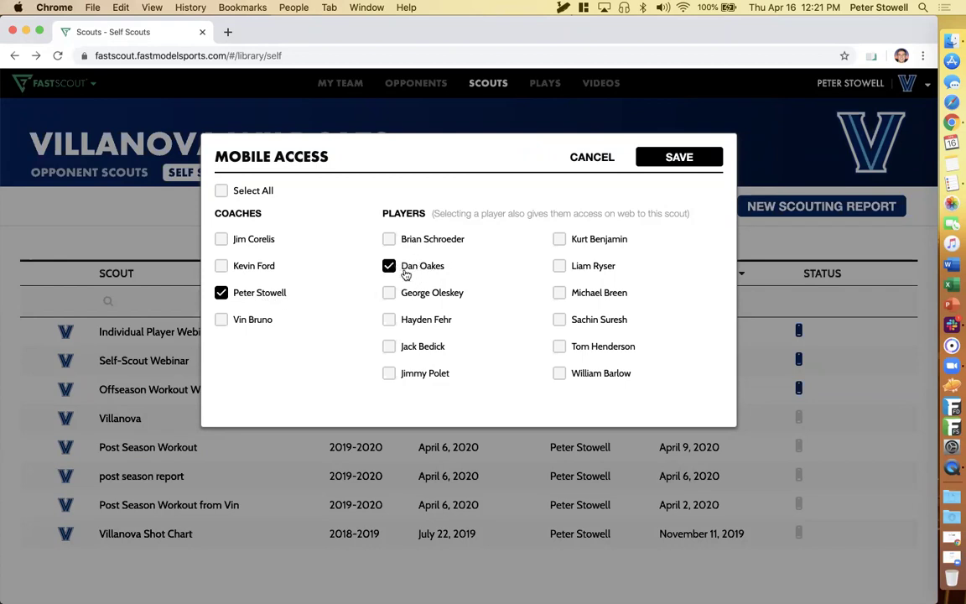
left_click(681, 158)
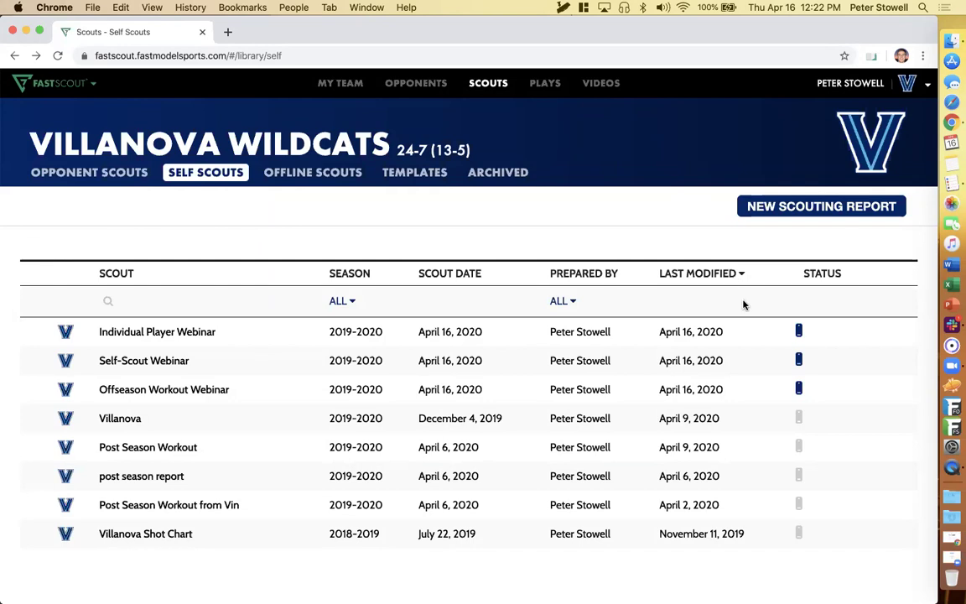
Step: Limit mobile access for the Self-Scout Webinar to all four coaches with no players selected, and save
left_click(800, 361)
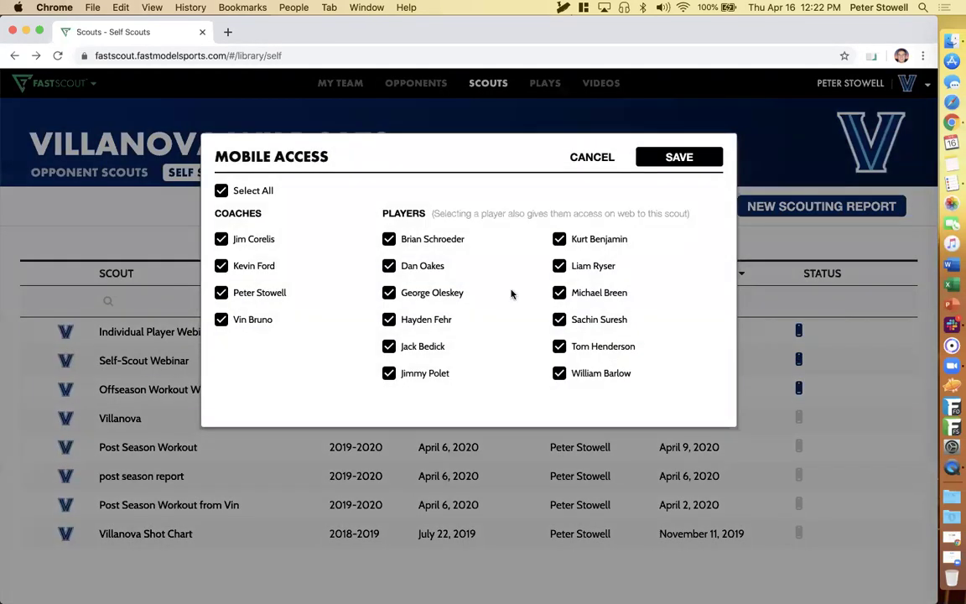
left_click(388, 239)
left_click(252, 192)
left_click(251, 192)
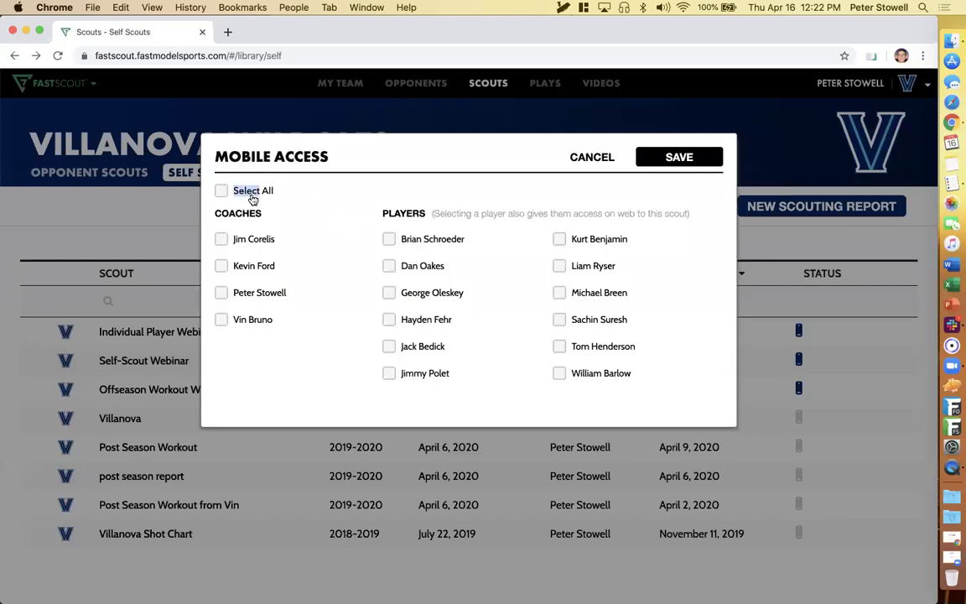
left_click(242, 239)
left_click(242, 265)
left_click(242, 293)
left_click(228, 319)
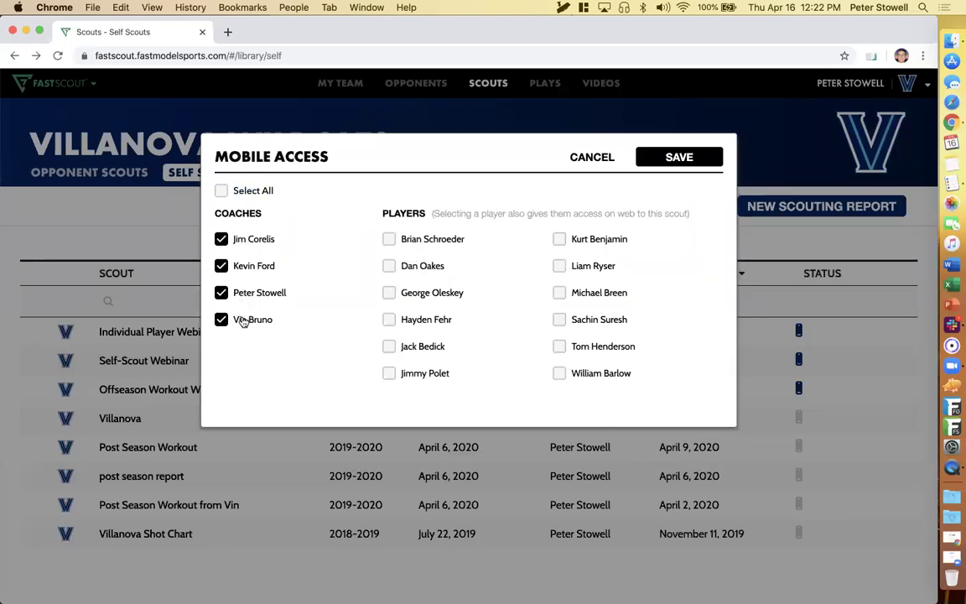
left_click(691, 157)
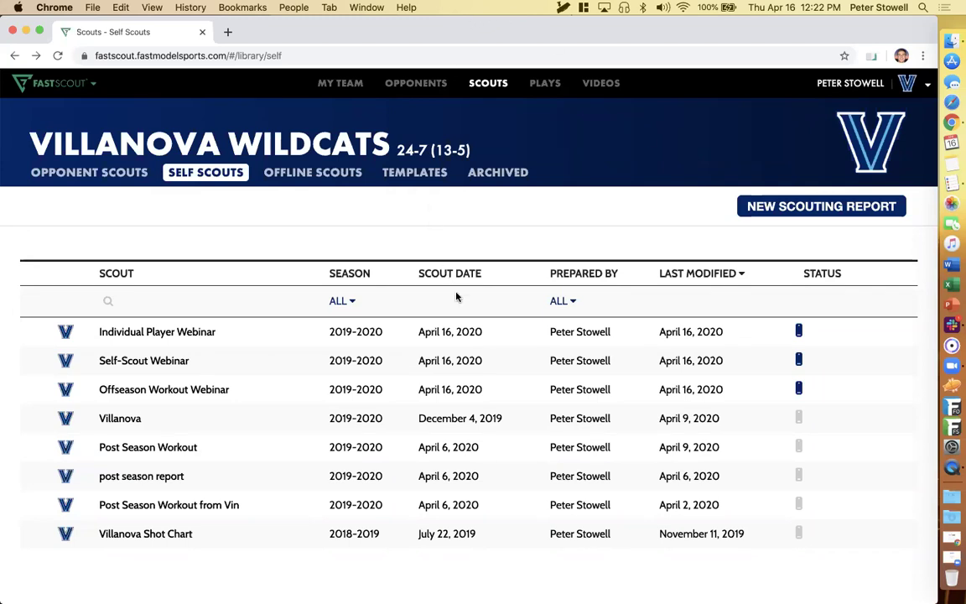
Step: Open the Self-Scout Webinar report in Presenter Mode and view the Team Boxscore, Top Rebounders and Team Stats slides
left_click(484, 360)
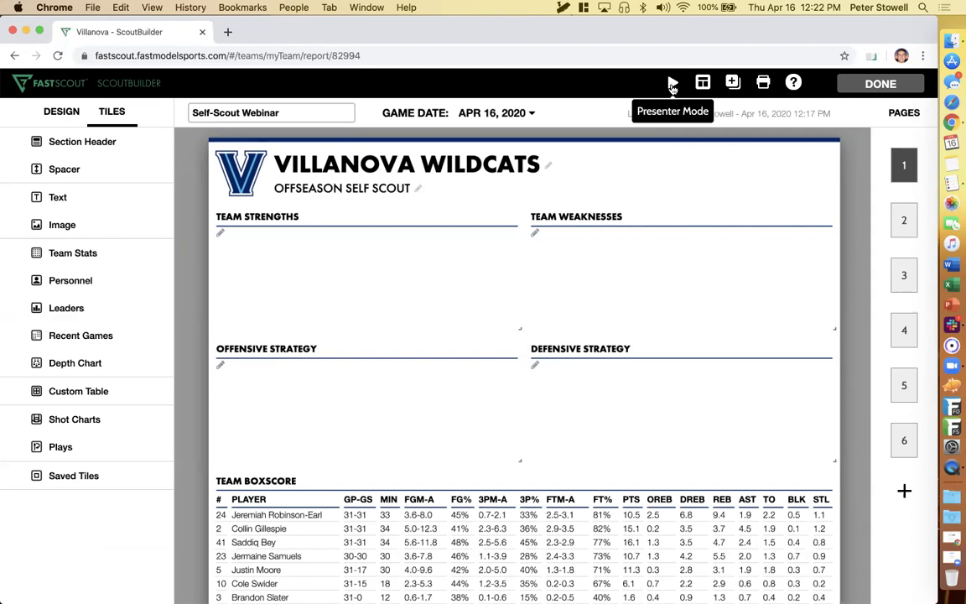
left_click(673, 85)
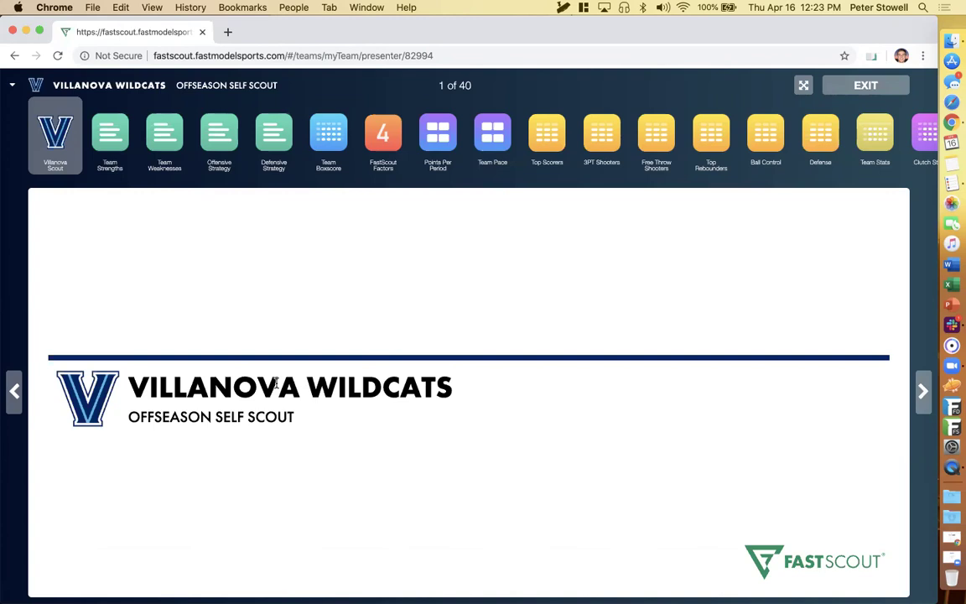
left_click(319, 139)
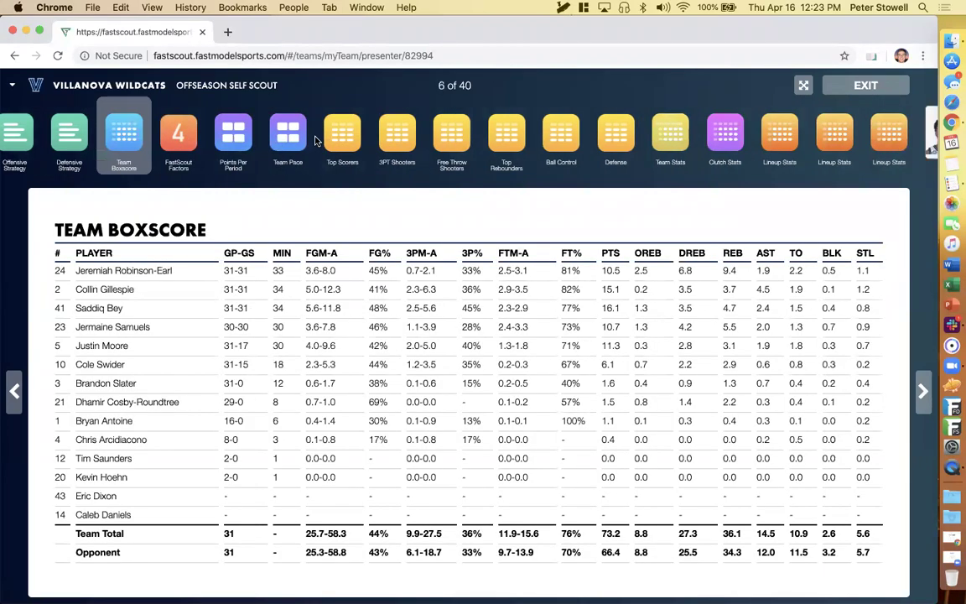
left_click(335, 139)
left_click(335, 139)
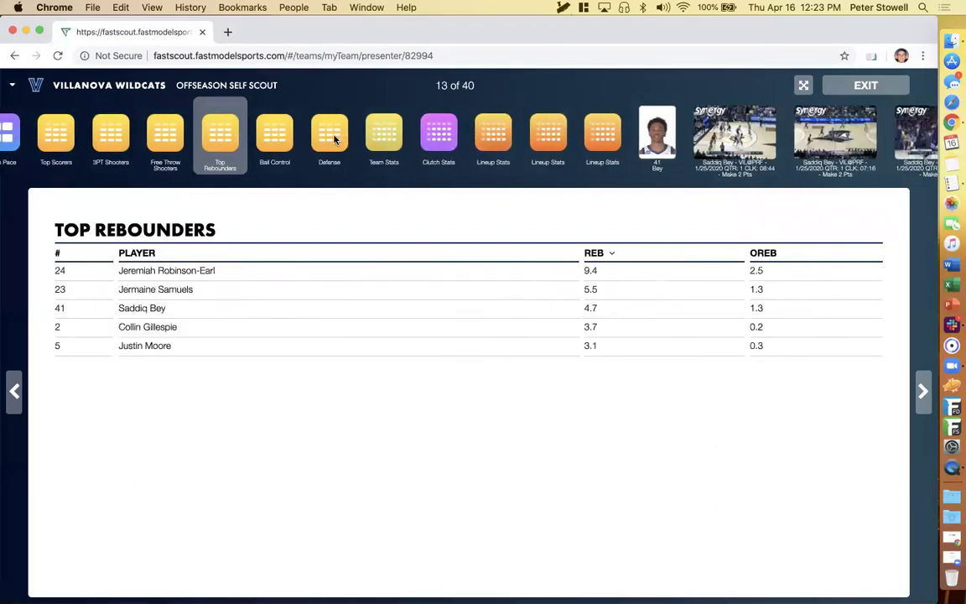
left_click(384, 138)
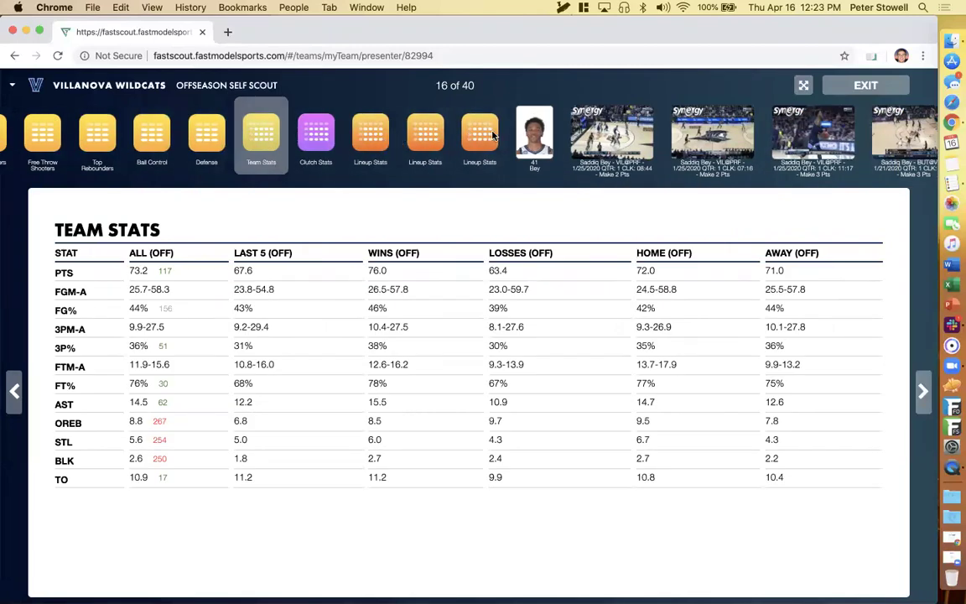
Step: Present player #41's slide and video clips through to player #5's slide, then exit the presentation and finish the report
left_click(528, 132)
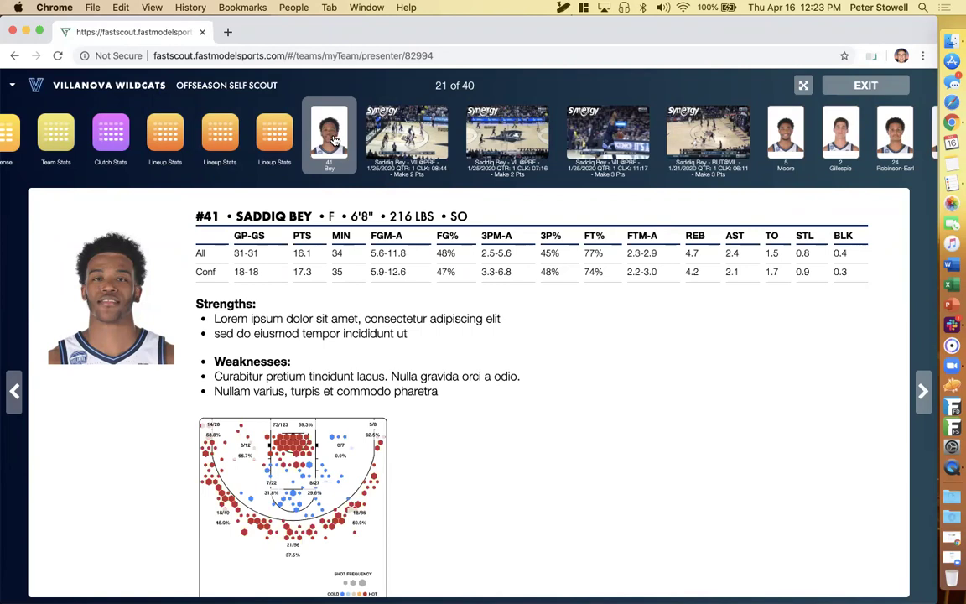
key("Right")
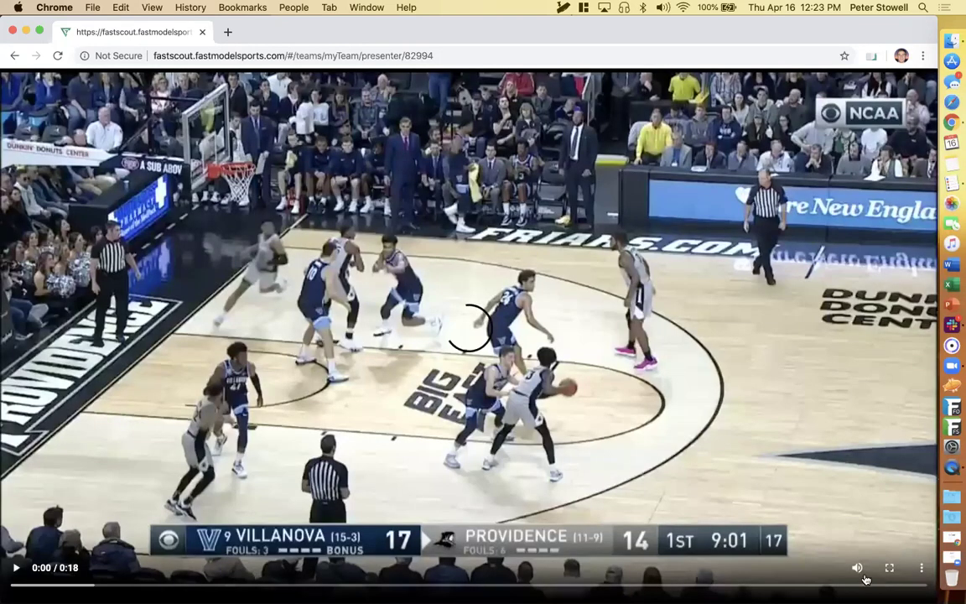
left_click(480, 341)
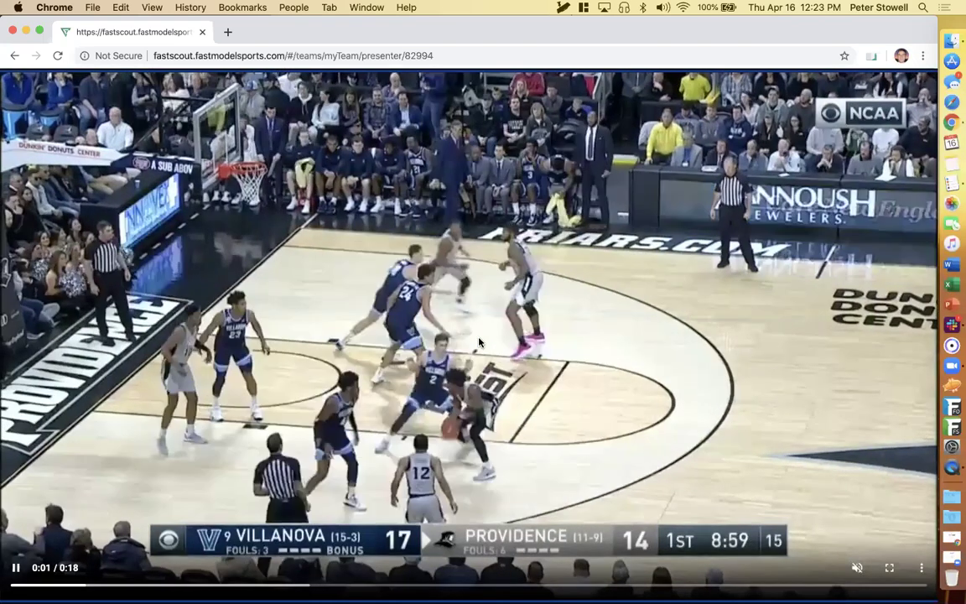
key("Right")
key("Right")
key("Right")
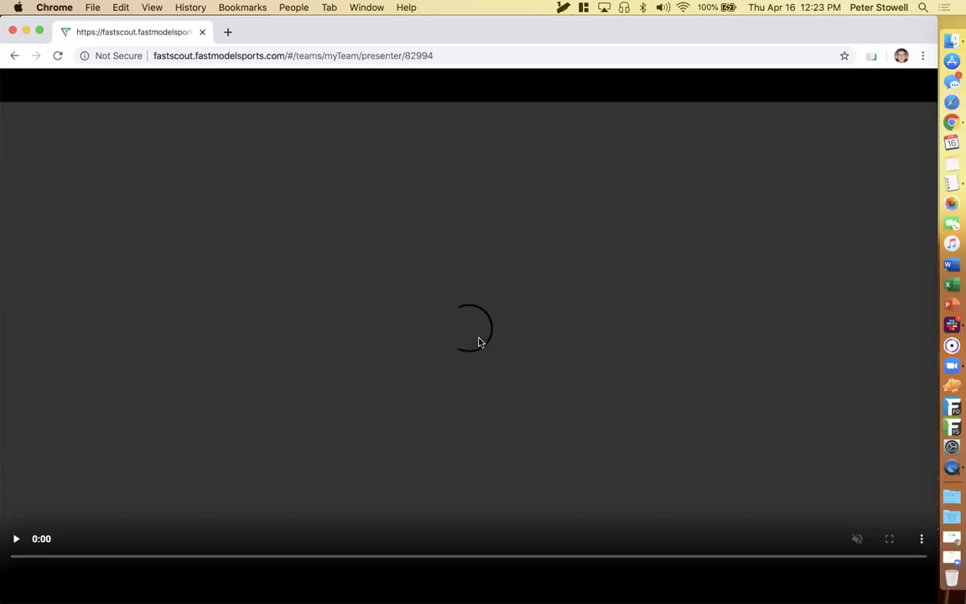
key("Right")
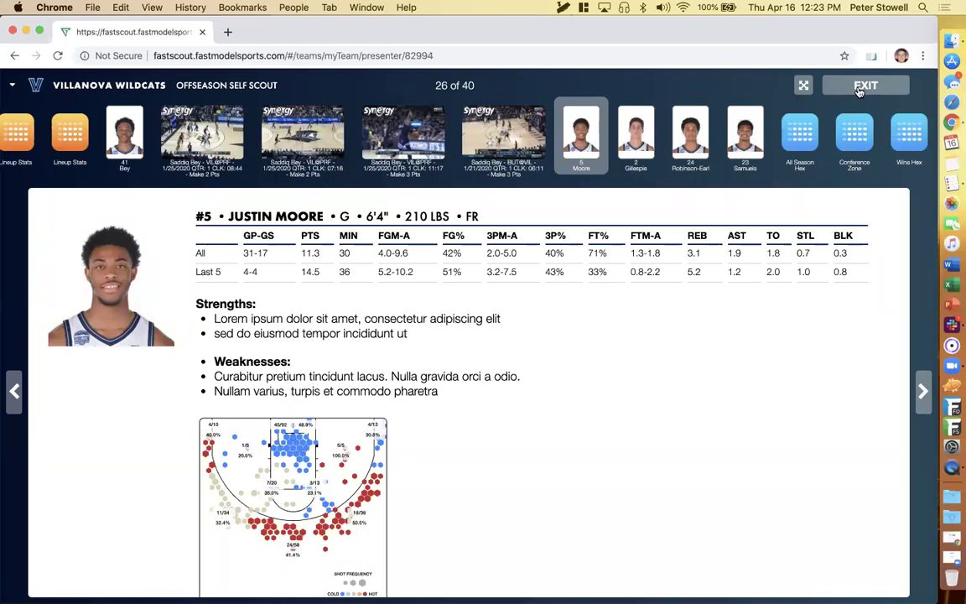
left_click(864, 87)
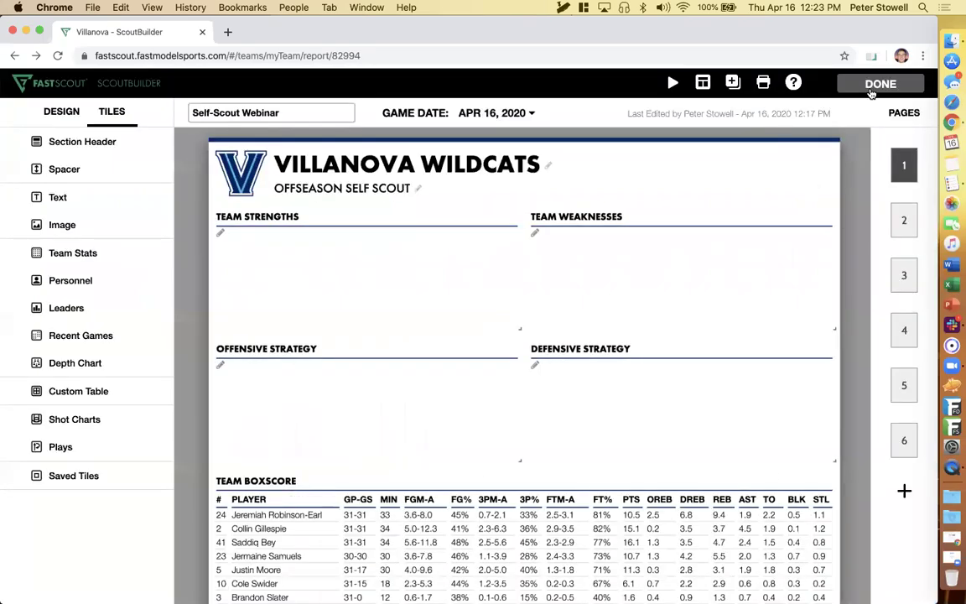
left_click(873, 87)
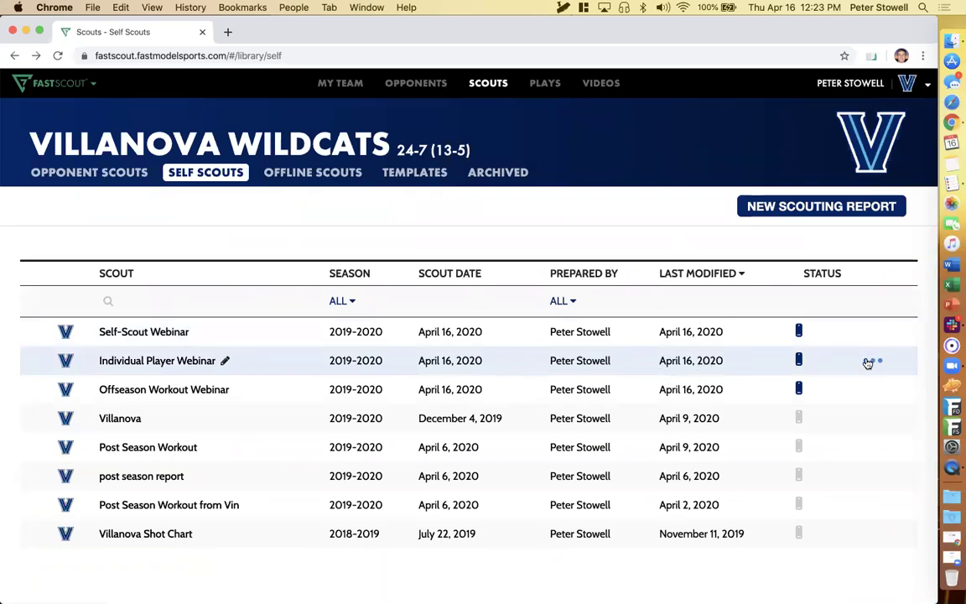
Step: Open the Individual Player Webinar report in Presenter Mode, view player #41's slide, and exit the presentation
left_click(749, 367)
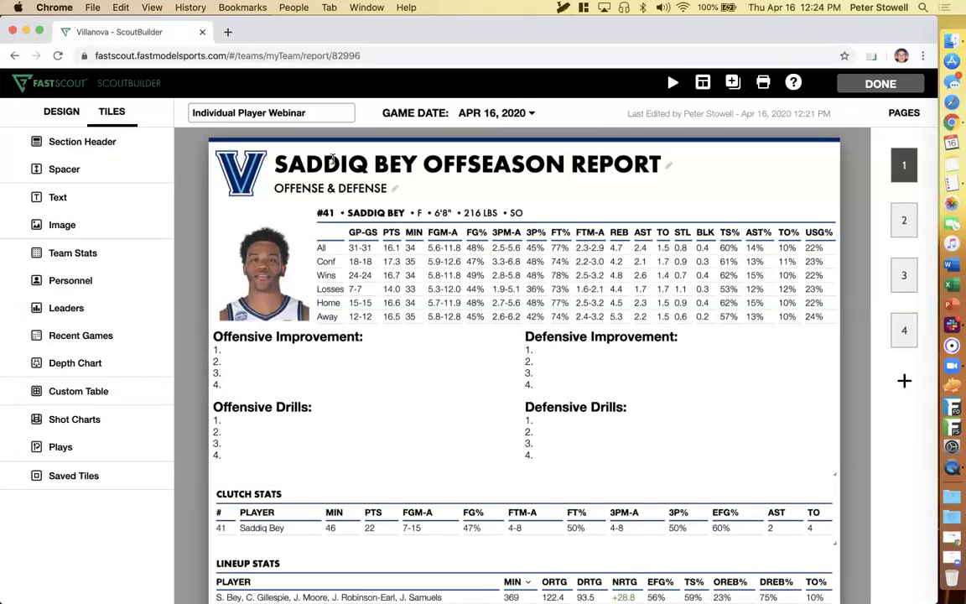
scroll(289, 463, "down", 2)
scroll(322, 519, "up", 2)
left_click(673, 84)
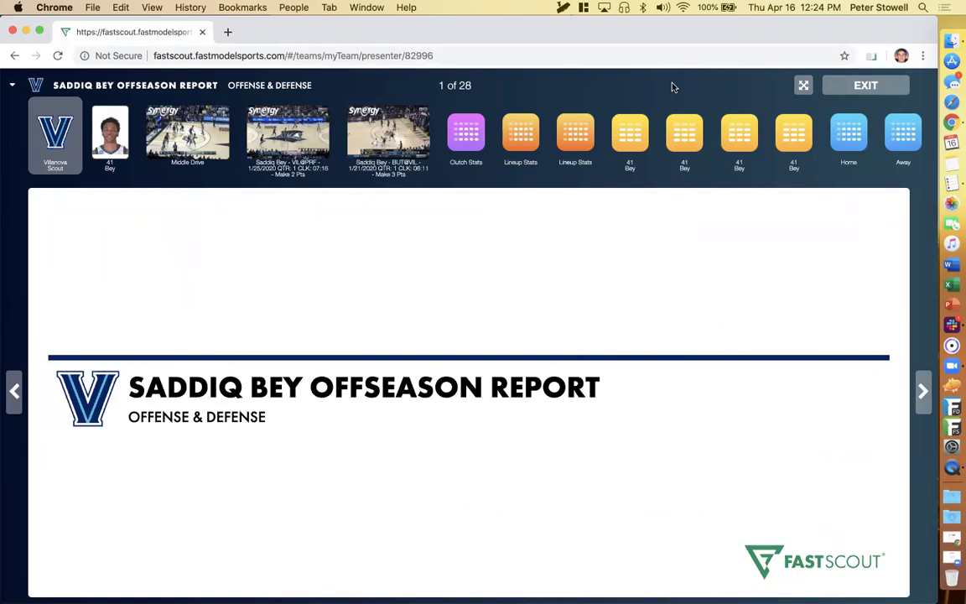
left_click(121, 131)
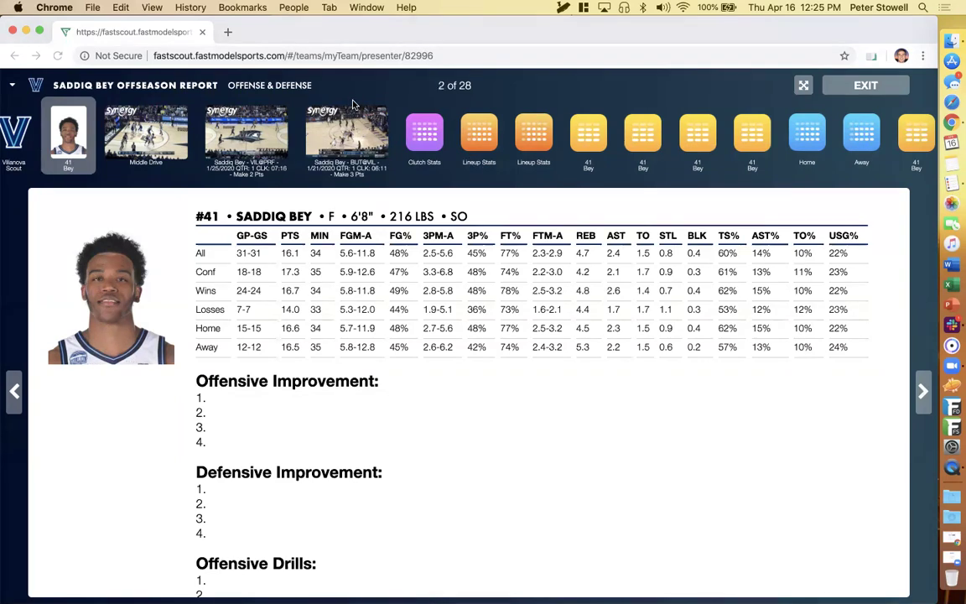
left_click(873, 87)
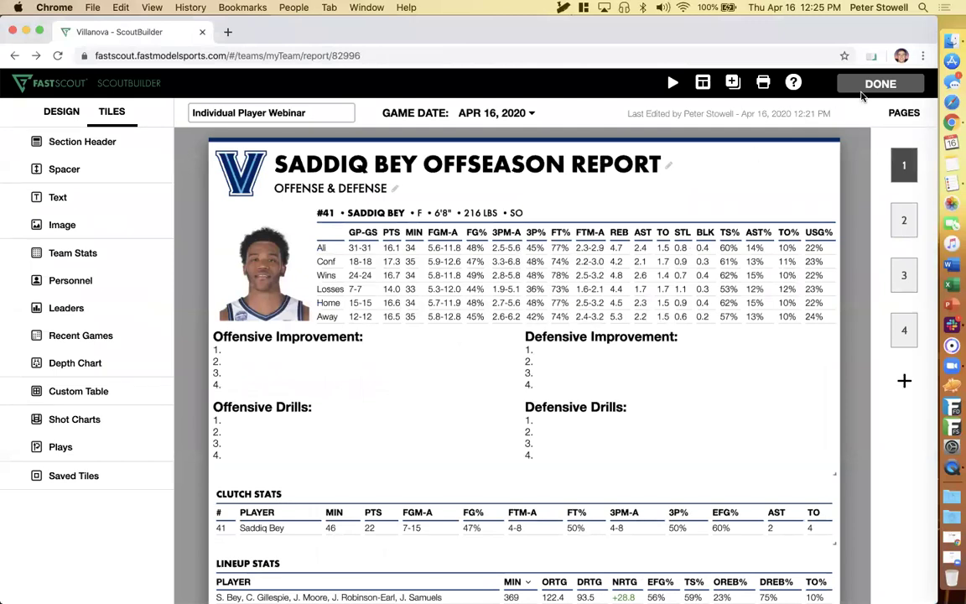
Step: Switch to QuickTime Player to view the player's drills, videos and self scouts in the mobile app, then return to Chrome
left_click(954, 468)
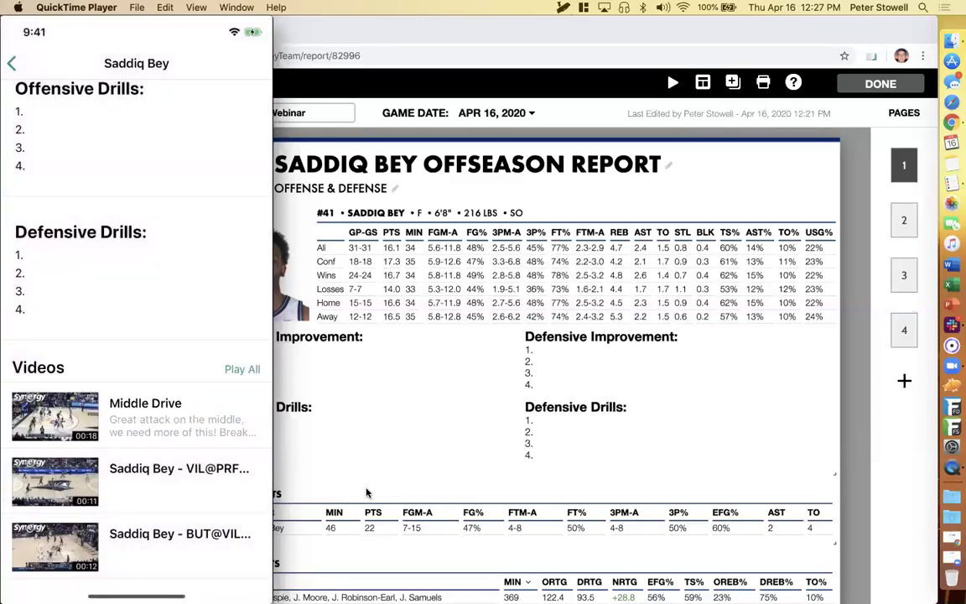
scroll(135, 336, "down", 1)
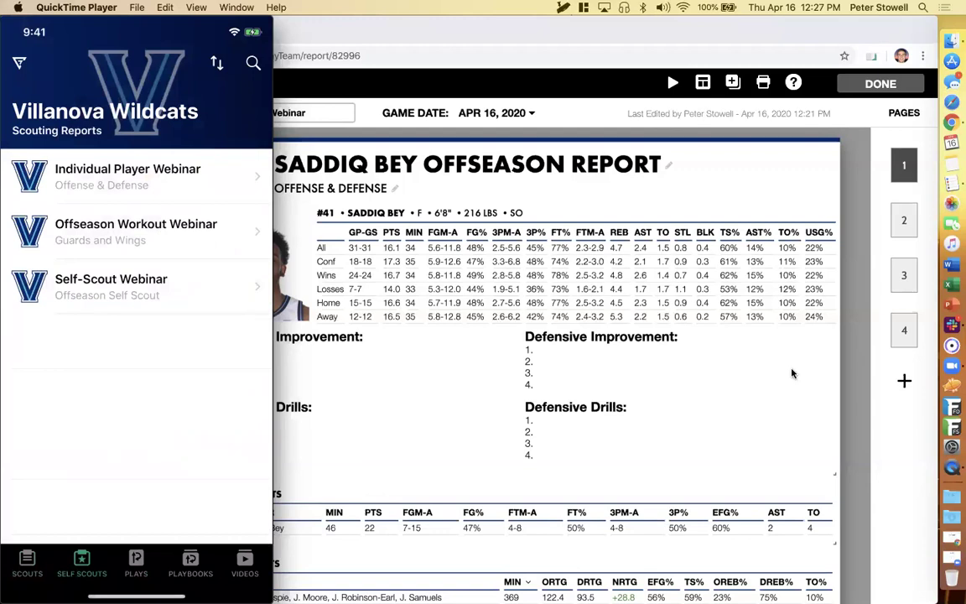
left_click(854, 306)
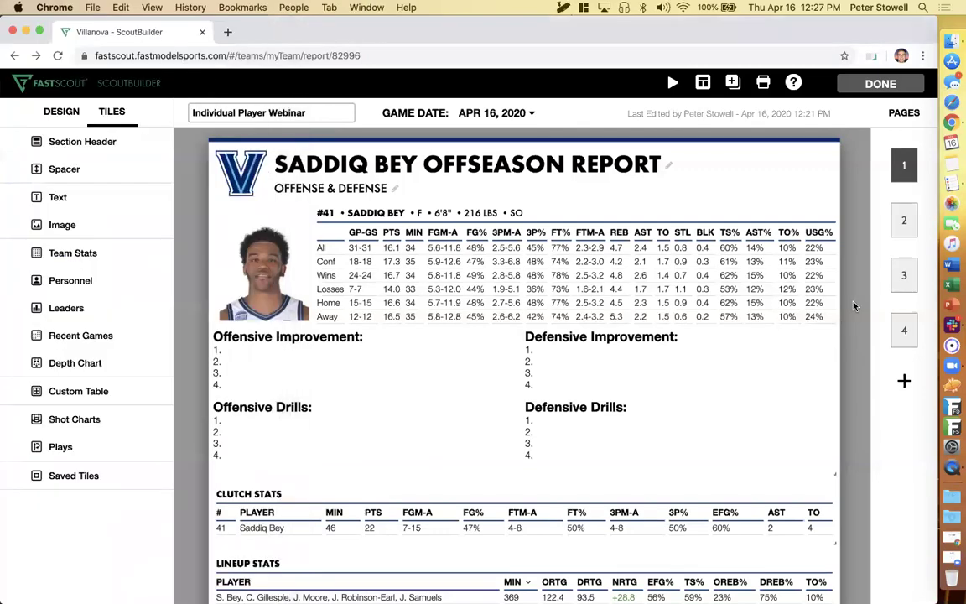
Step: Finish the report, check the Individual Player Webinar scout's Mobile Usage, and reopen the report
left_click(880, 83)
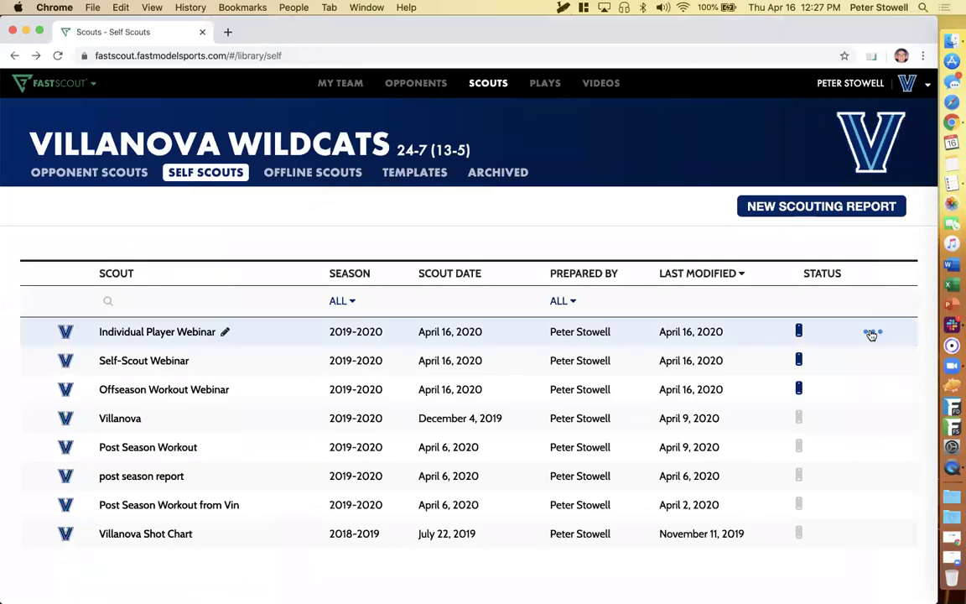
left_click(872, 334)
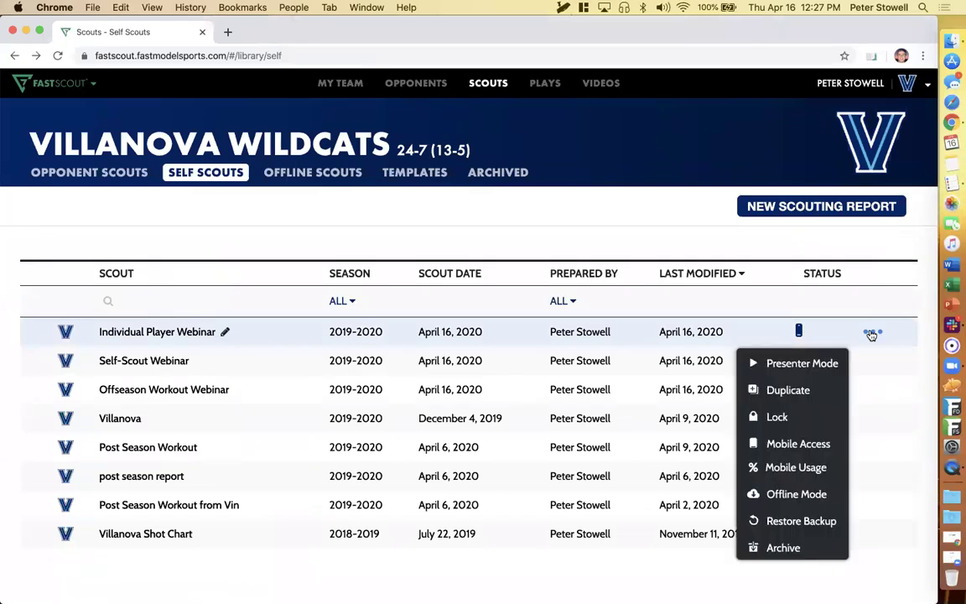
left_click(795, 469)
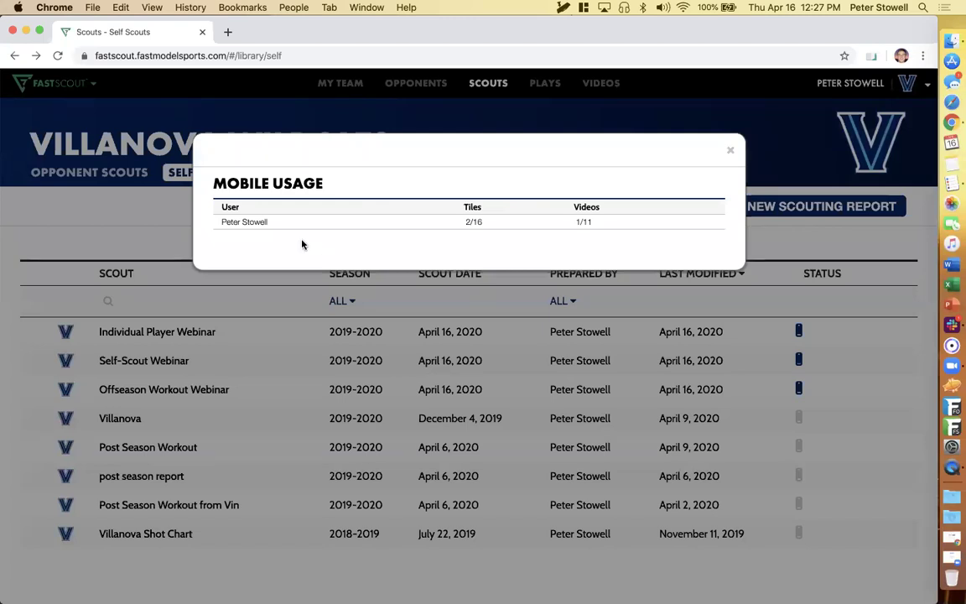
left_click(730, 153)
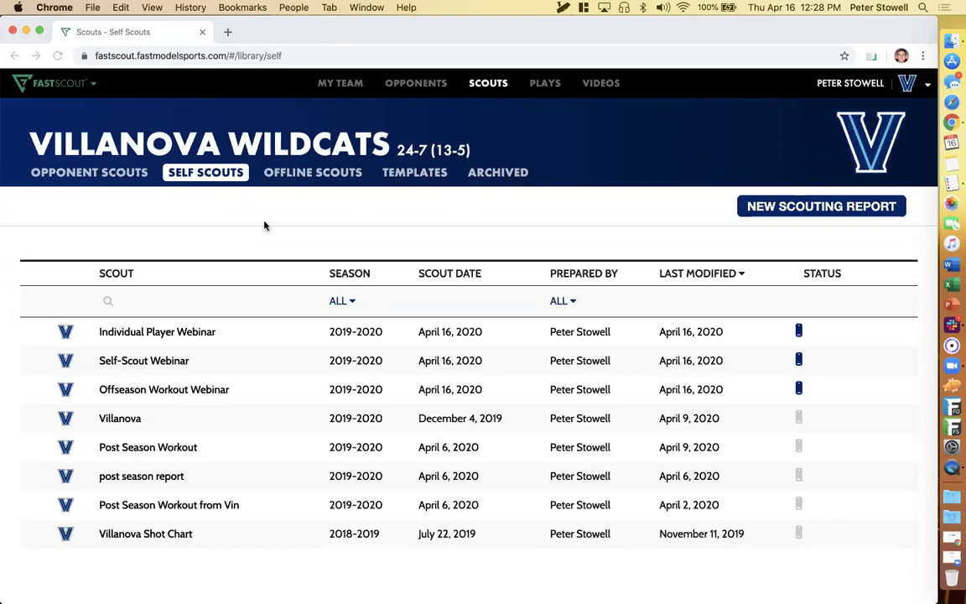
left_click(751, 338)
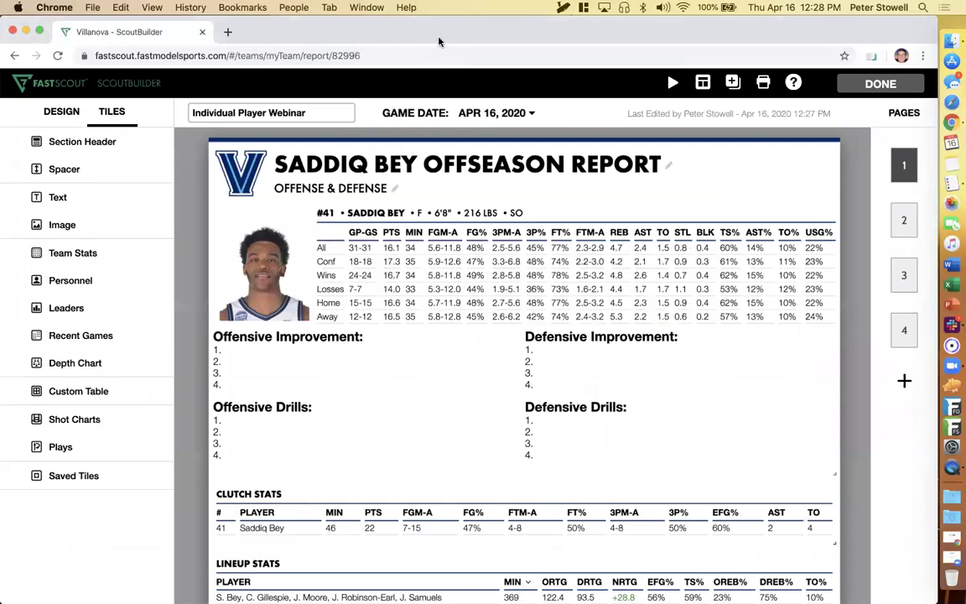
Step: Save the current report as a new template named "Individual Player Template" and finish the report
left_click(703, 82)
left_click(409, 214)
type("Indi")
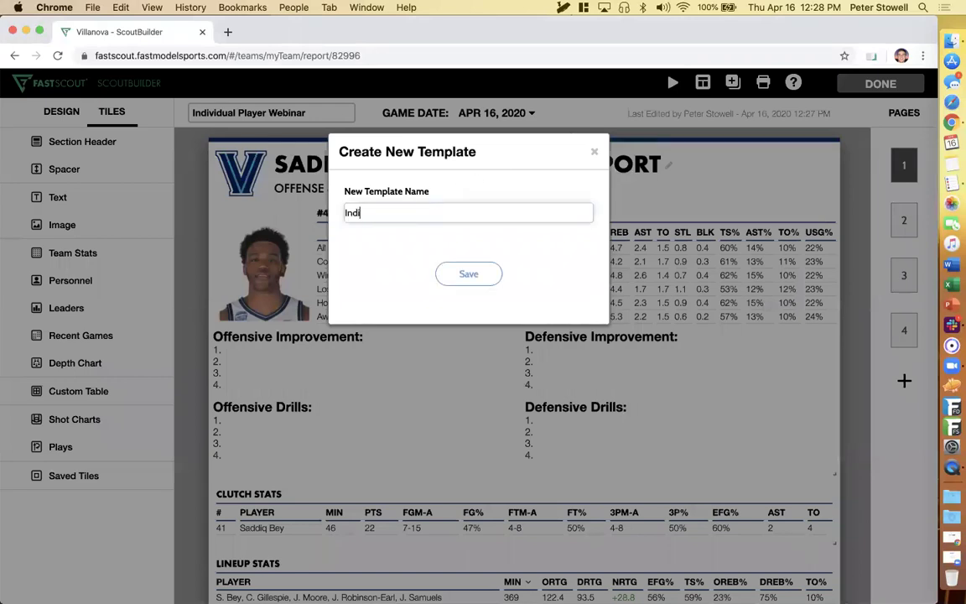
type("vidual Player Template")
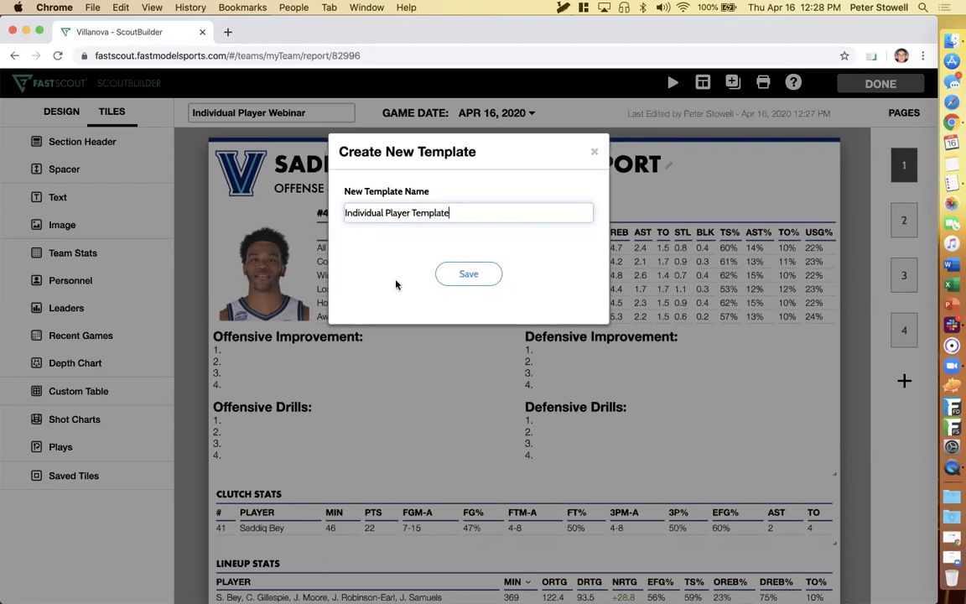
left_click(464, 273)
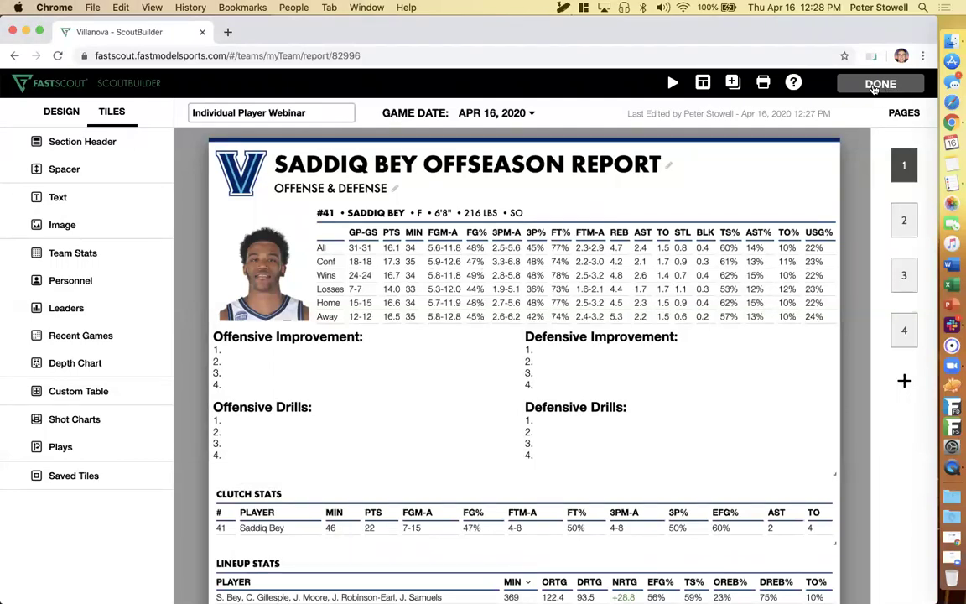
mouse_move(468, 274)
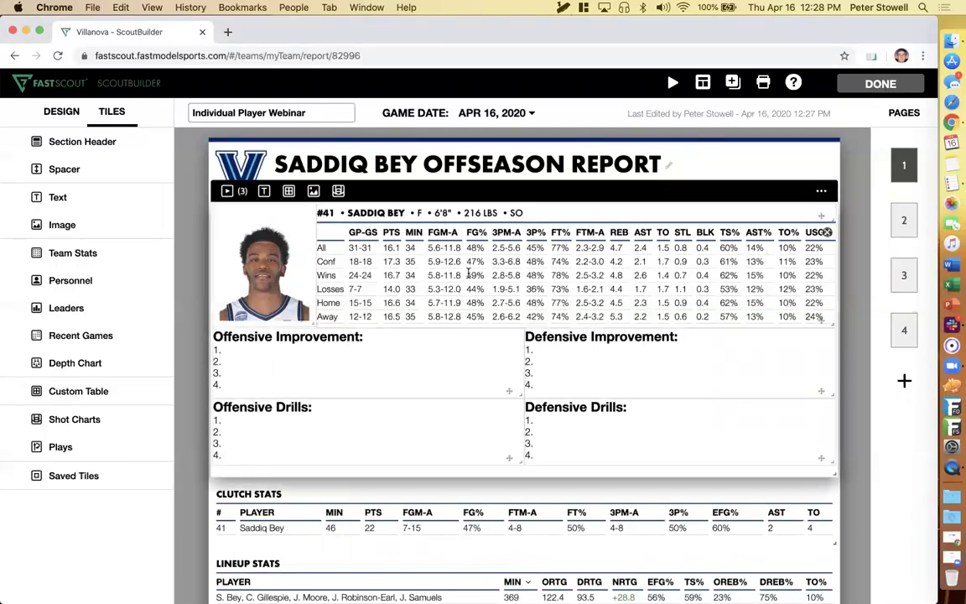
left_click(866, 84)
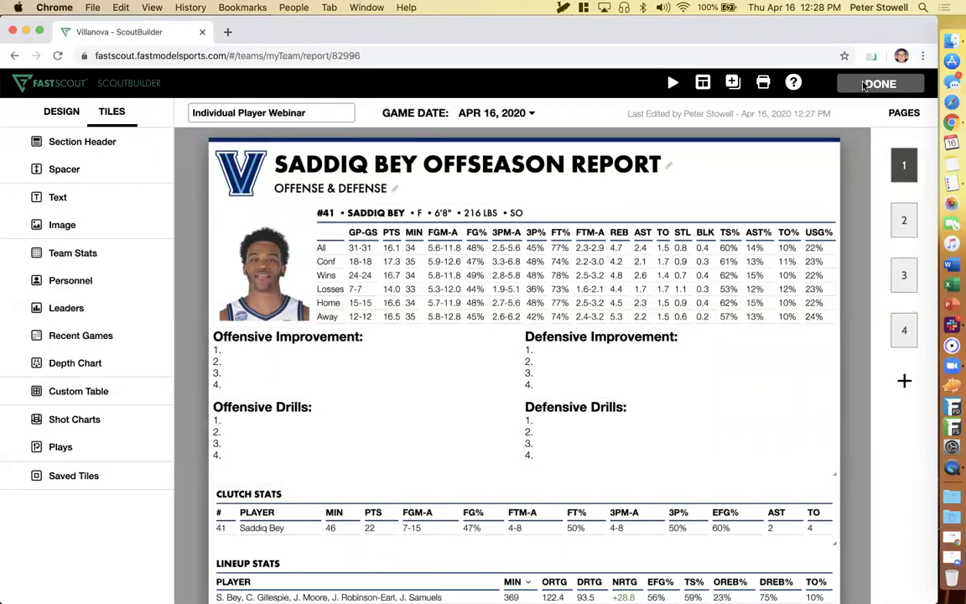
Step: Create a new scouting report named with player #2's last name, based on the saved Individual Player Template
left_click(771, 208)
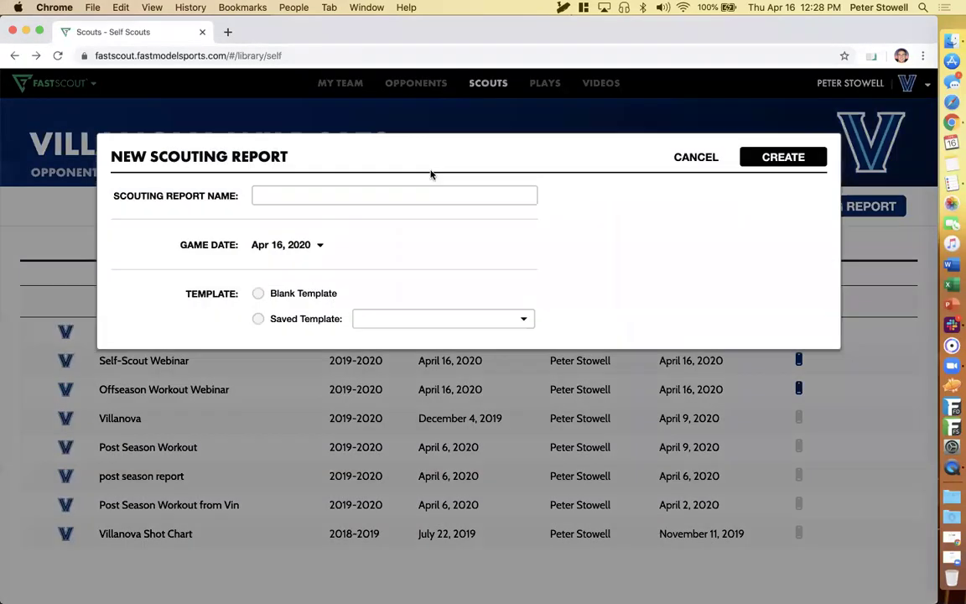
left_click(351, 194)
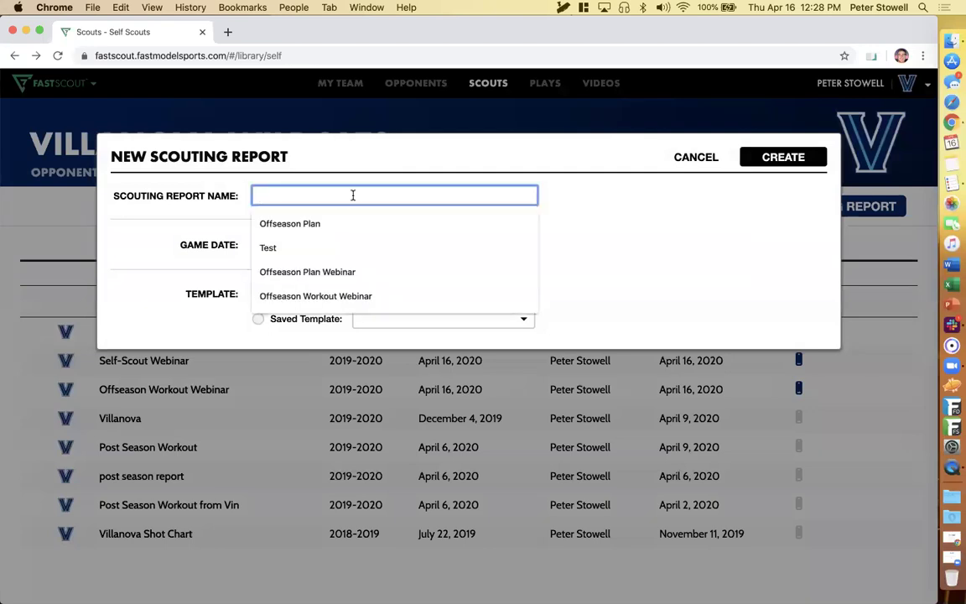
type("Gillespie")
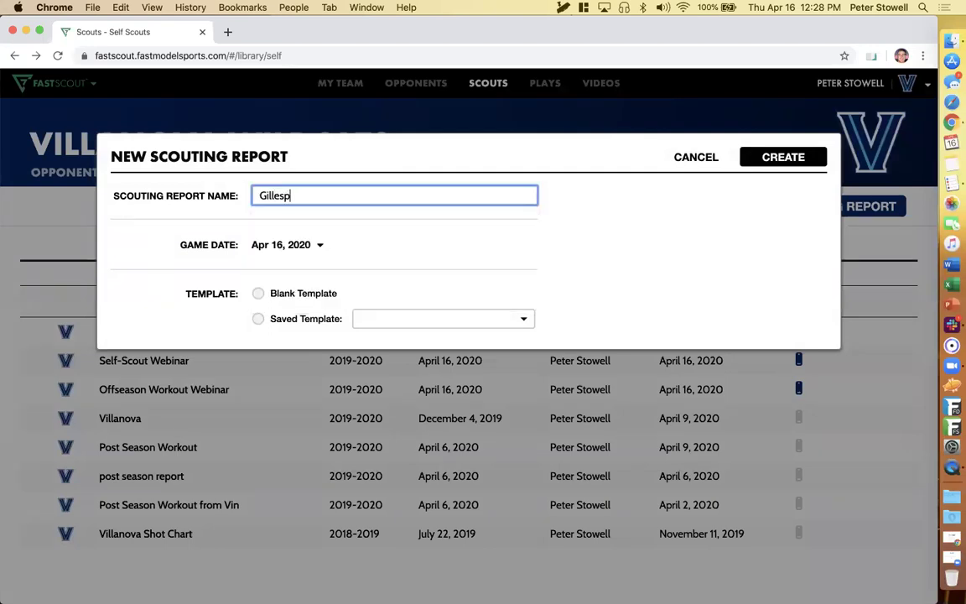
left_click(303, 318)
left_click(391, 318)
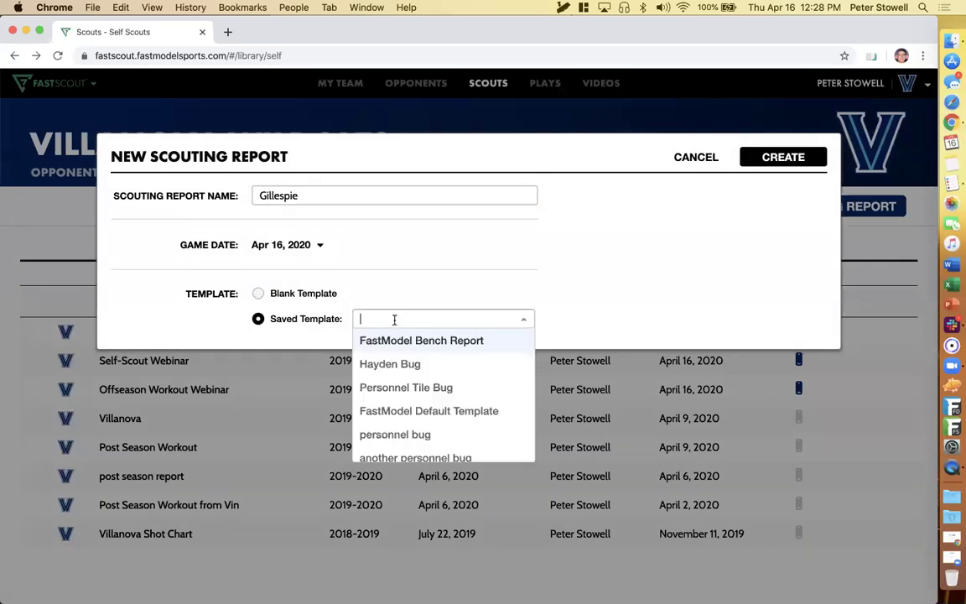
type("inidi")
key("BackSpace")
key("BackSpace")
key("BackSpace")
type("ndiv")
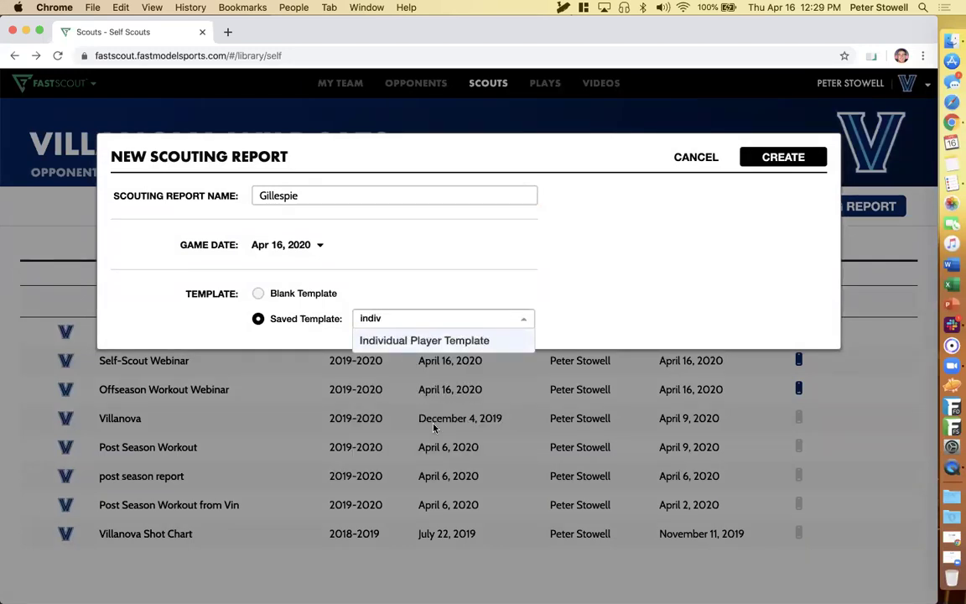
left_click(406, 339)
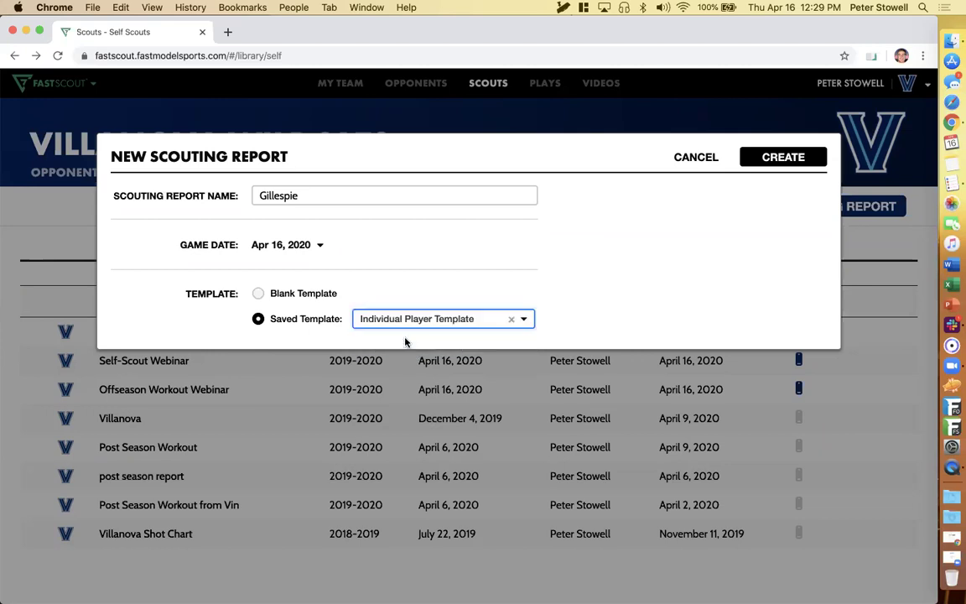
left_click(794, 157)
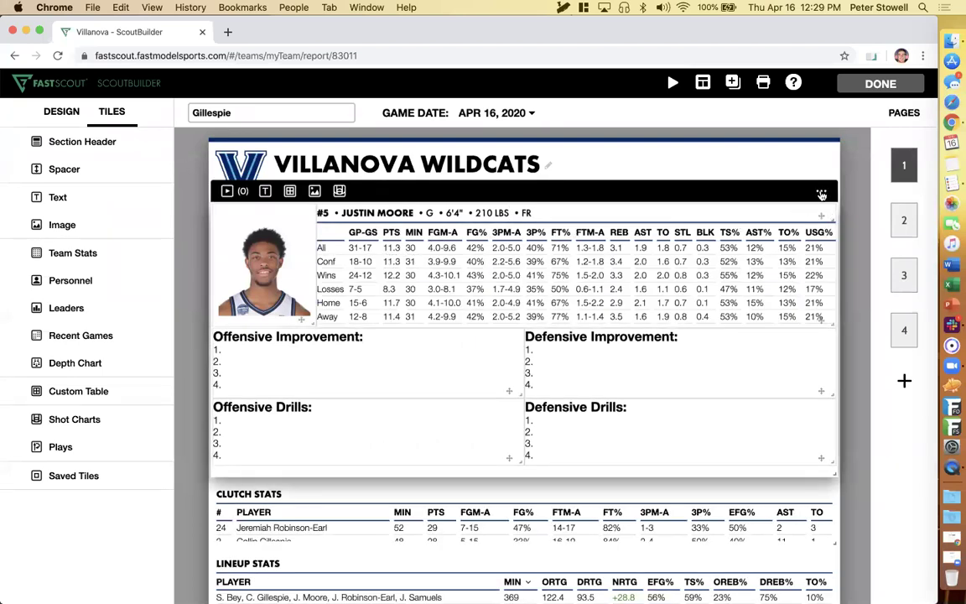
Step: Switch the personnel tile on page 1 to player #2, save the tile, and finish the report
left_click(822, 195)
left_click(759, 216)
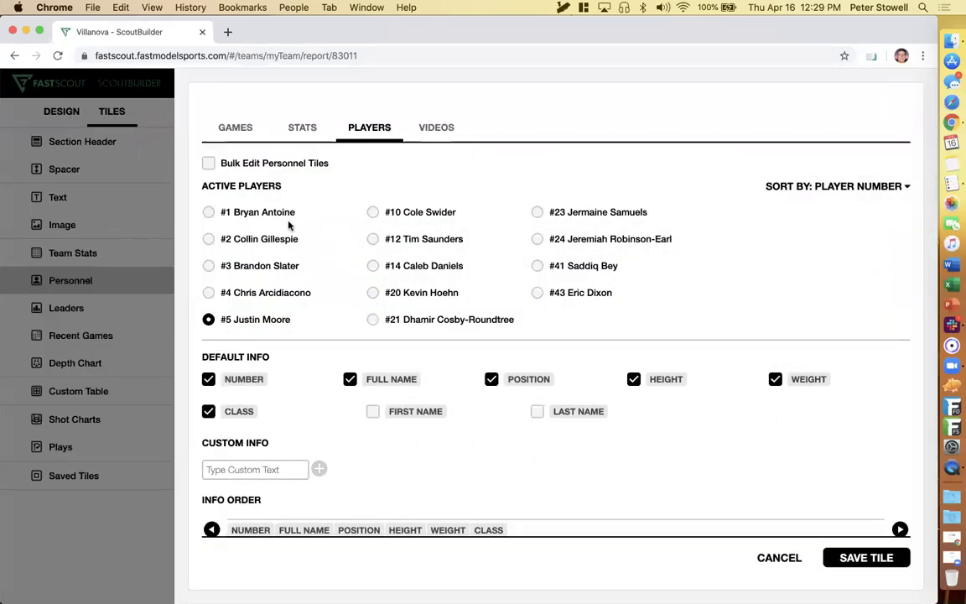
left_click(234, 240)
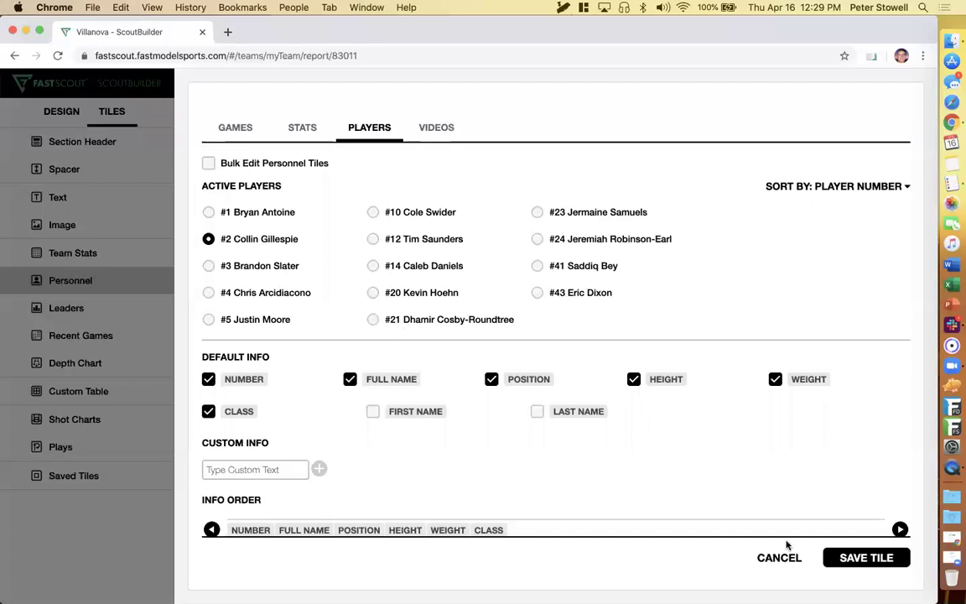
left_click(867, 558)
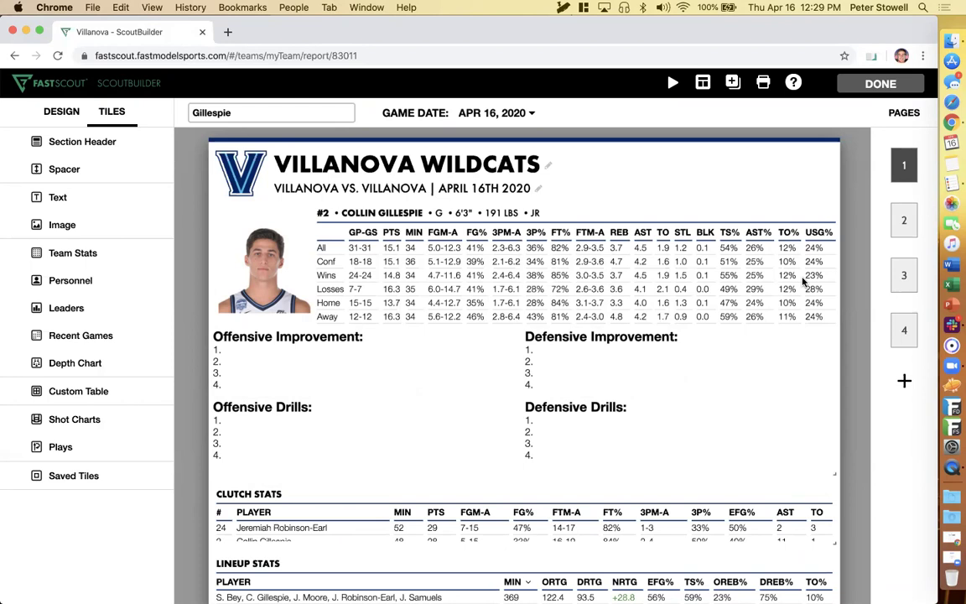
left_click(821, 191)
left_click(794, 219)
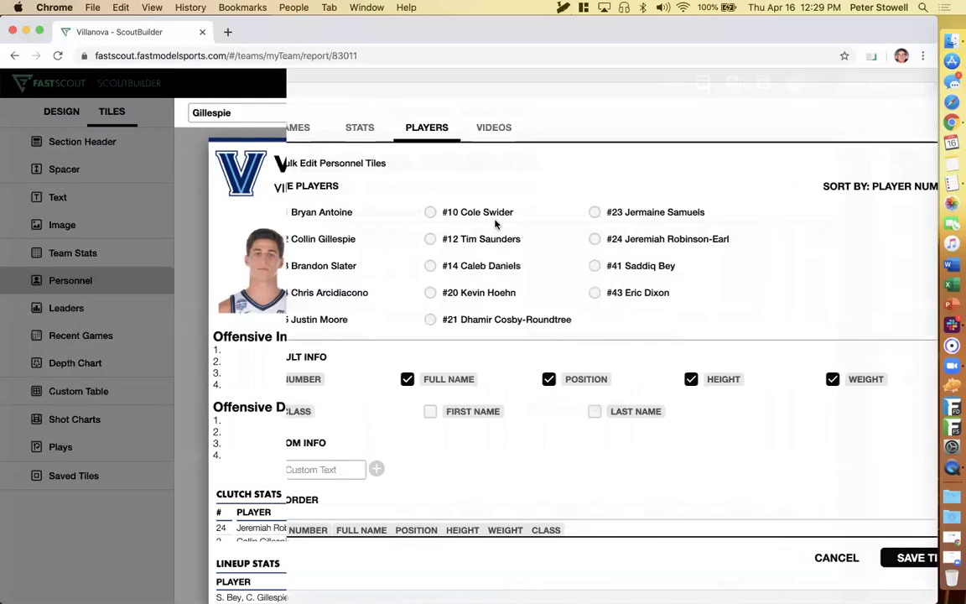
left_click(868, 558)
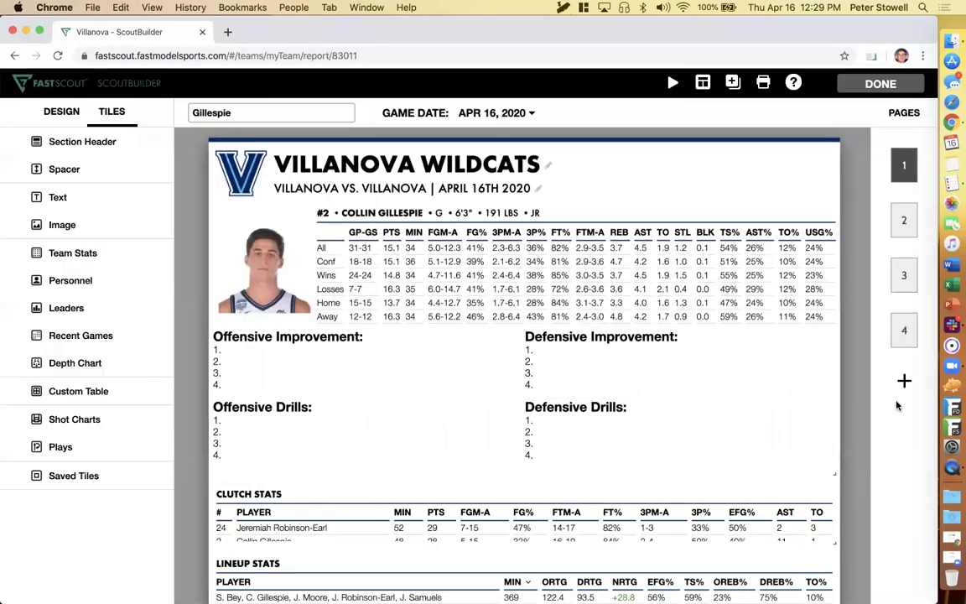
scroll(857, 440, "down", 2)
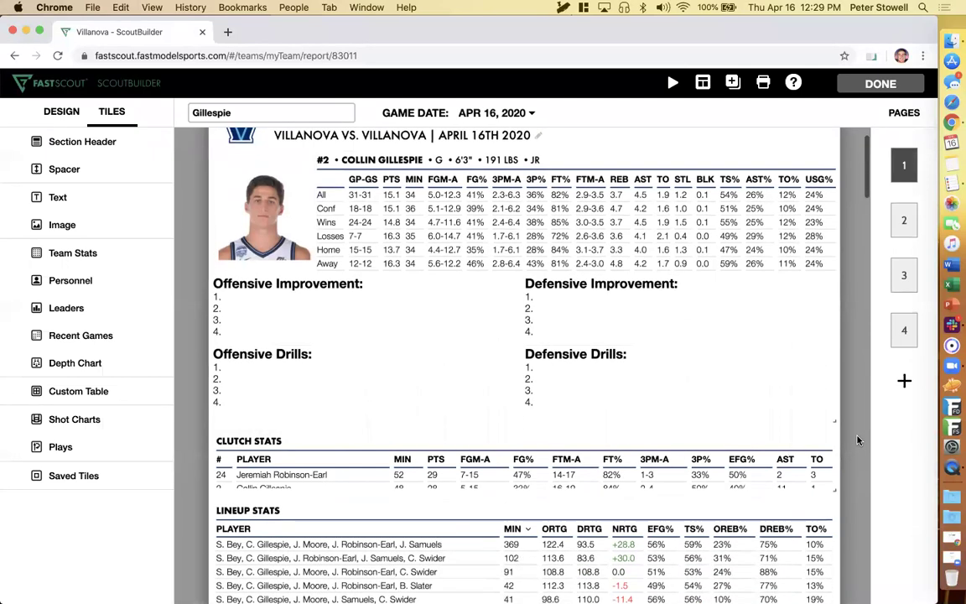
scroll(858, 441, "up", 2)
left_click(876, 84)
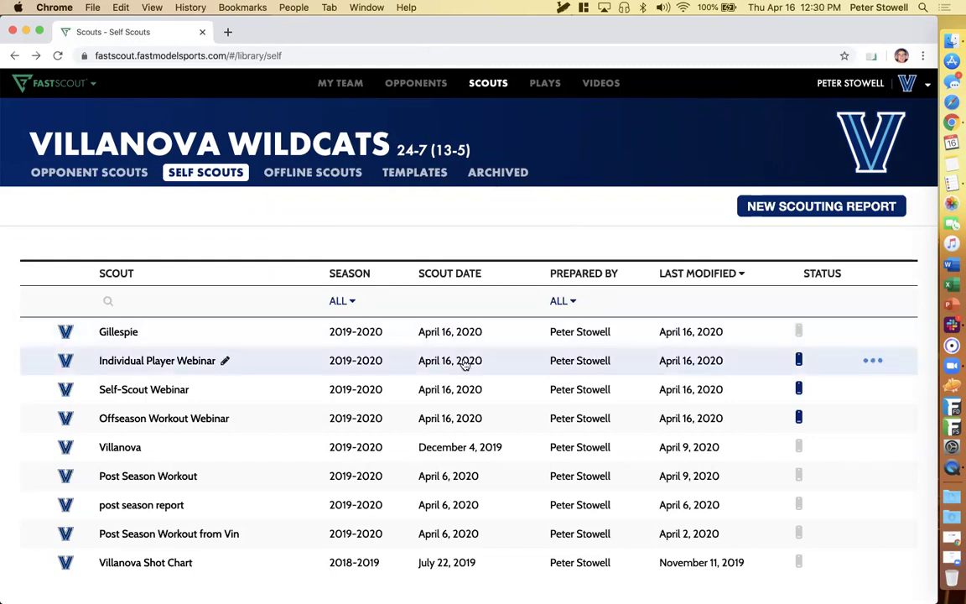
Step: Open the Offseason Workout Webinar report, view the video attached to the Lateral Lunge tile, and save the tile
left_click(455, 419)
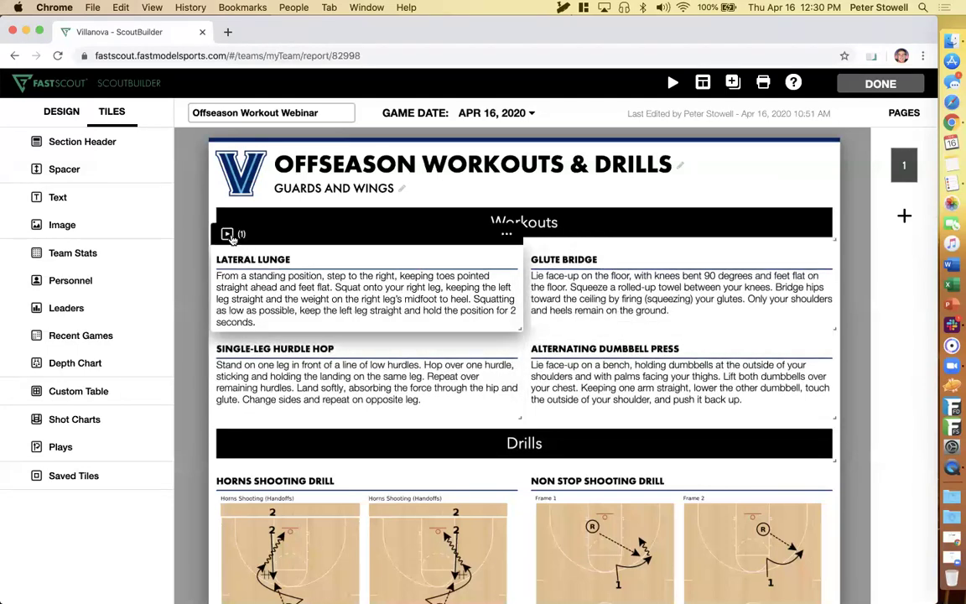
left_click(233, 237)
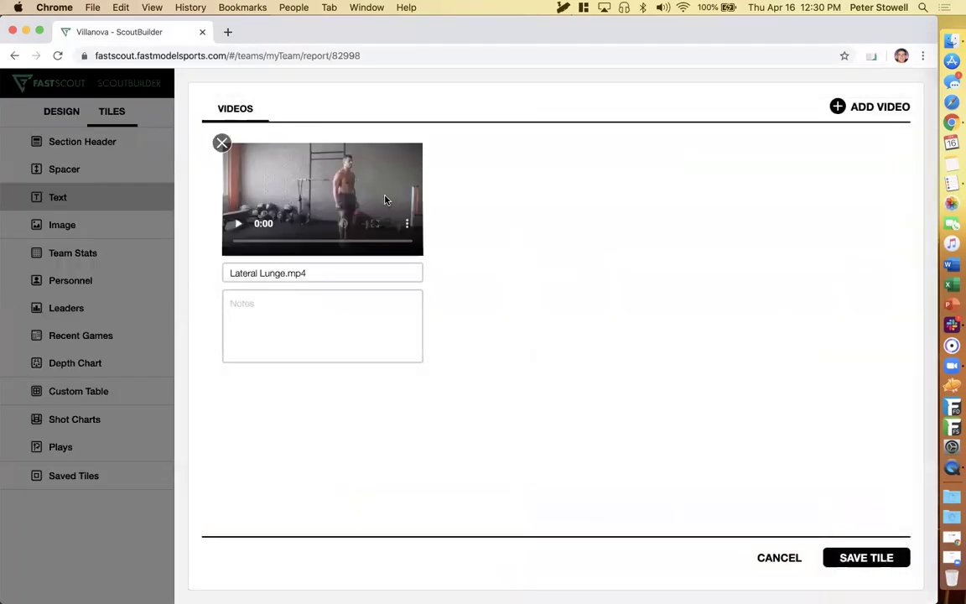
mouse_move(344, 208)
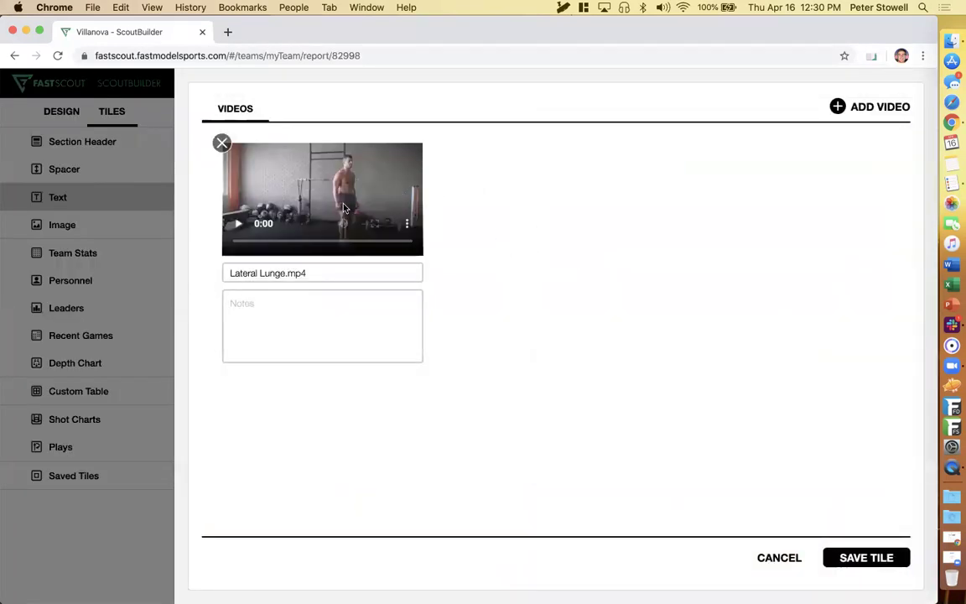
left_click(866, 558)
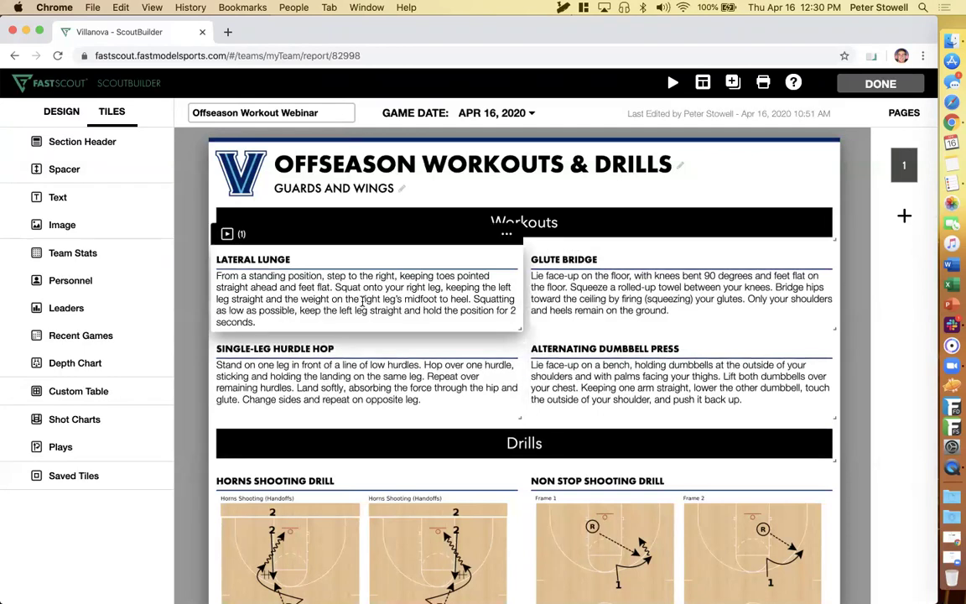
Step: Look through the Drills section, view the video attached to the Horns Shooting Drill, and save the play
scroll(564, 351, "down", 1)
scroll(564, 350, "down", 4)
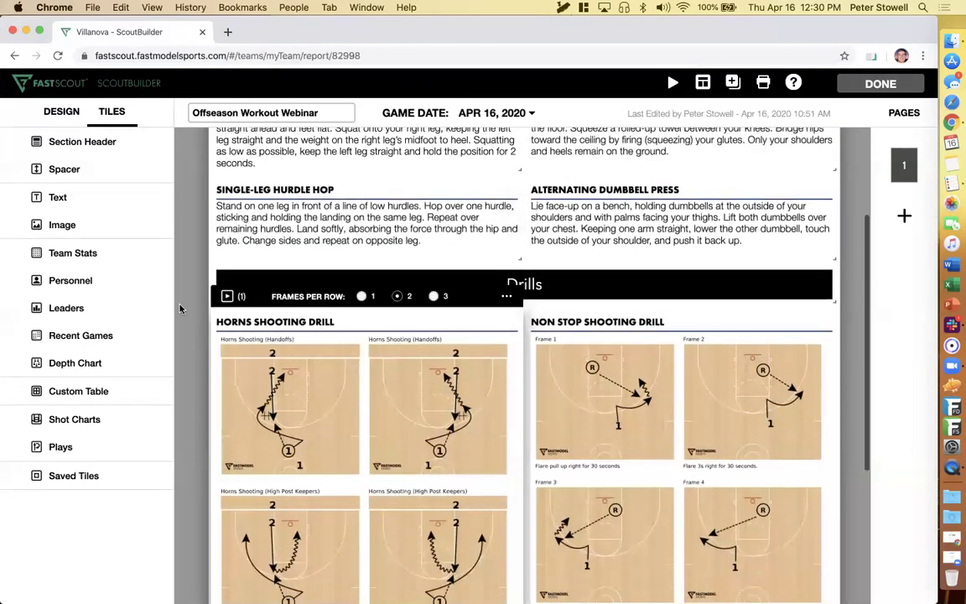
scroll(191, 319, "down", 2)
scroll(191, 319, "down", 1)
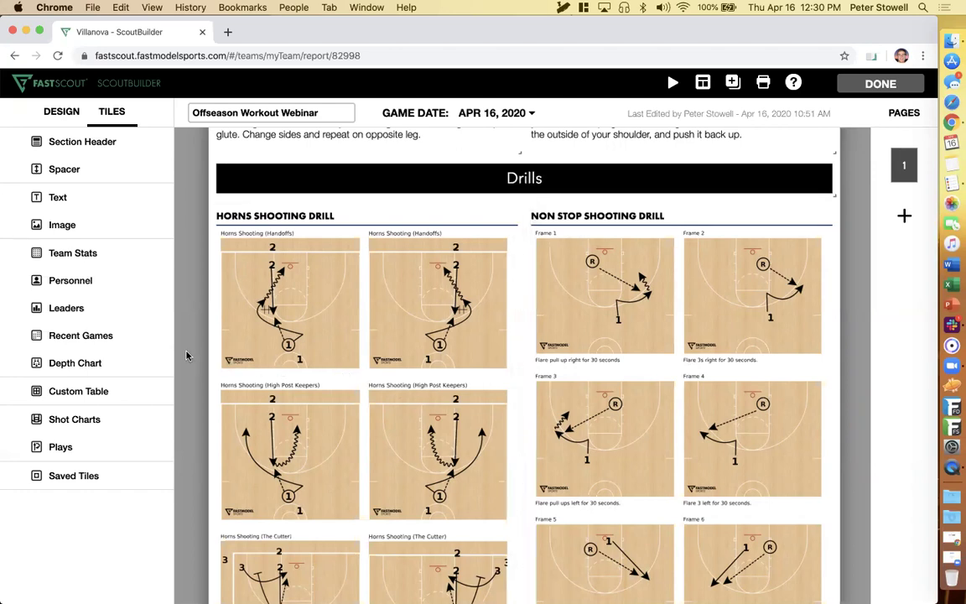
scroll(227, 189, "down", 1)
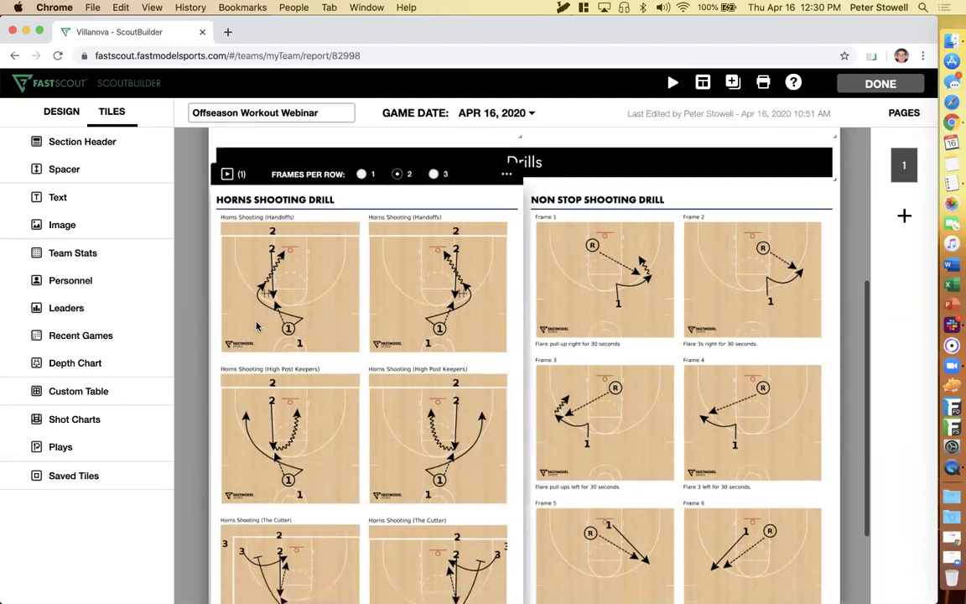
left_click(226, 174)
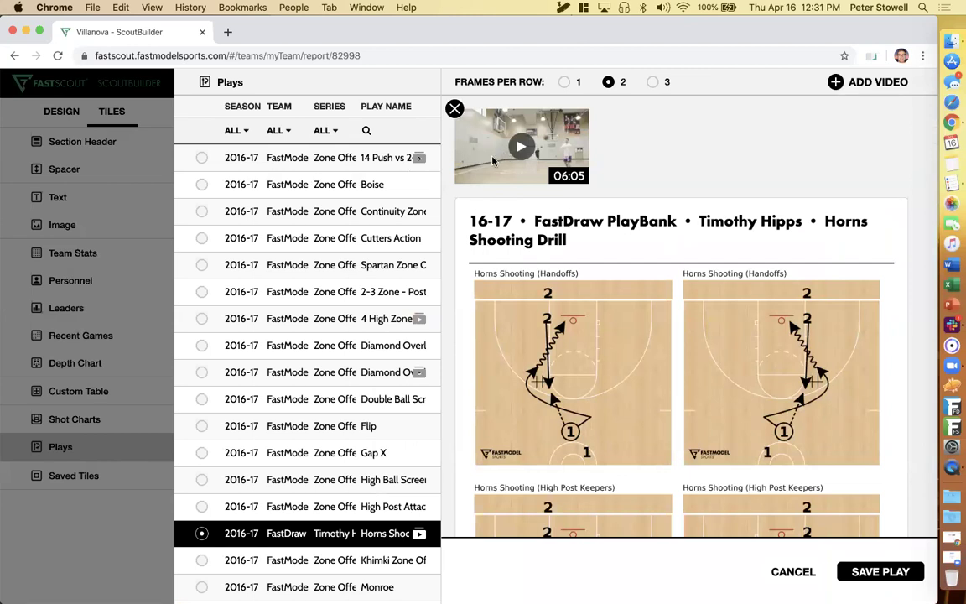
left_click(880, 572)
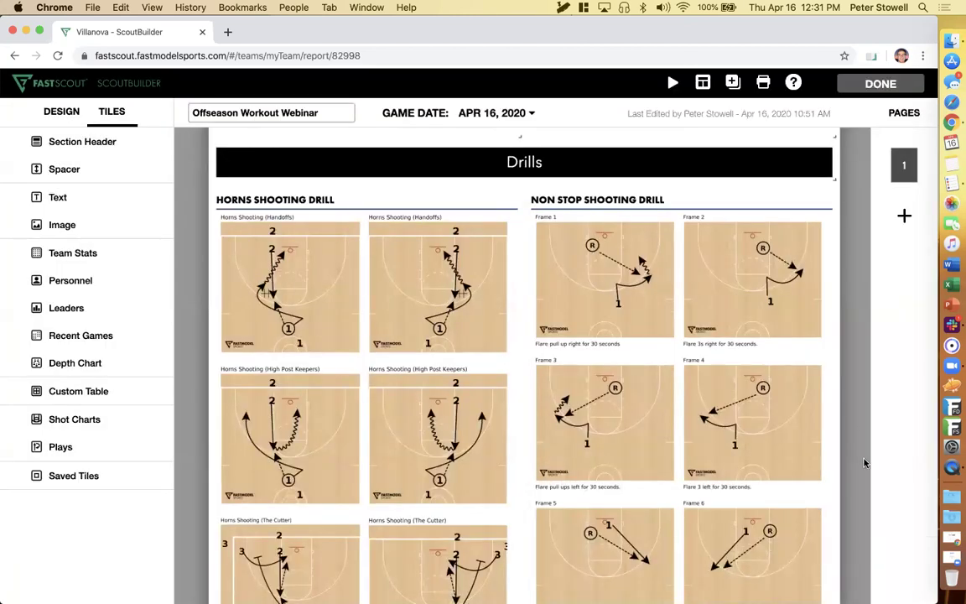
Step: Switch to QuickTime Player to view the Offseason Workouts & Drills report in the mobile app, and return to Chrome
scroll(865, 356, "up", 5)
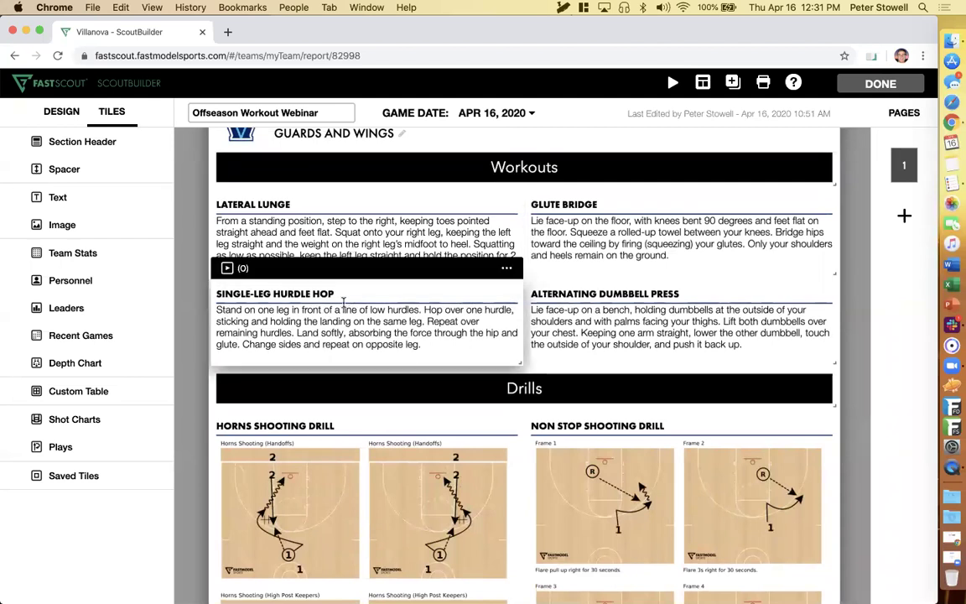
left_click(949, 467)
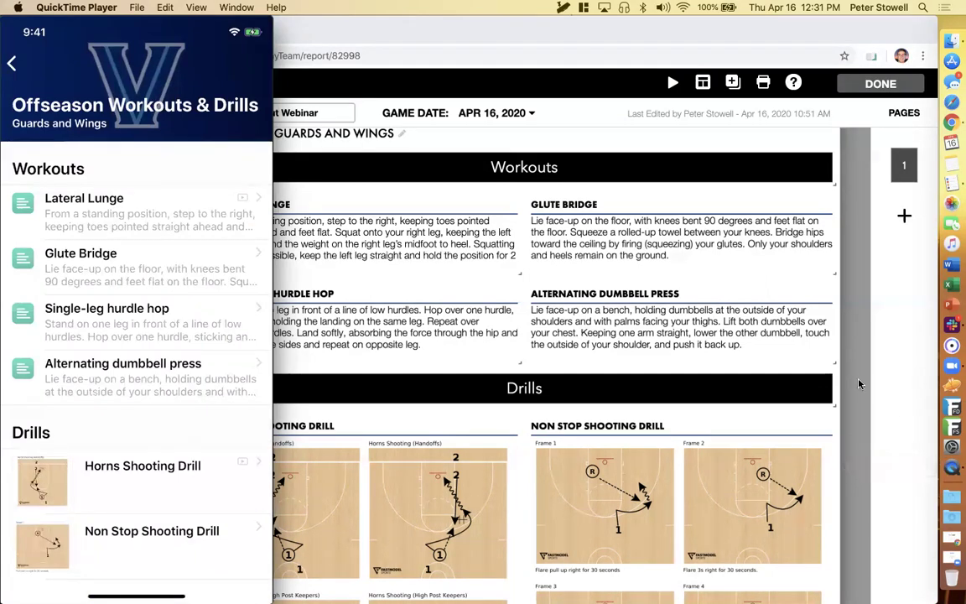
left_click(772, 341)
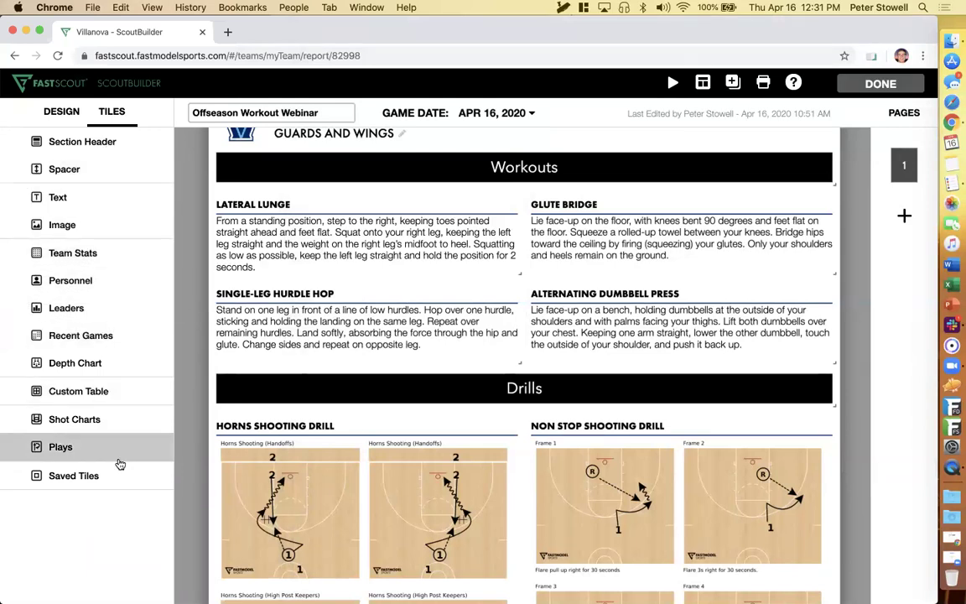
Step: Review the report's design options for themes, layout, header and colors, and finish the report
left_click(63, 112)
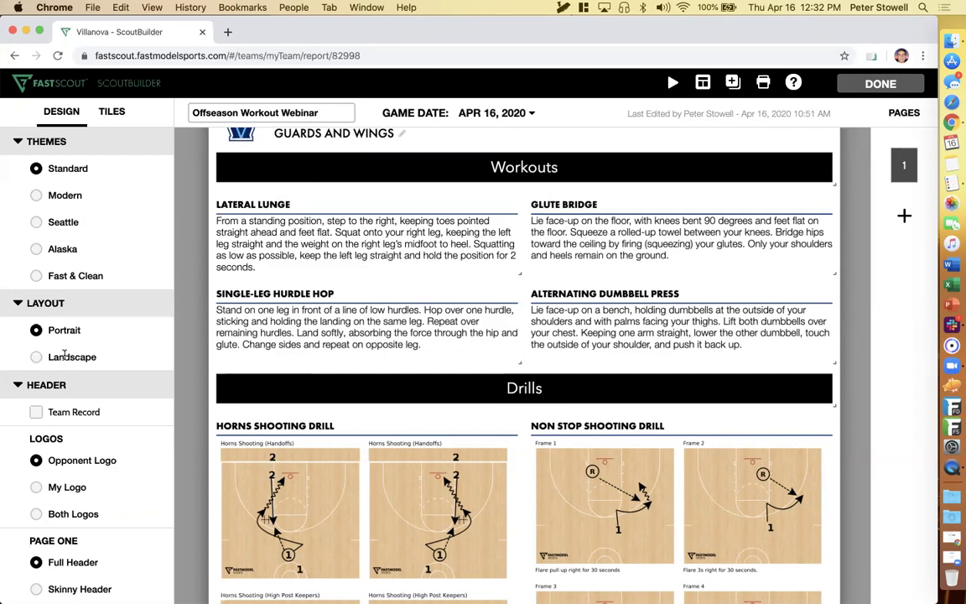
scroll(64, 355, "down", 8)
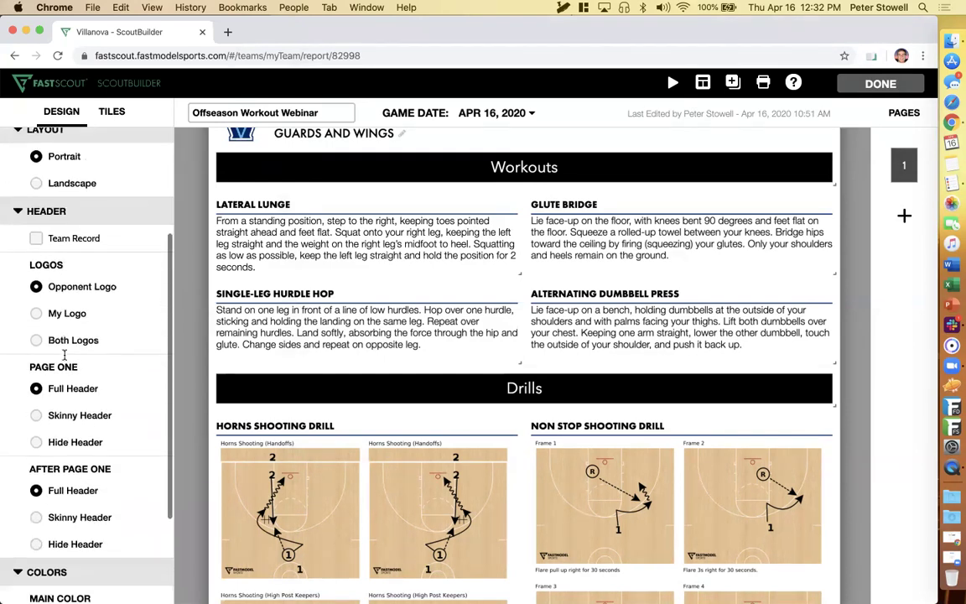
scroll(64, 355, "up", 8)
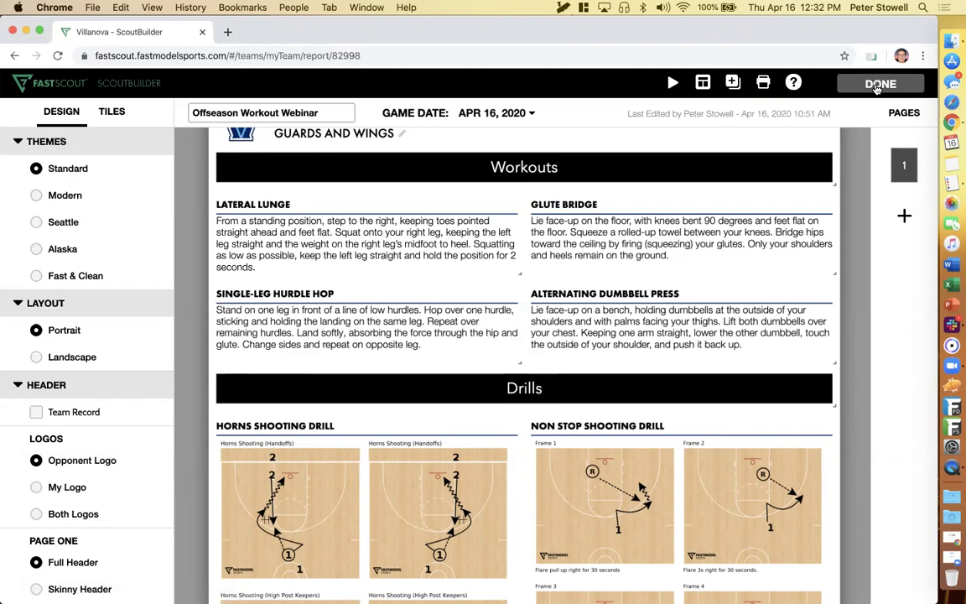
left_click(878, 85)
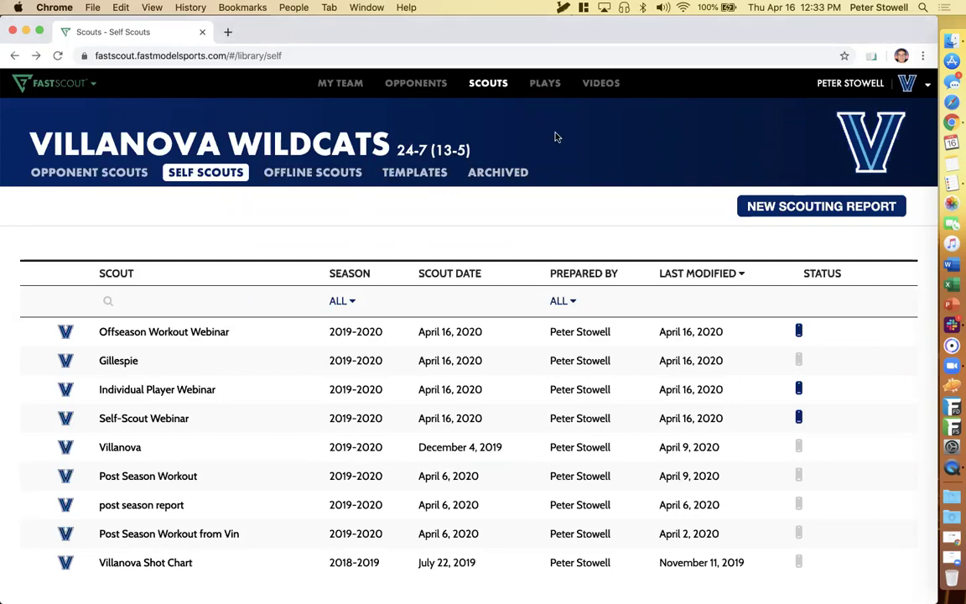
Step: Open the plays library and look over its season, team and series filters and the plays' mobile access status
left_click(544, 83)
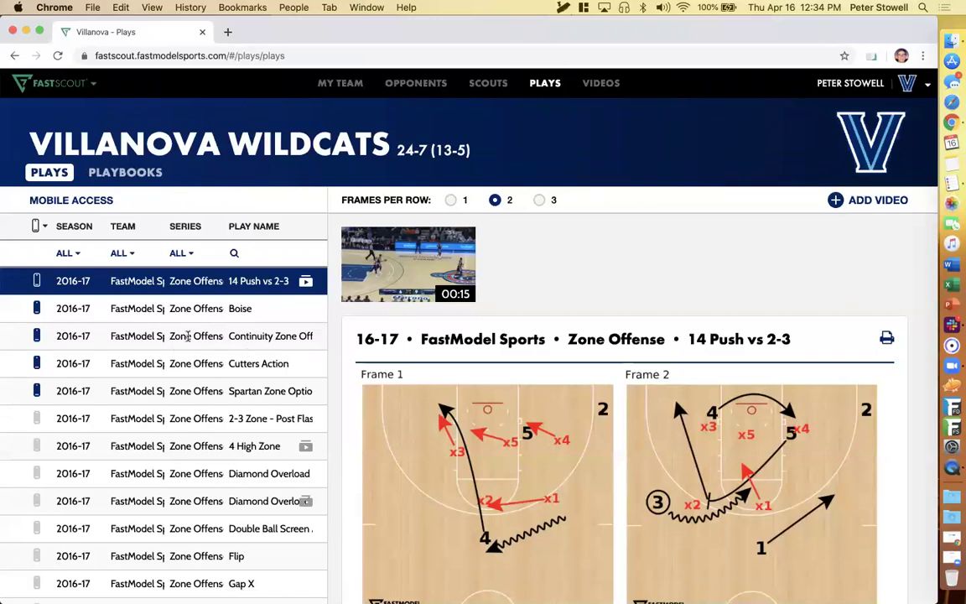
scroll(176, 353, "down", 1)
scroll(175, 353, "up", 1)
left_click(67, 252)
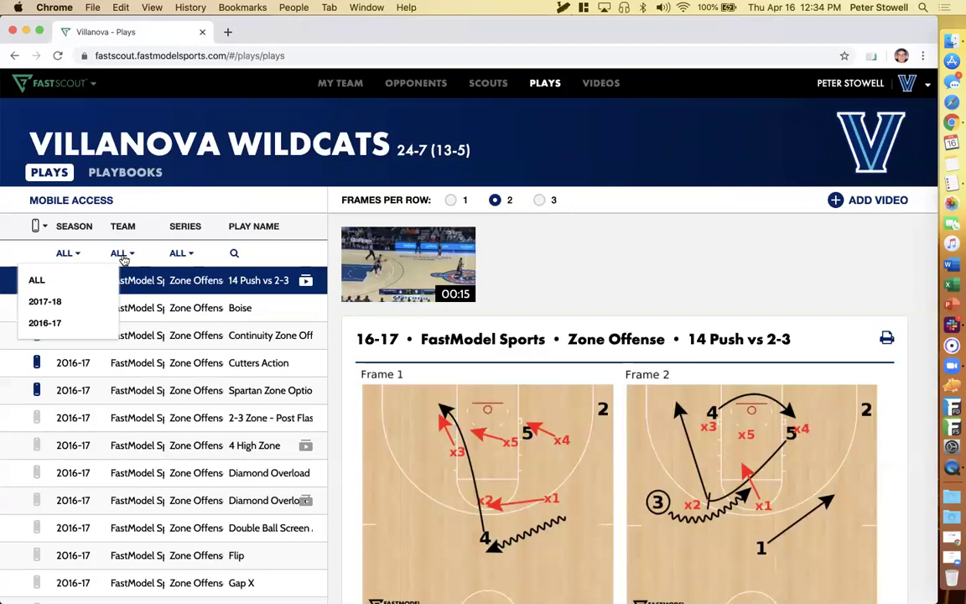
left_click(120, 253)
left_click(180, 252)
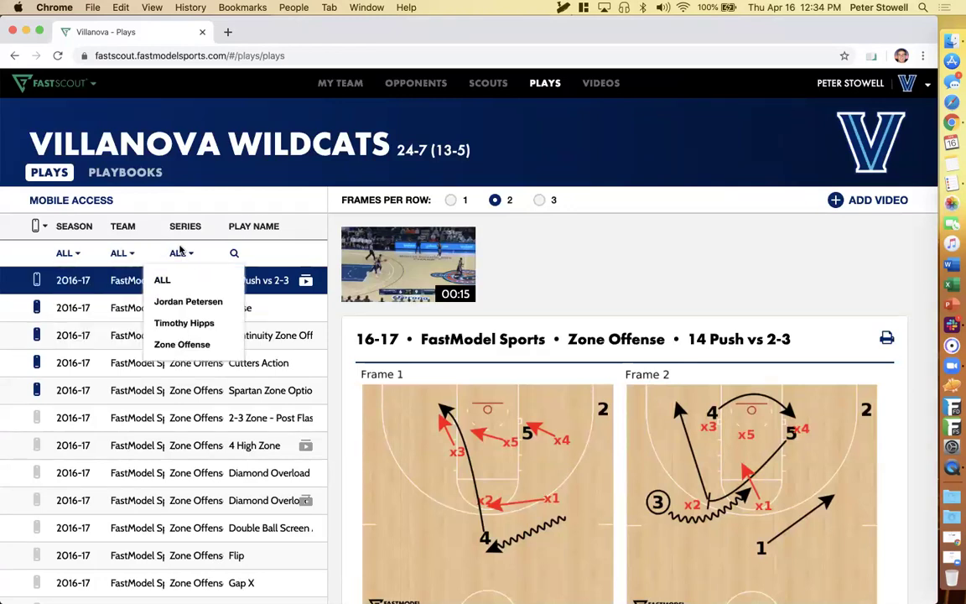
left_click(188, 253)
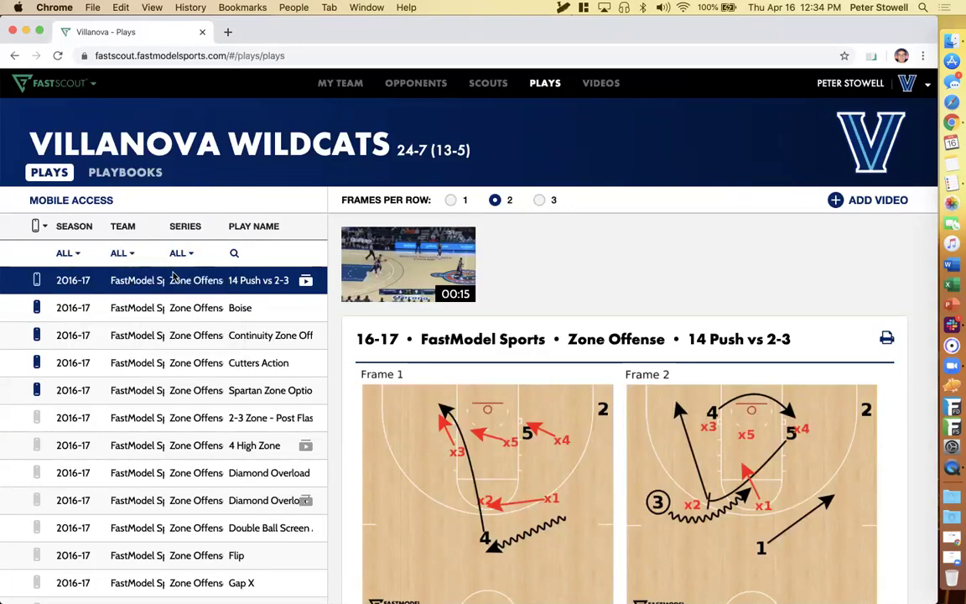
mouse_move(36, 417)
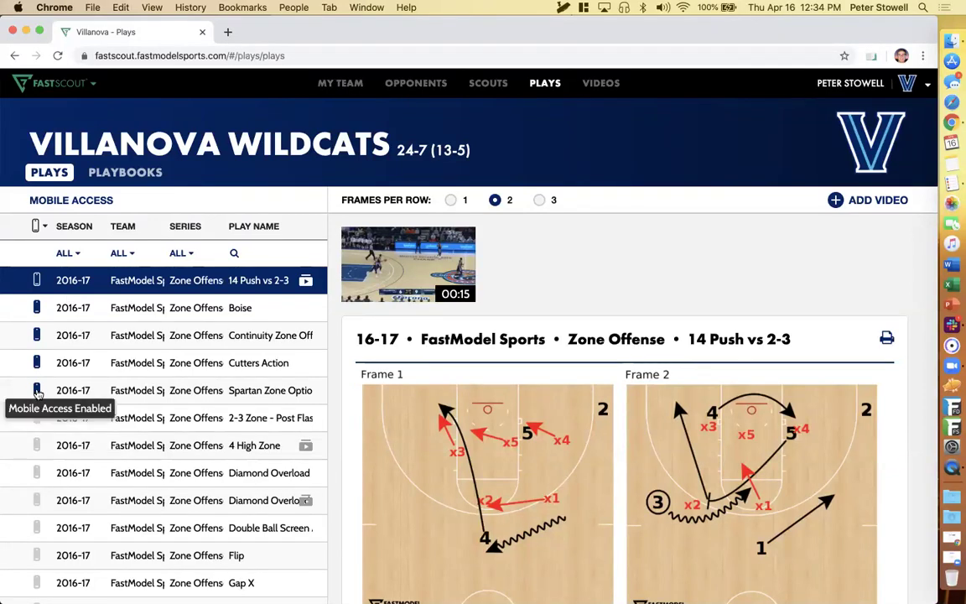
mouse_move(39, 369)
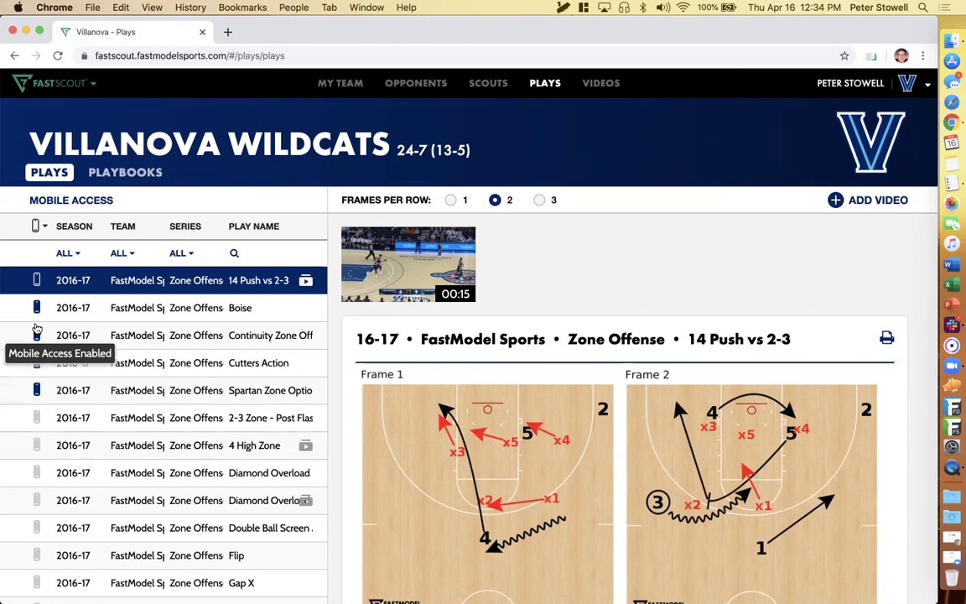
mouse_move(37, 332)
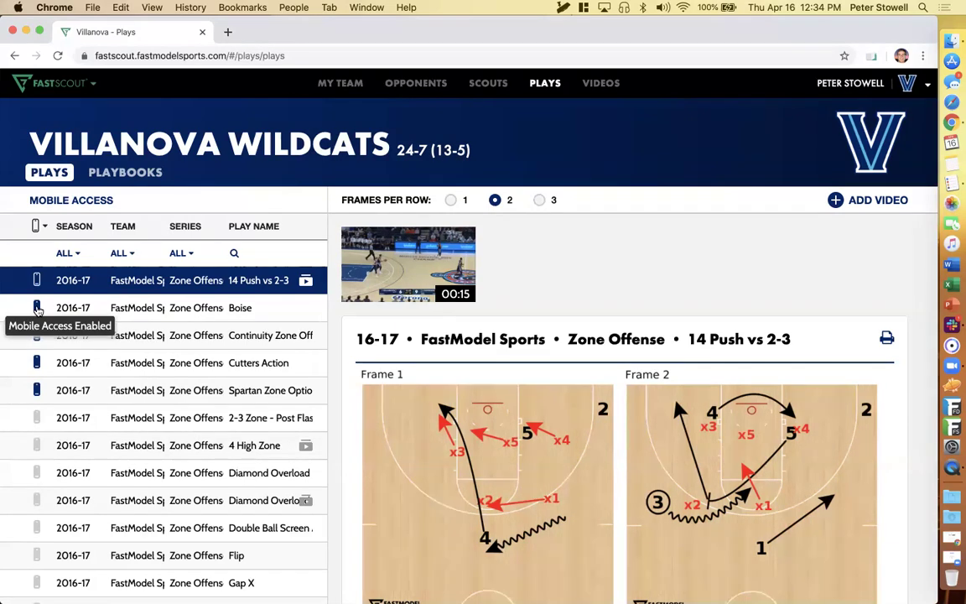
Step: Select the 2-3 Zone, 4 High Zone and first Diamond Overload plays, choose all coaches and players for mobile access, and cancel
left_click(60, 202)
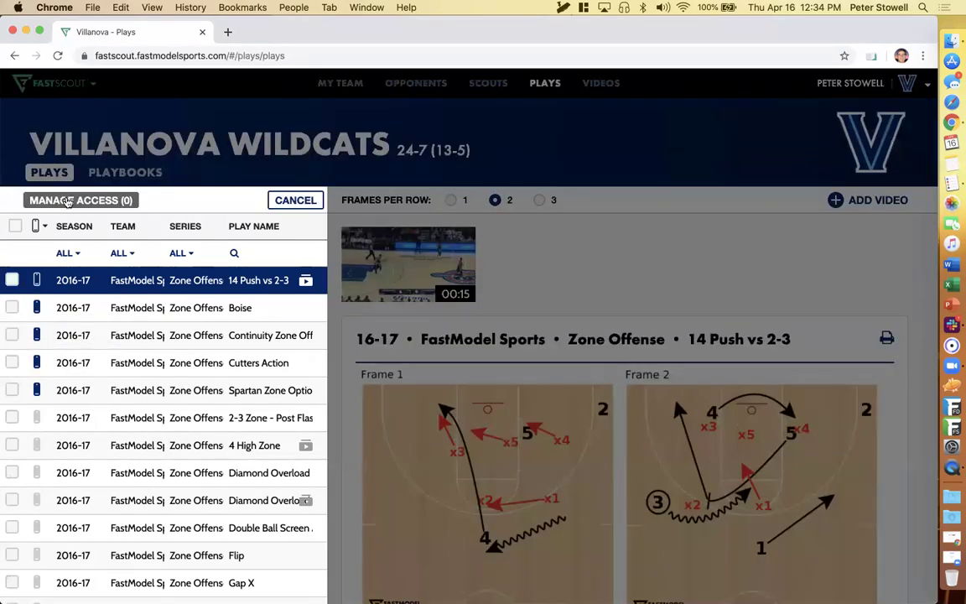
left_click(12, 418)
left_click(11, 445)
left_click(12, 473)
left_click(81, 200)
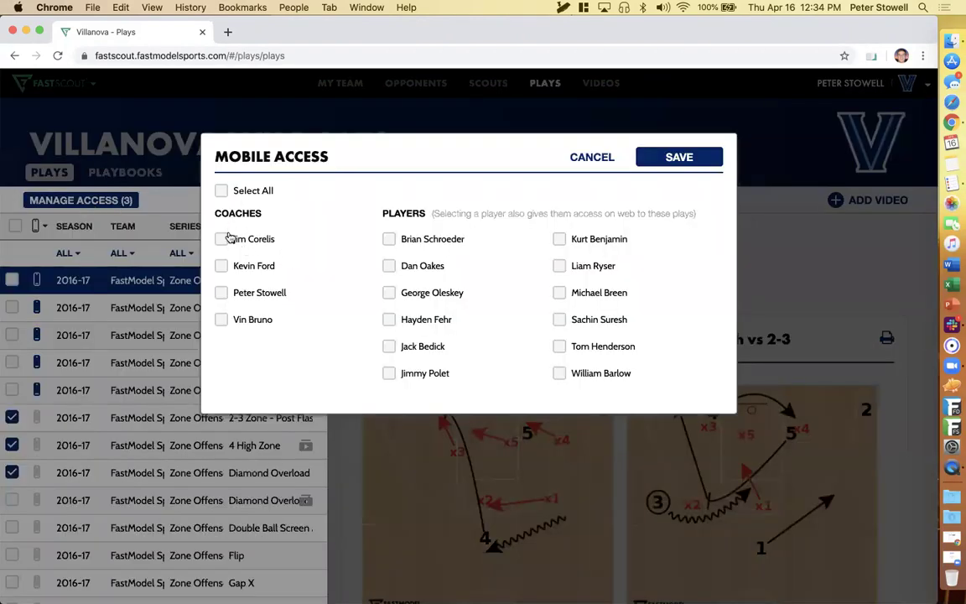
left_click(248, 192)
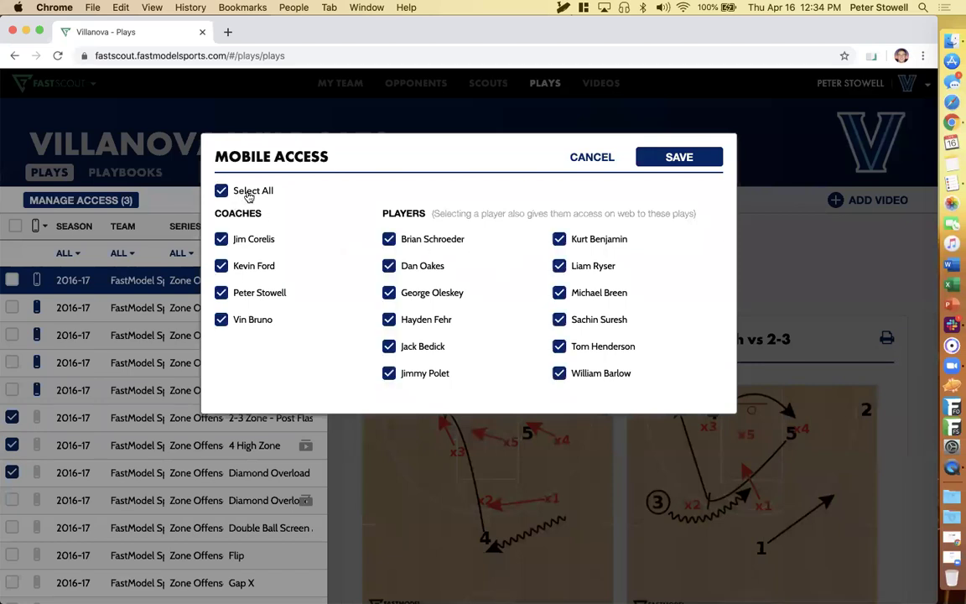
left_click(592, 157)
left_click(289, 197)
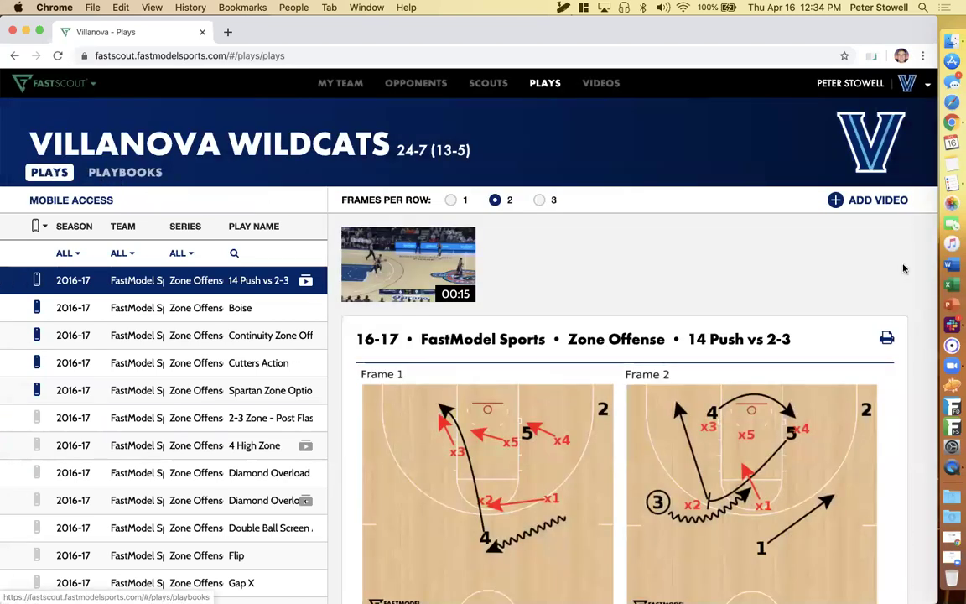
Step: Check the video sources for plays and playbooks, and look through the Shooting Drills That Enhance Your Horns Sets playbook
left_click(873, 202)
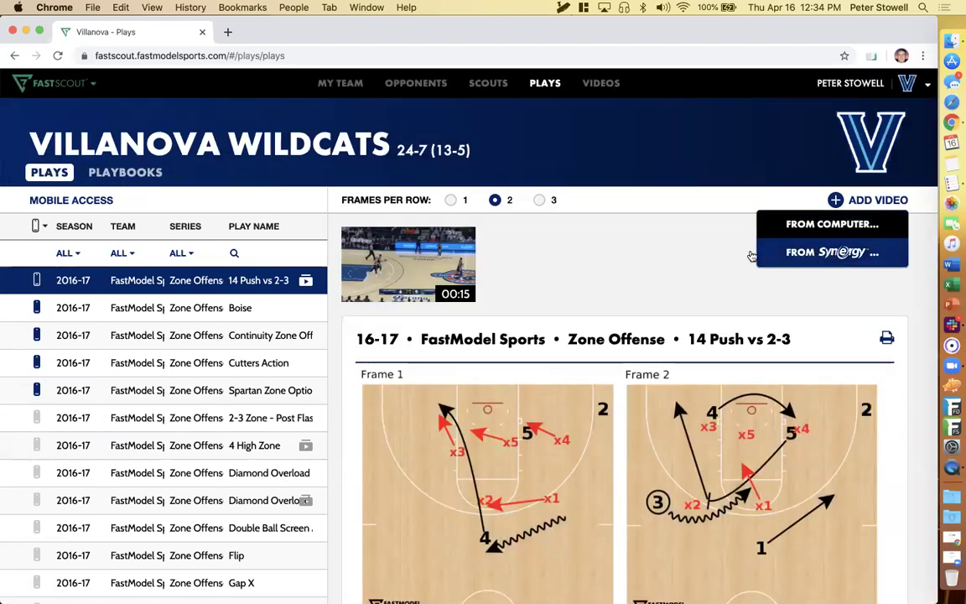
left_click(685, 256)
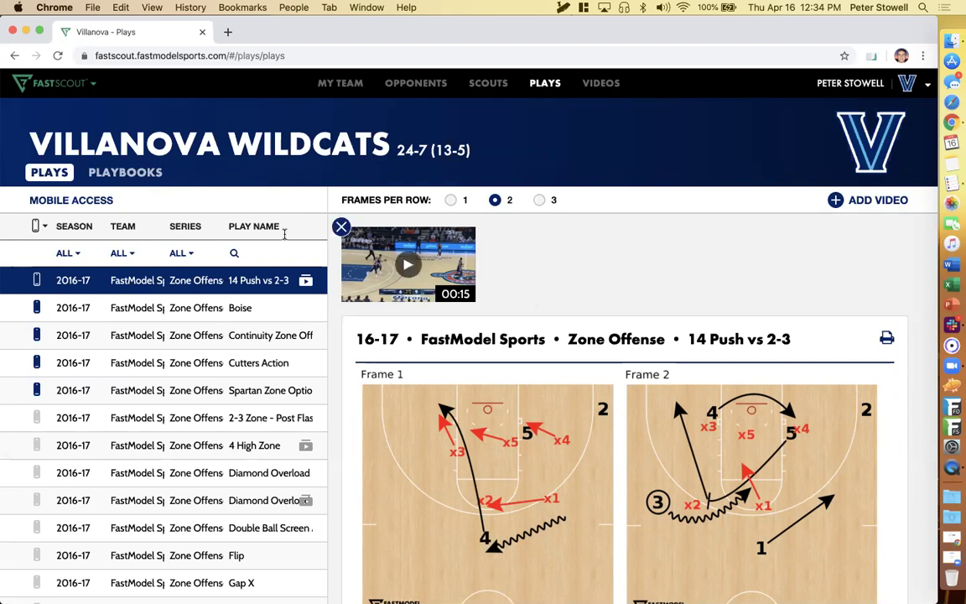
left_click(107, 173)
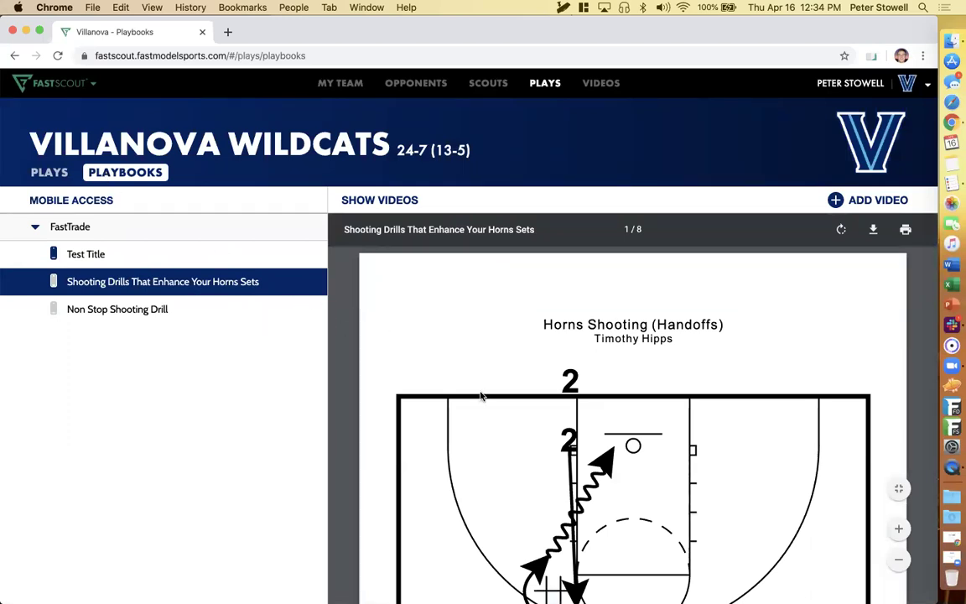
scroll(480, 392, "down", 15)
scroll(480, 396, "down", 8)
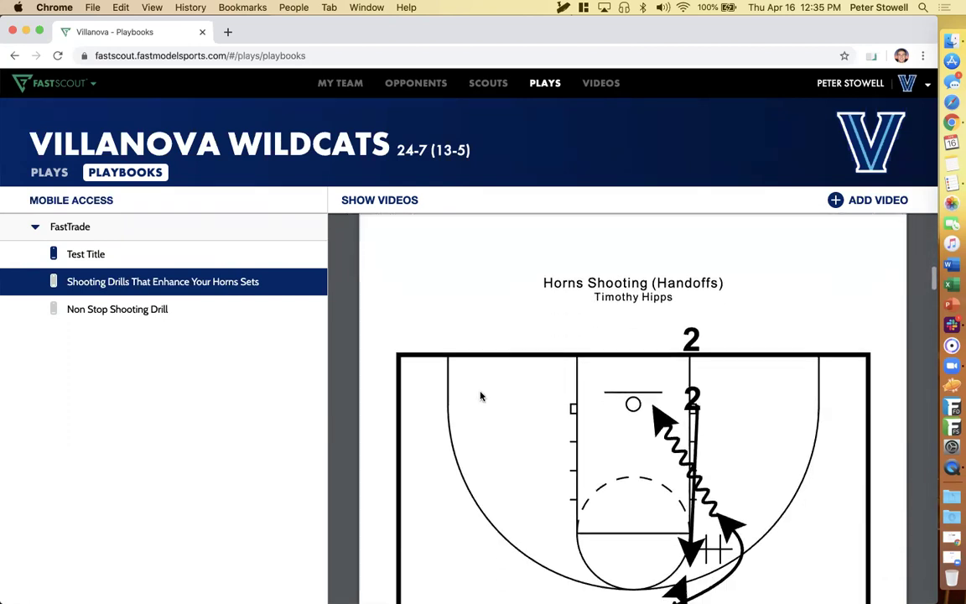
scroll(480, 396, "up", 6)
scroll(481, 396, "down", 6)
scroll(481, 396, "up", 5)
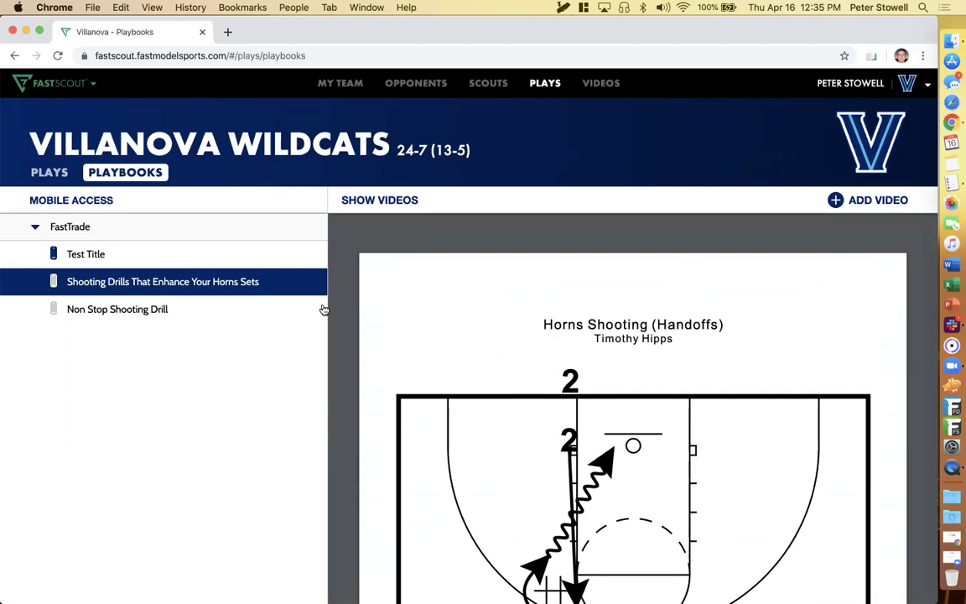
left_click(855, 202)
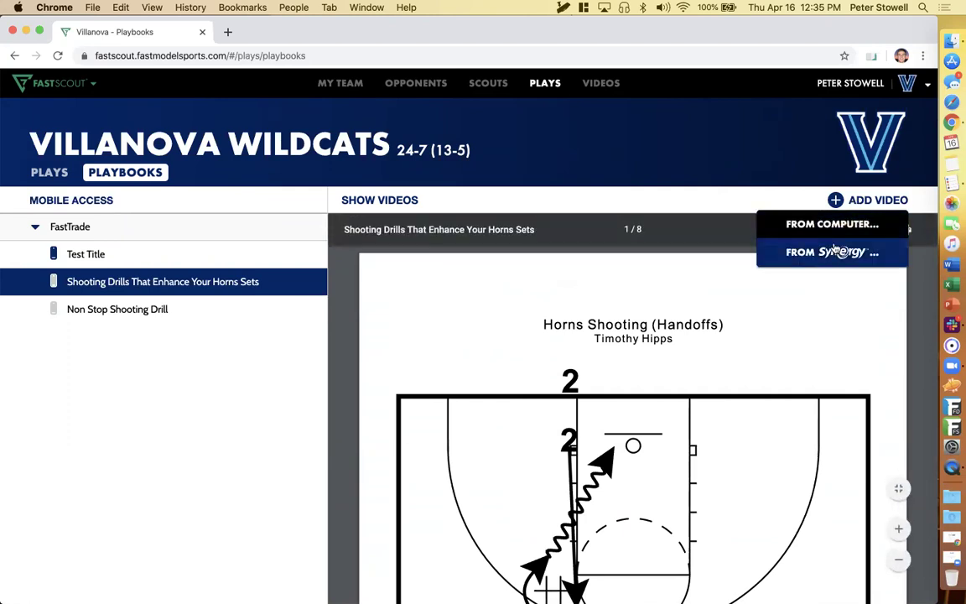
left_click(869, 229)
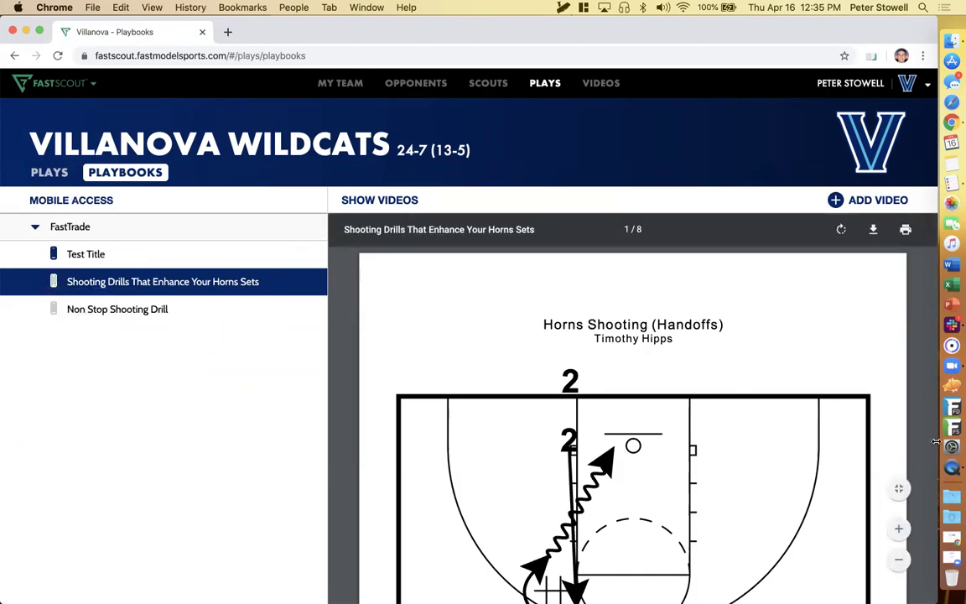
Step: Return to the plays library, switch to QuickTime Player to view plays and playbooks in the mobile app, and return to Chrome
left_click(48, 172)
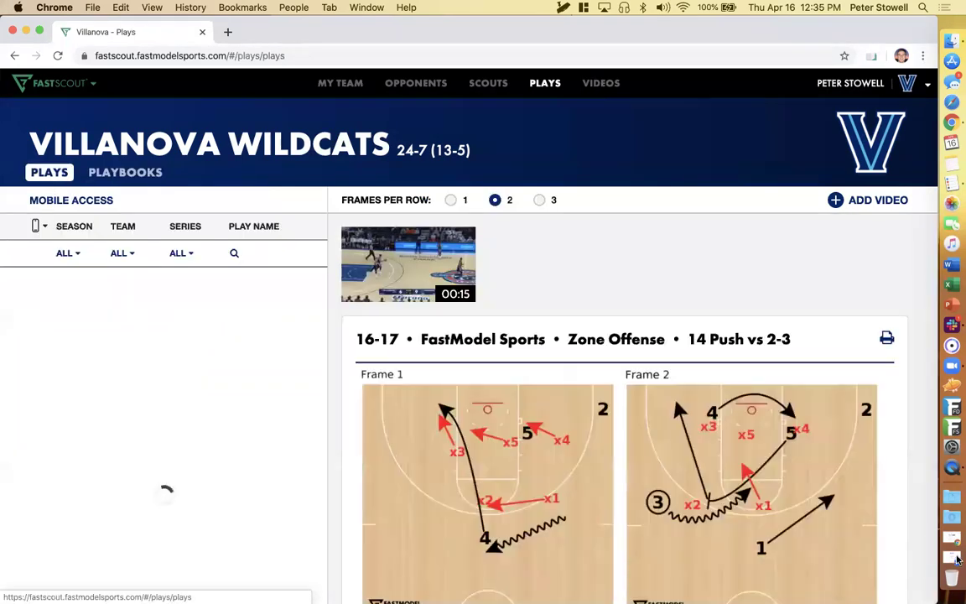
left_click(953, 468)
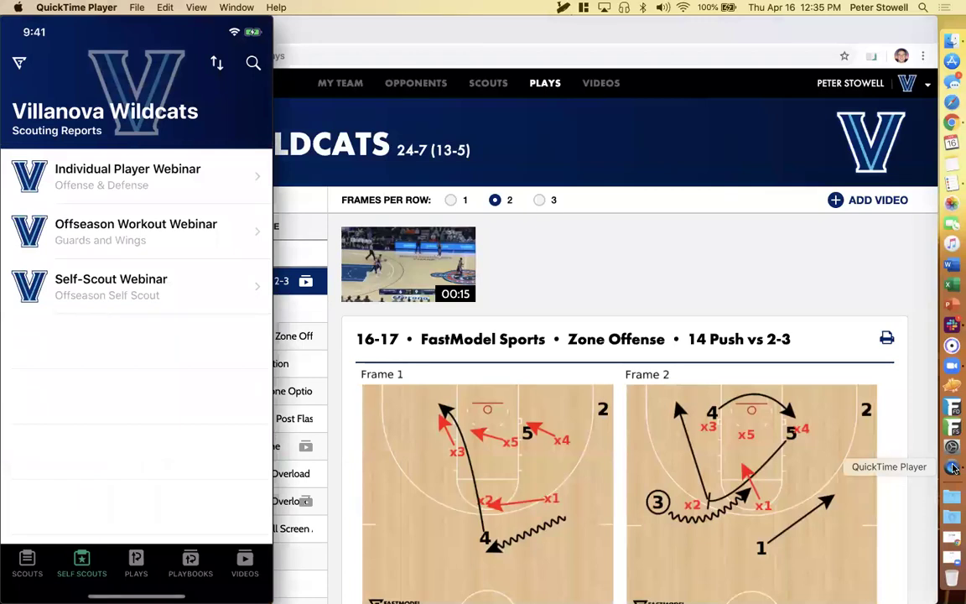
mouse_move(118, 503)
left_click(135, 564)
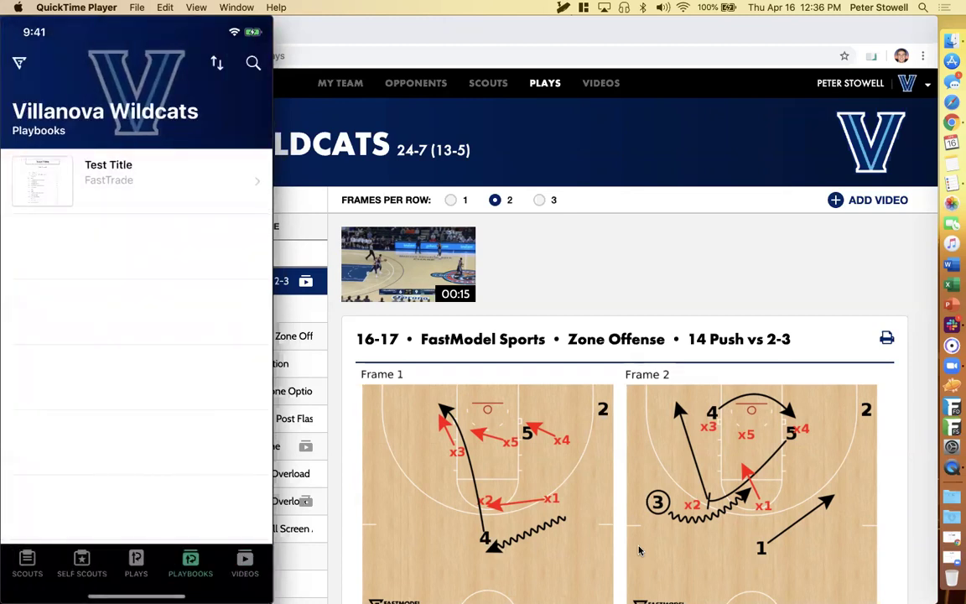
left_click(596, 113)
Step: Open the video library and save mobile access to the CON@VIL 1/18/2020 video for all coaches and players
left_click(596, 83)
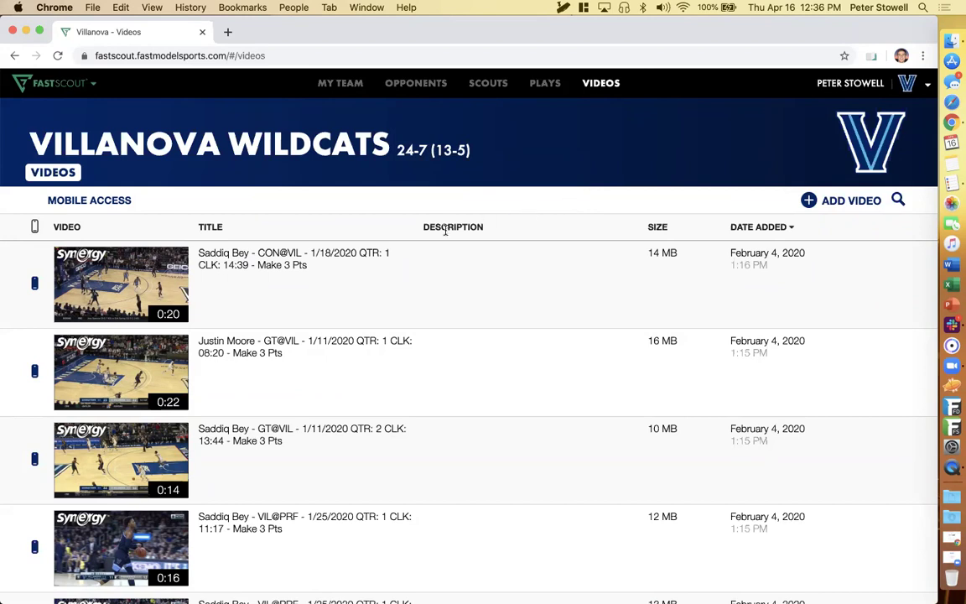
left_click(832, 210)
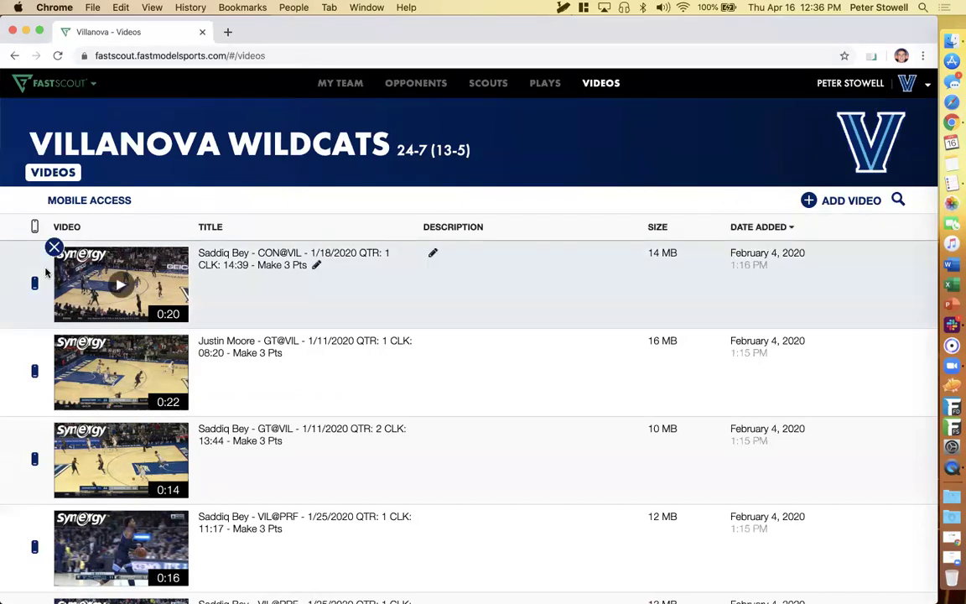
left_click(77, 200)
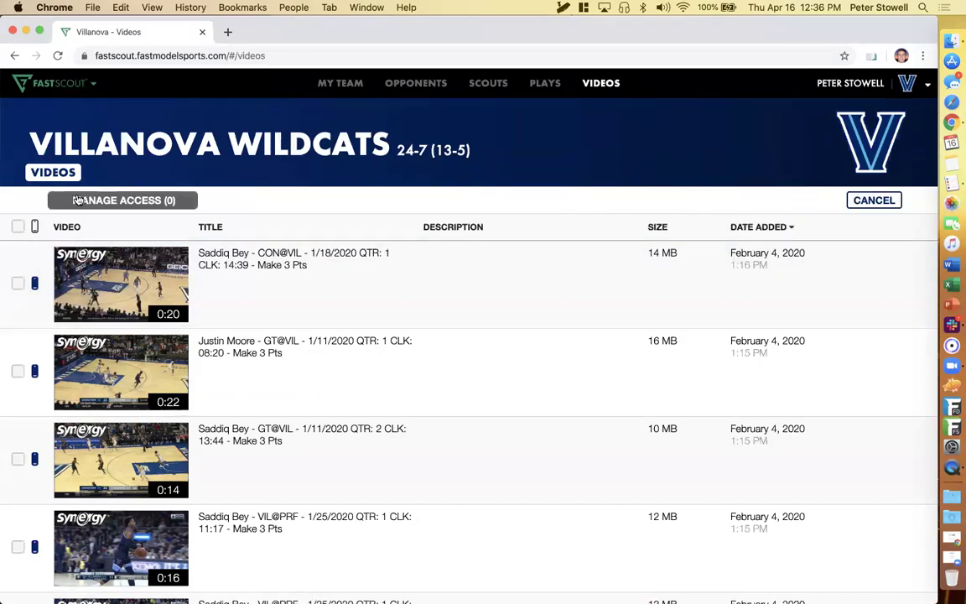
left_click(18, 228)
left_click(18, 228)
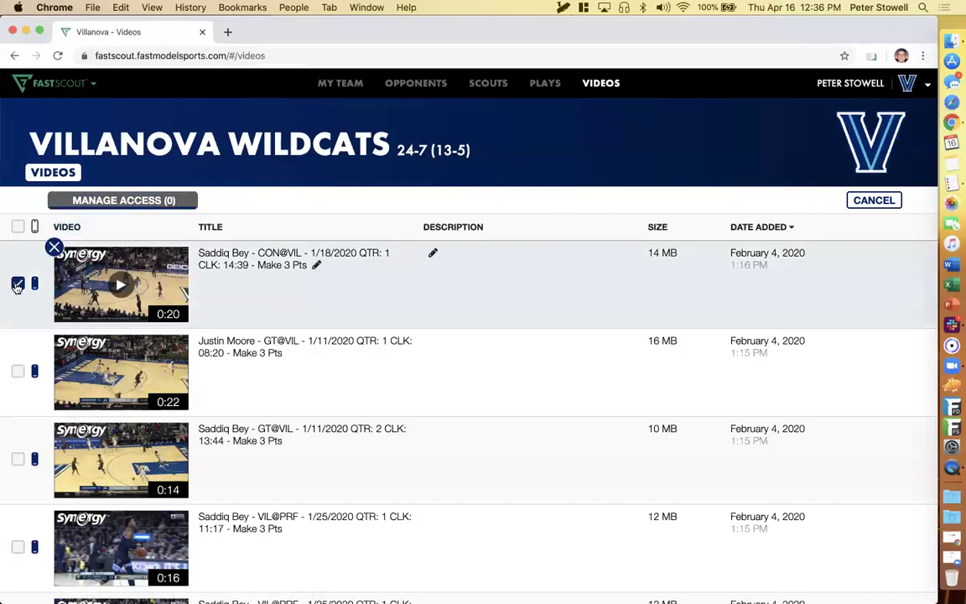
left_click(18, 283)
left_click(123, 199)
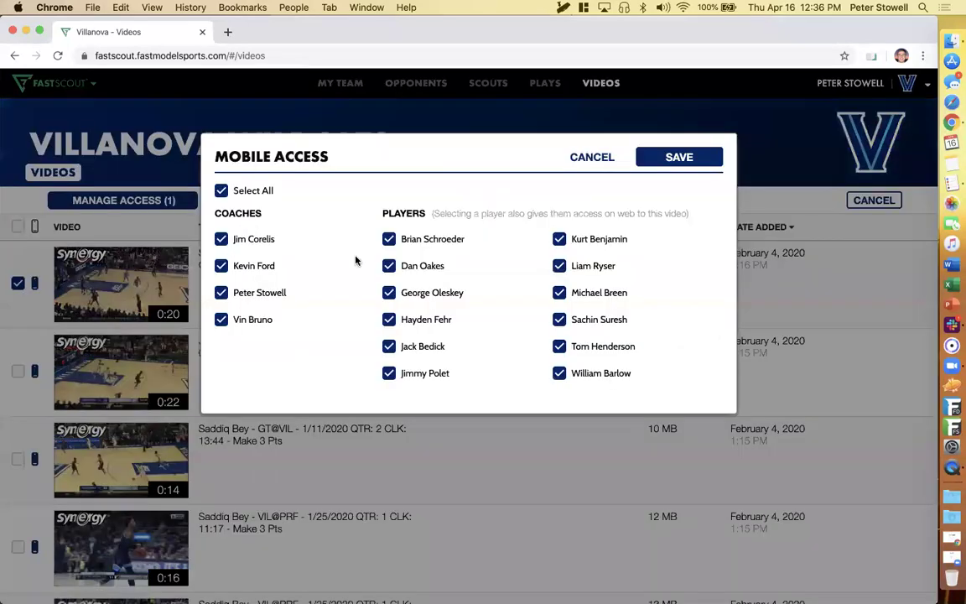
left_click(672, 160)
Step: Switch to QuickTime Player to view the videos in the mobile app, return to Chrome, and leave mobile access management
left_click(952, 466)
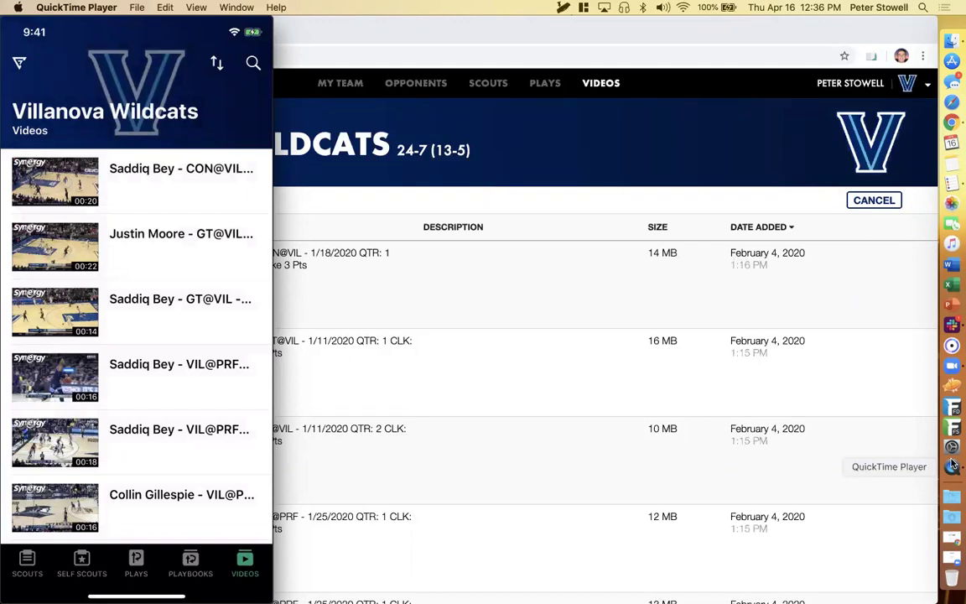
left_click(567, 164)
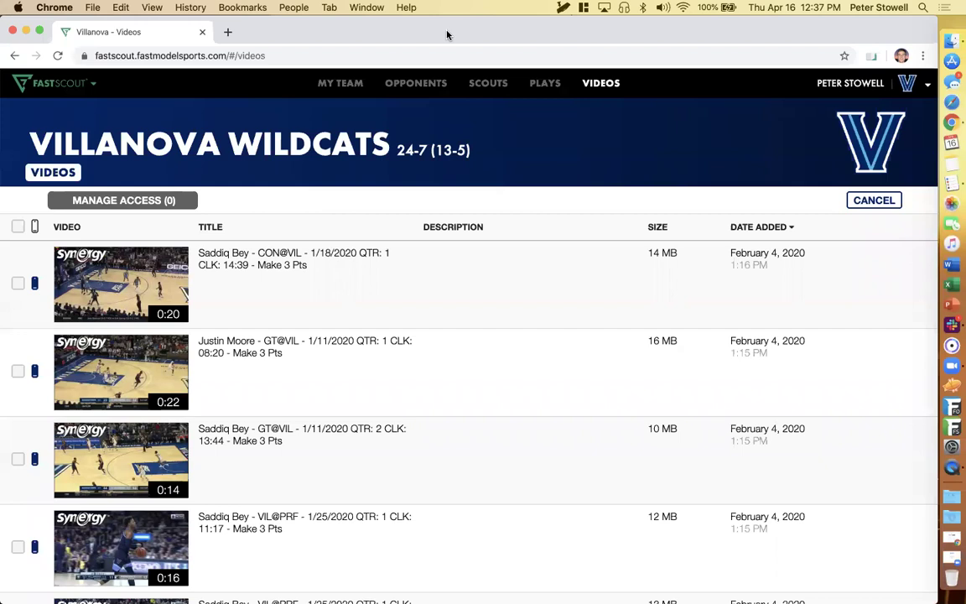
left_click(874, 200)
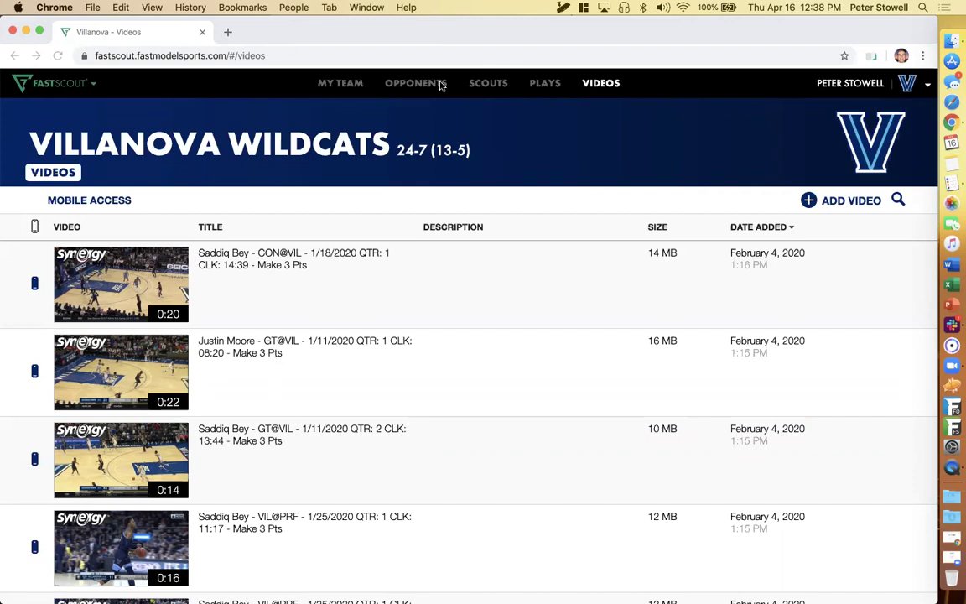
Step: Open the Self-Scout Webinar report from the self scouts
left_click(487, 84)
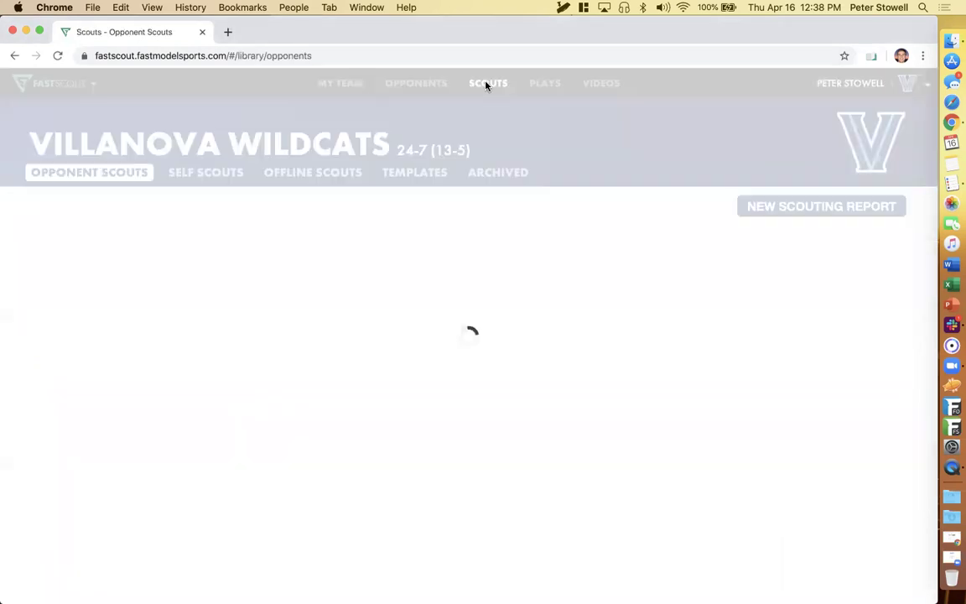
left_click(205, 172)
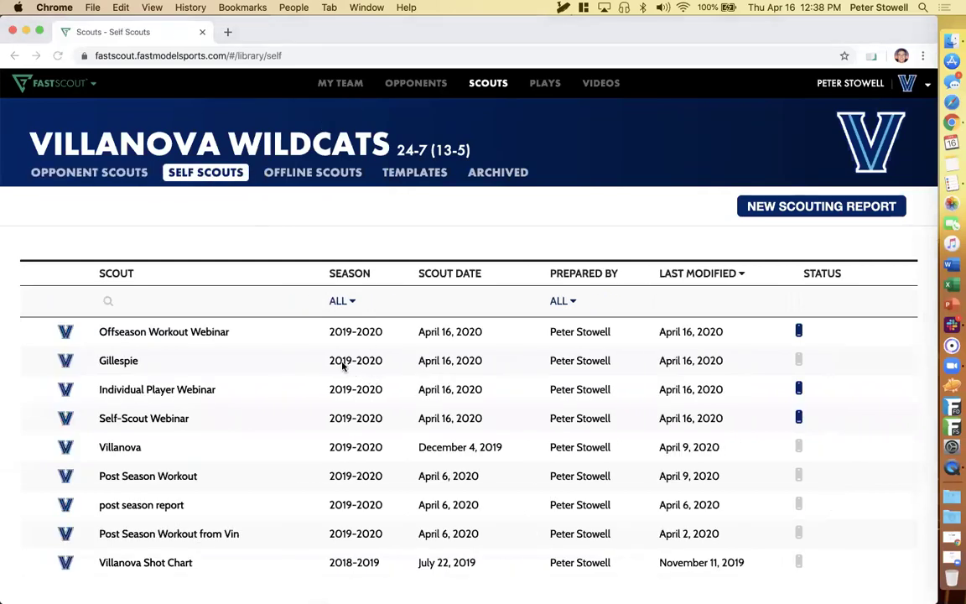
left_click(304, 412)
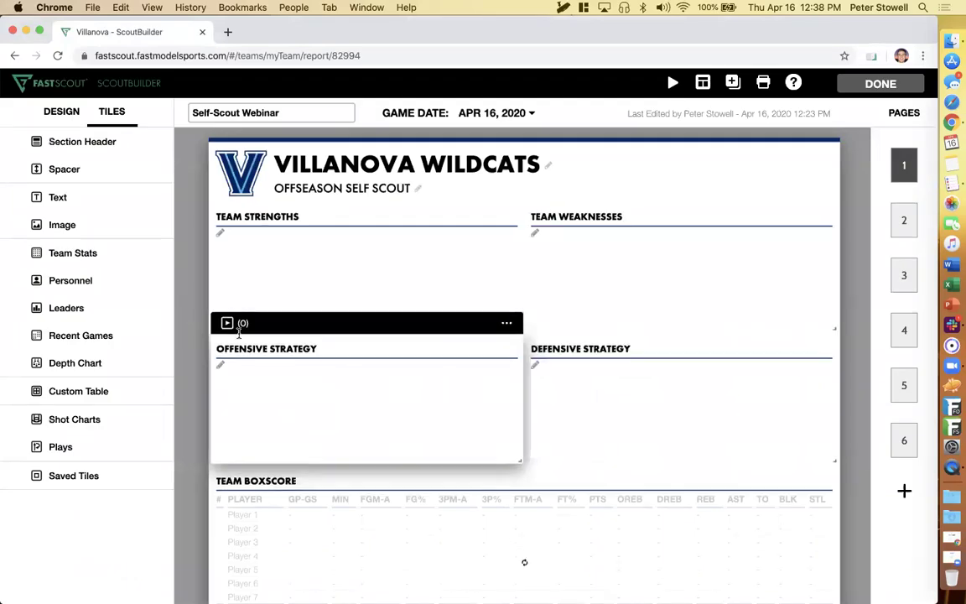
Step: Retitle the Zone Offense Diamond Overload 2 play on page 6 as "Custom Title 1" and finish the report
scroll(438, 382, "down", 15)
scroll(239, 336, "down", 20)
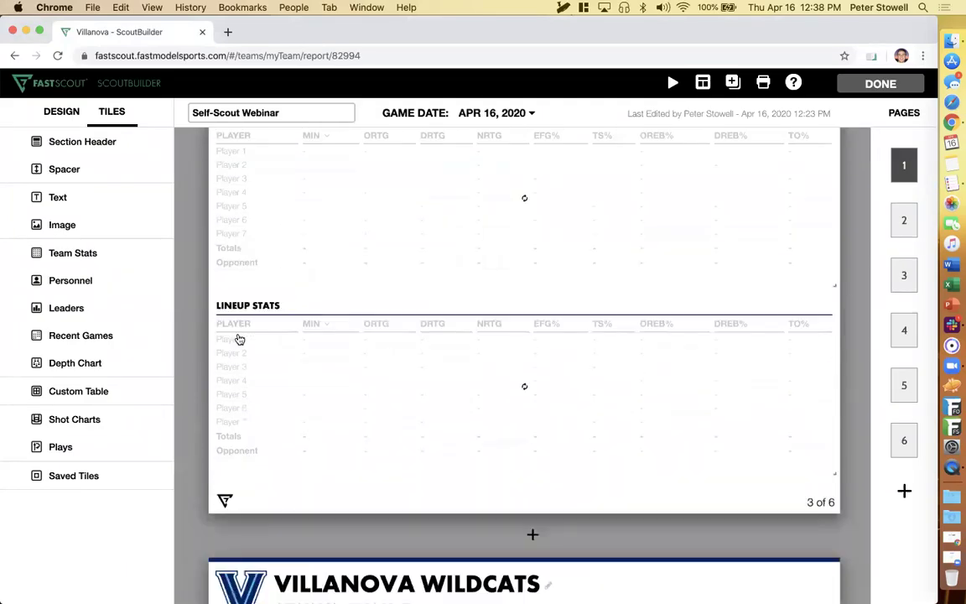
scroll(240, 339, "down", 15)
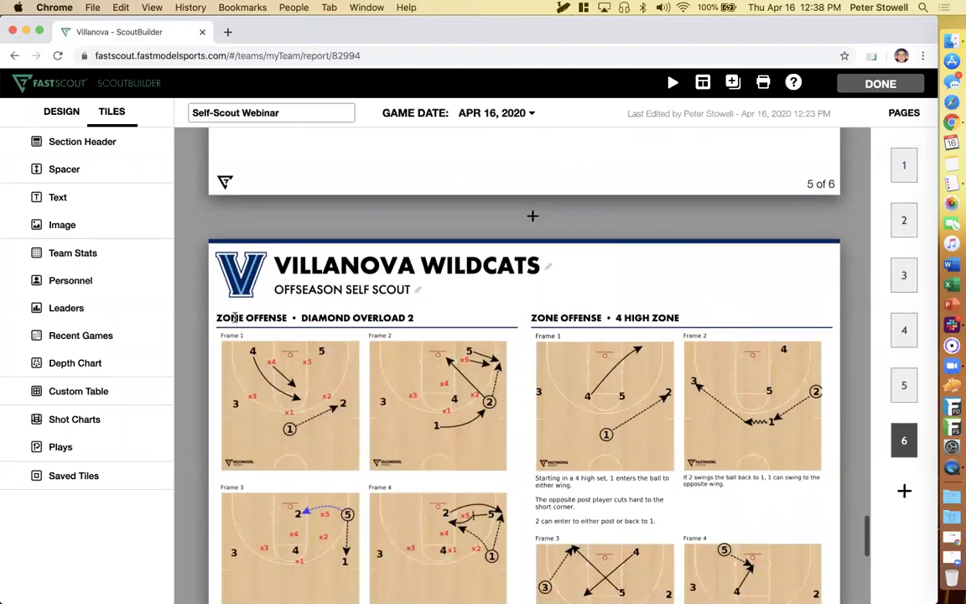
mouse_move(239, 319)
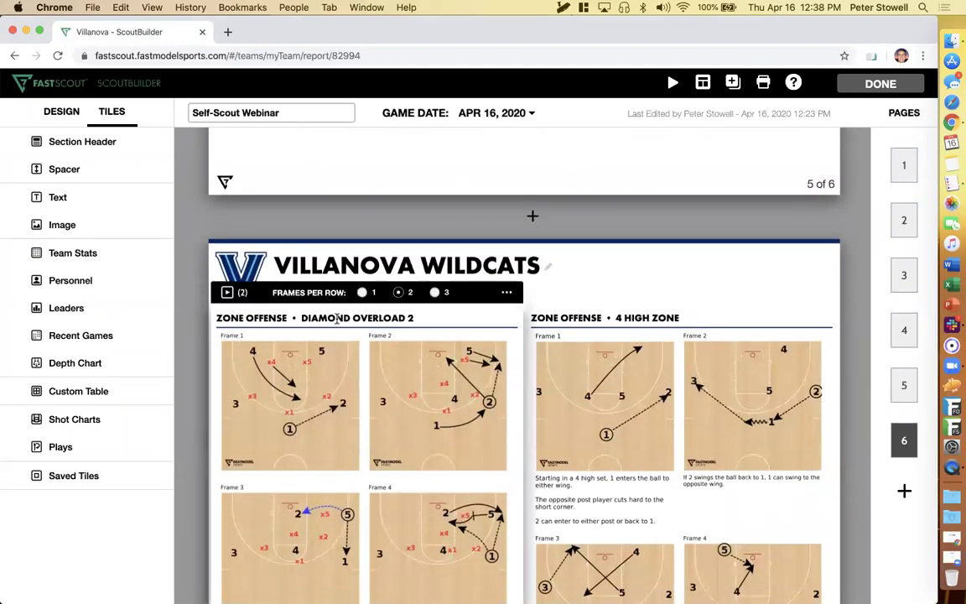
left_click(411, 318)
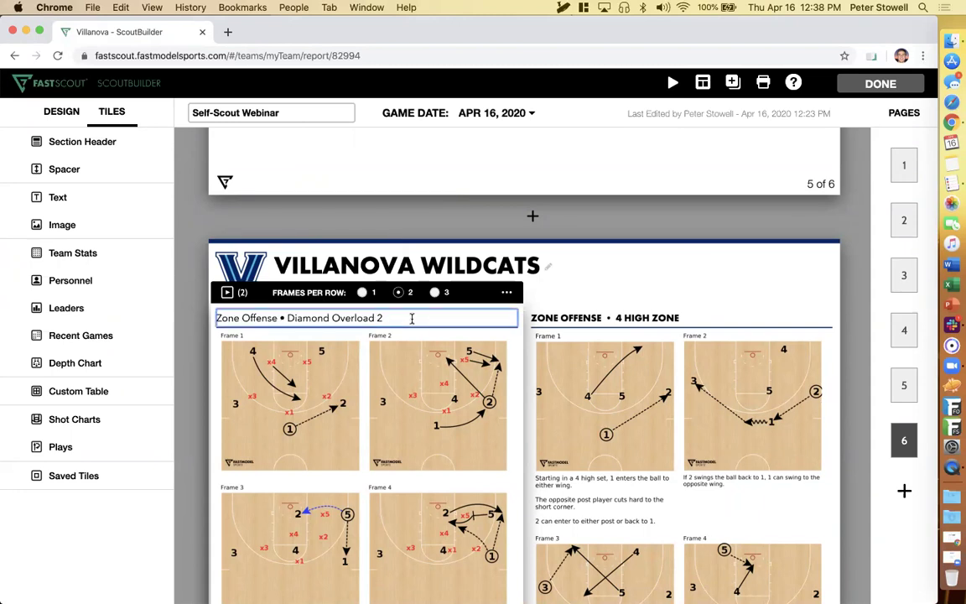
key("shift+alt+Left")
key("shift+alt+Left")
key("shift+alt+Left")
key("shift+alt+Left")
key("shift+alt+Left")
key("shift+alt+Left")
type("Custom Title 1")
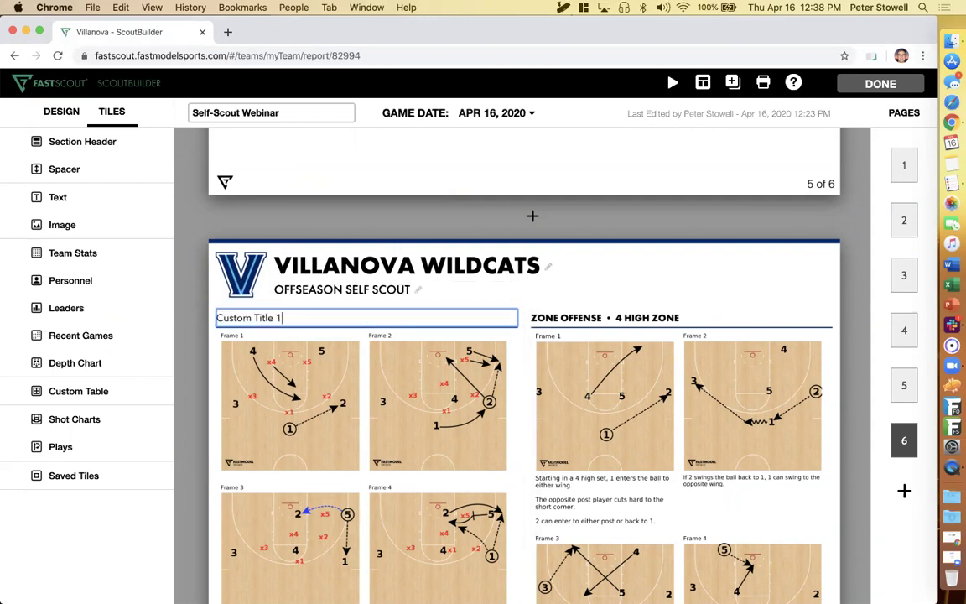
left_click(200, 356)
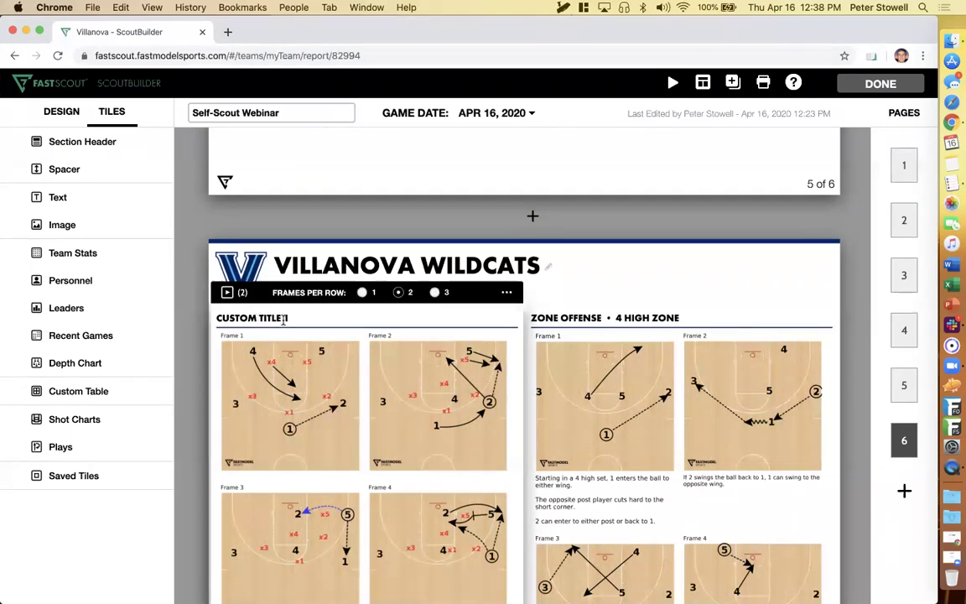
left_click(875, 84)
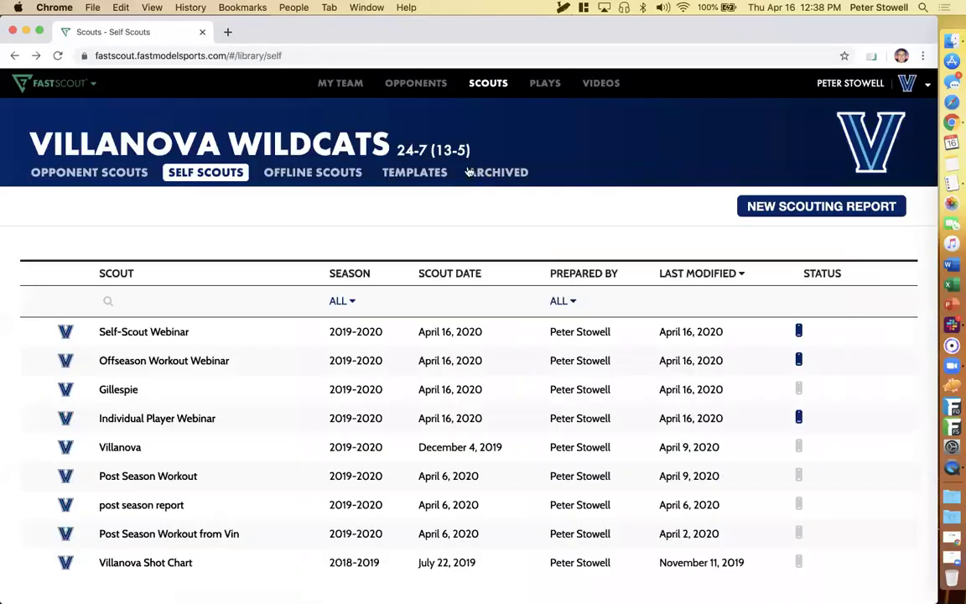